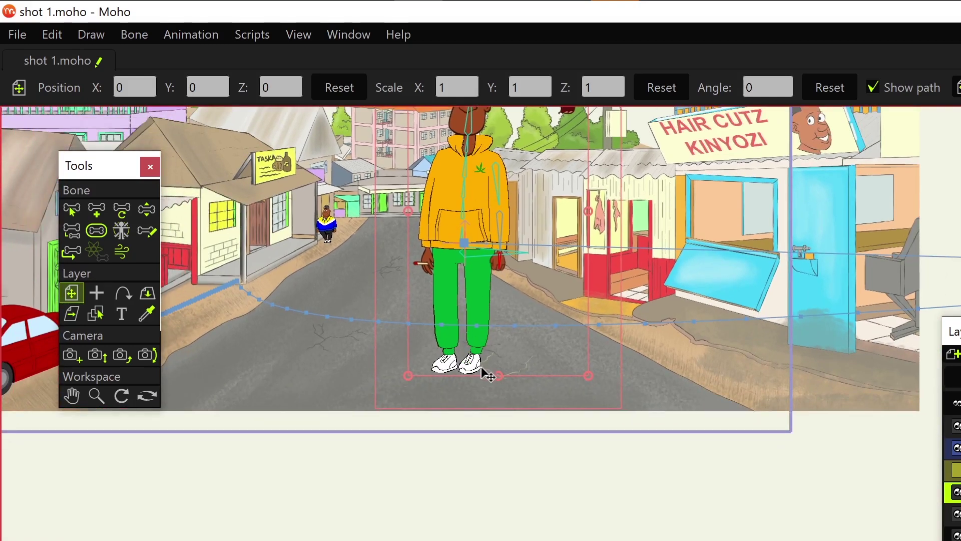
scroll(489, 376, up, 2)
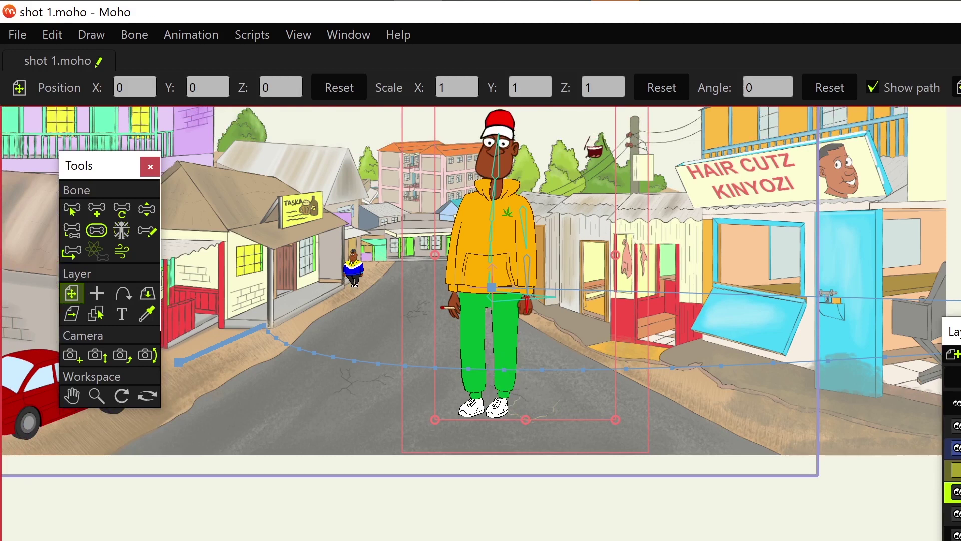
Step: Reveal the policeman, then enlarge, straighten and move him beside the hoodie character
click(958, 469)
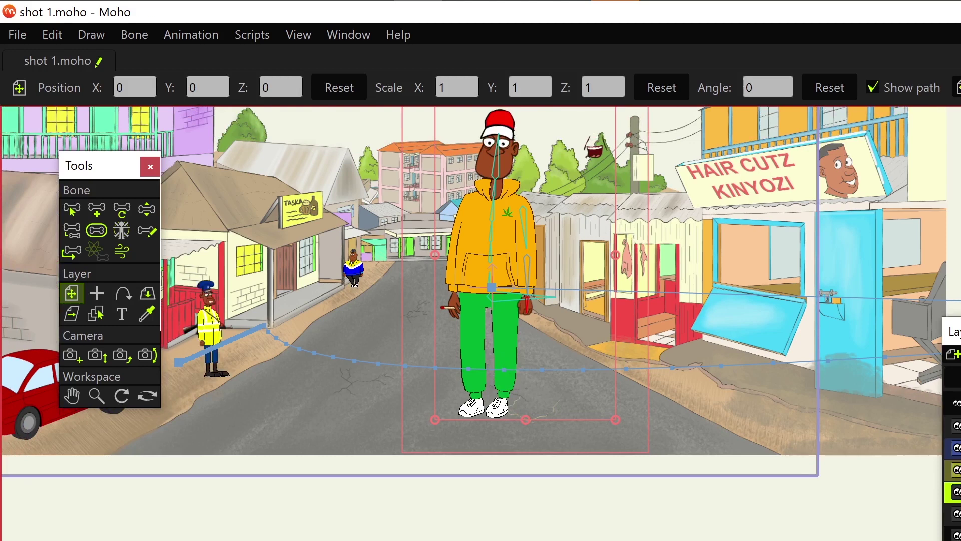
click(957, 470)
key(ctrl+t)
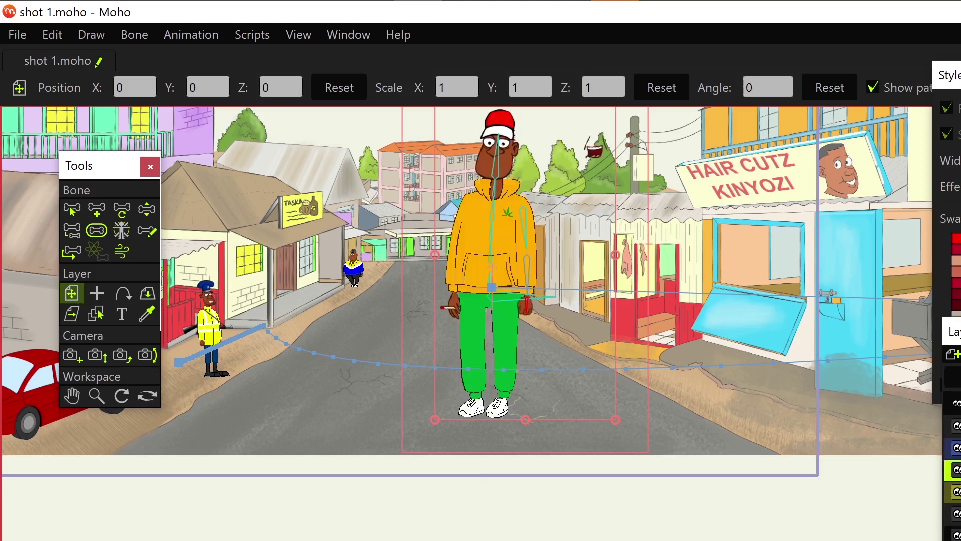
click(955, 491)
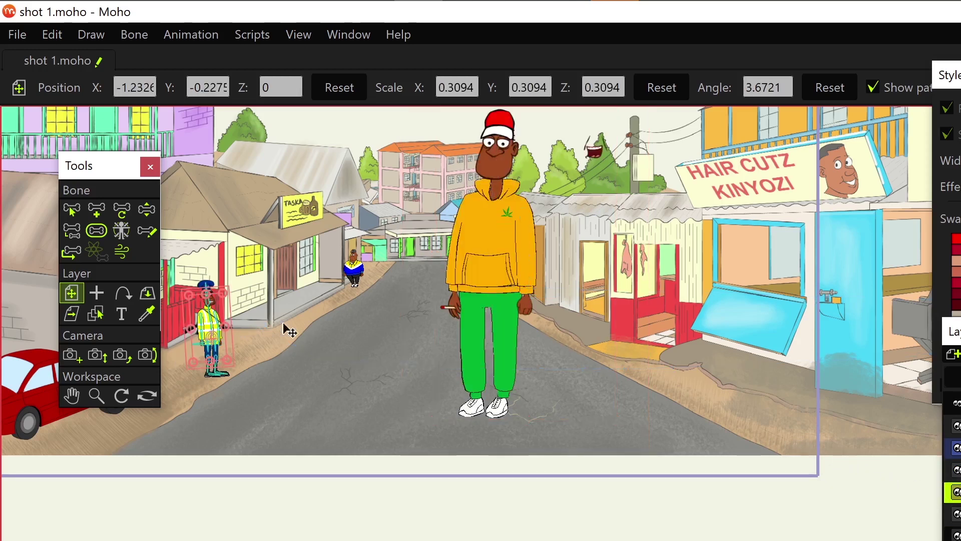
mouse_move(225, 301)
mouse_down()
mouse_move(232, 293)
mouse_move(220, 319)
mouse_move(259, 312)
mouse_up()
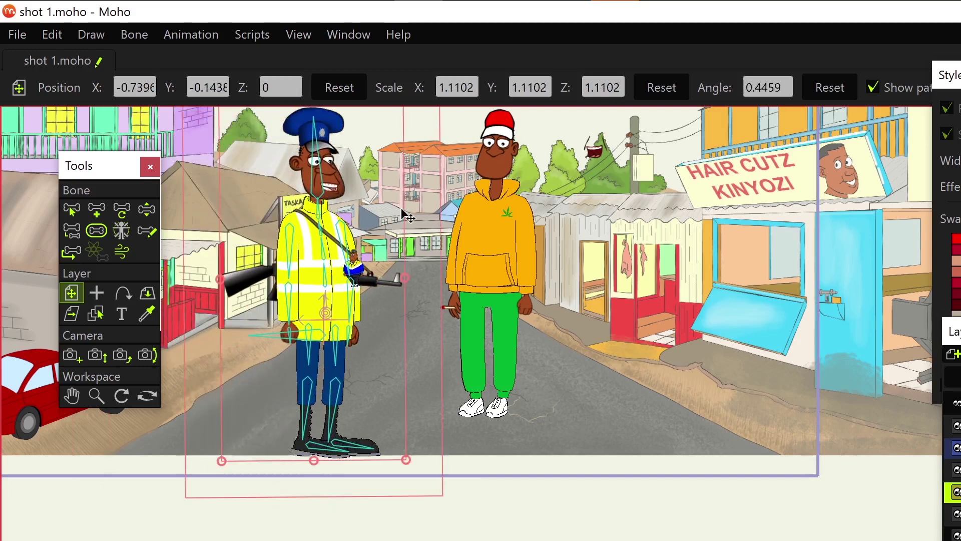
scroll(393, 377, up, 2)
scroll(417, 392, up, 1)
scroll(418, 392, up, 1)
scroll(417, 392, up, 1)
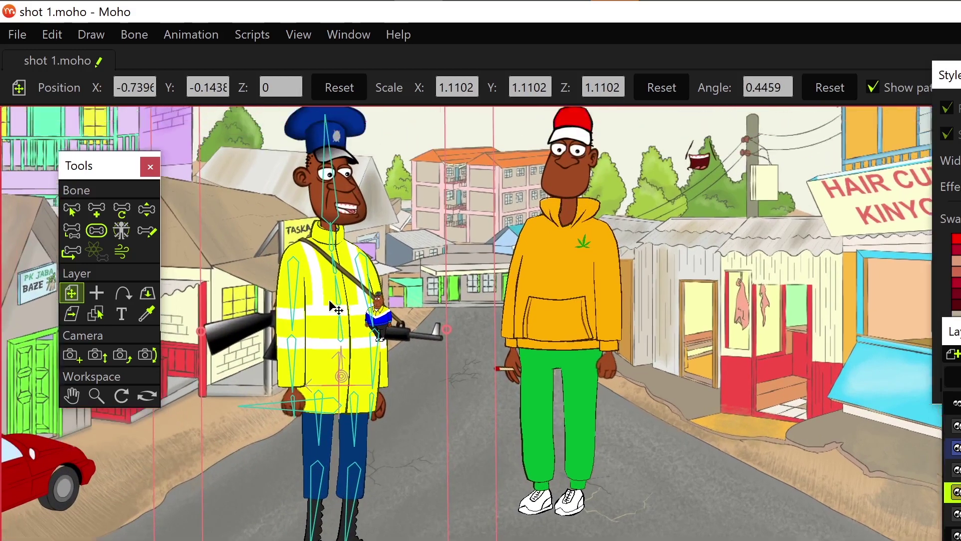
scroll(418, 393, up, 1)
click(146, 210)
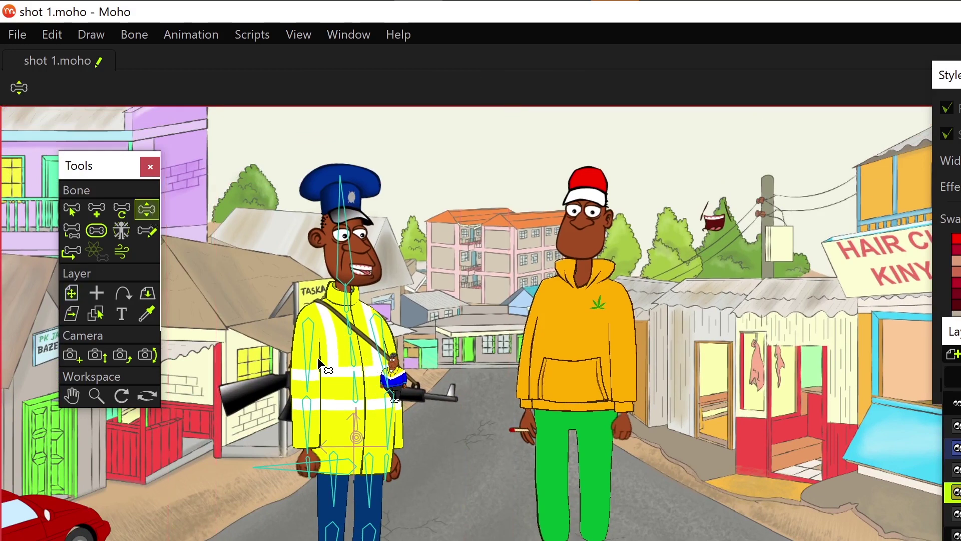
Step: Pose the policeman with arms swung out, torso leaned, head tilted and one leg stepping out
drag(325, 367, 313, 368)
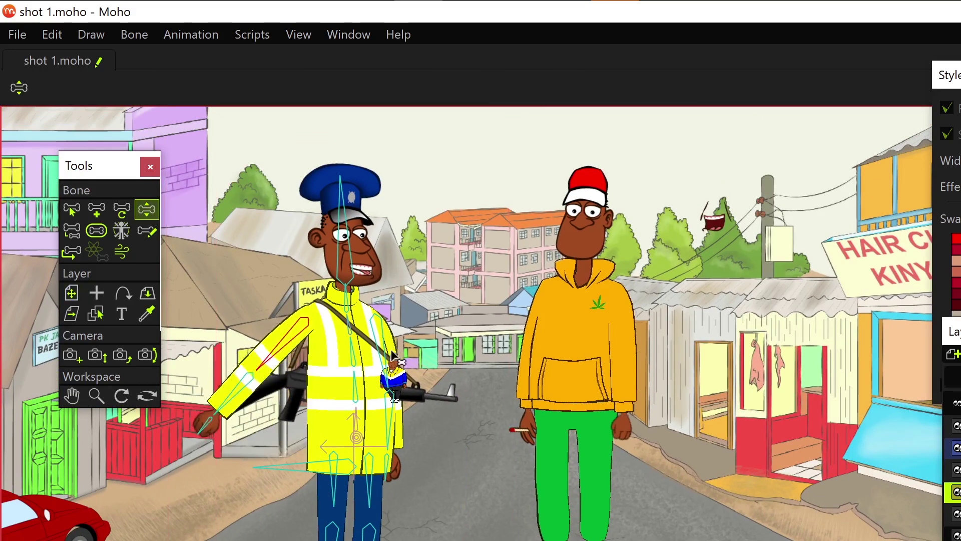
mouse_move(397, 360)
mouse_down()
mouse_move(386, 365)
mouse_move(459, 334)
mouse_move(481, 349)
mouse_move(481, 330)
mouse_move(470, 345)
mouse_up()
drag(243, 400, 251, 414)
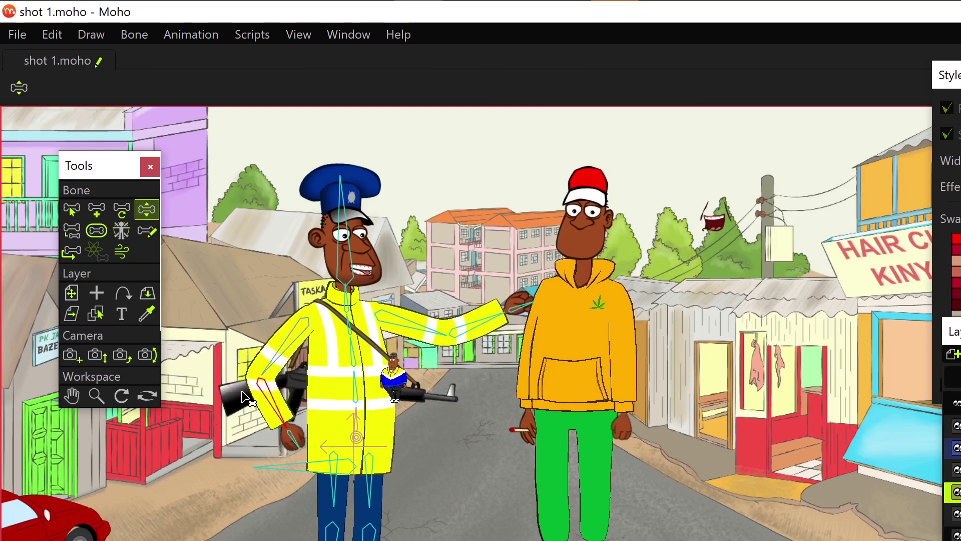
drag(367, 389, 363, 393)
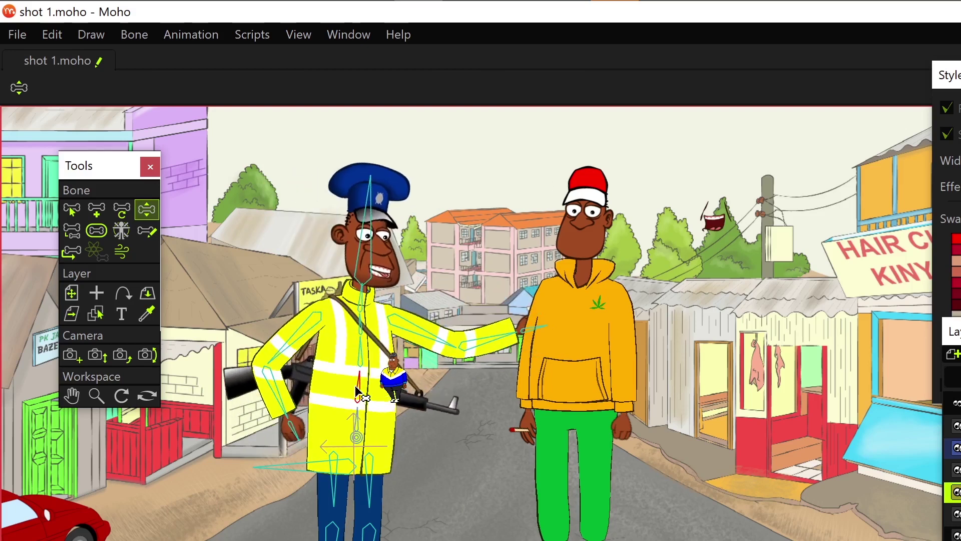
mouse_move(383, 270)
mouse_down()
mouse_move(371, 233)
mouse_move(353, 239)
mouse_move(391, 239)
mouse_move(357, 245)
mouse_move(376, 252)
mouse_up()
drag(421, 326, 429, 341)
mouse_move(354, 480)
mouse_down()
mouse_move(378, 485)
mouse_move(350, 516)
mouse_move(338, 503)
mouse_up()
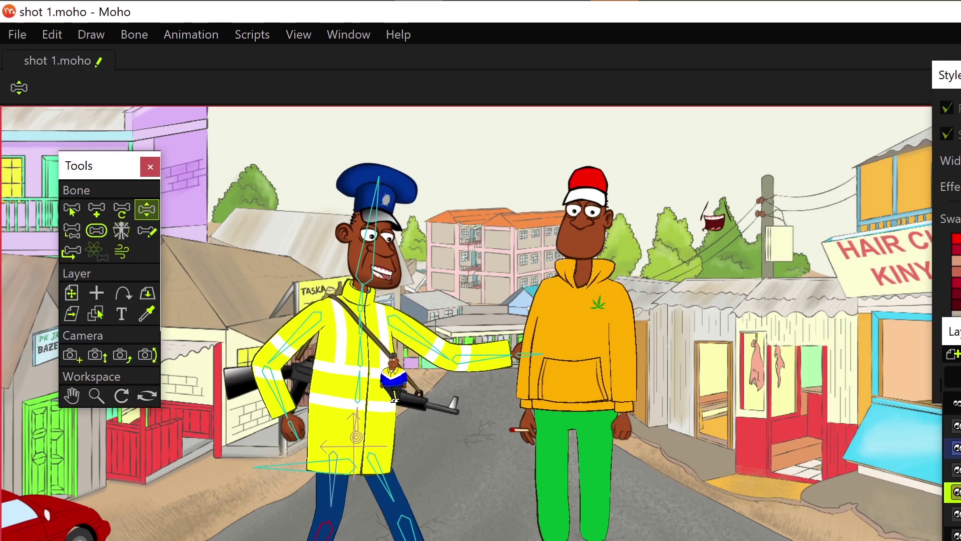
drag(952, 332, 826, 185)
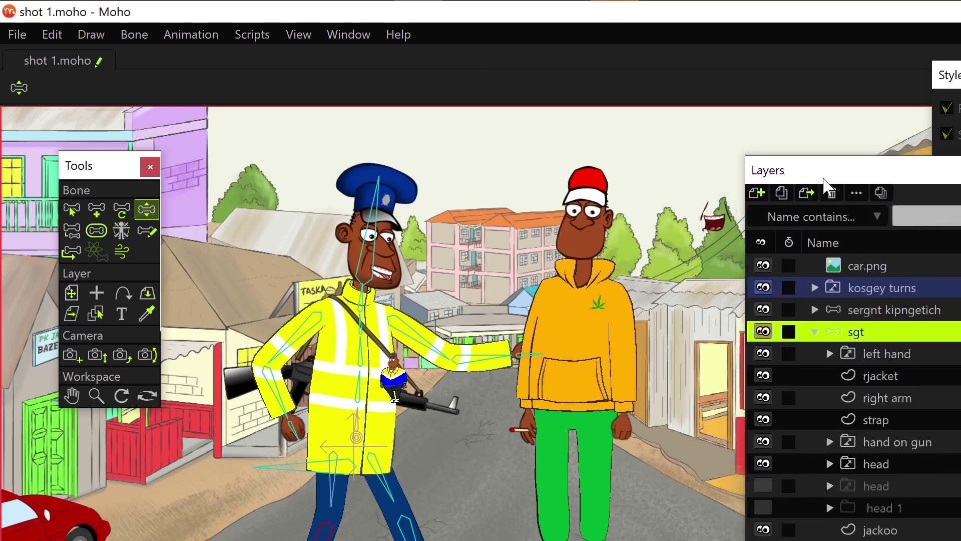
Step: Place the floating Layers window, hide the shot 3 panya.png backdrop, and toggle the sgt group
drag(821, 185, 733, 152)
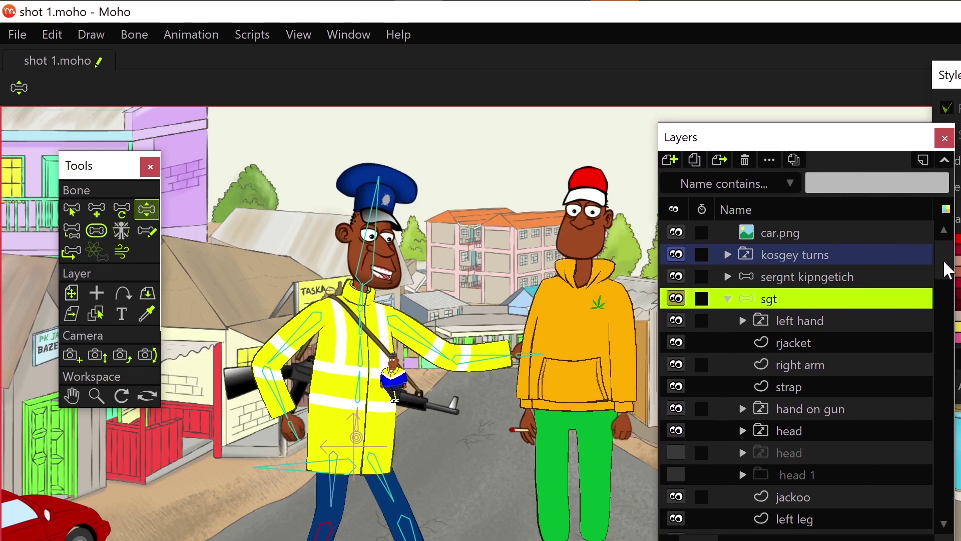
drag(946, 268, 958, 526)
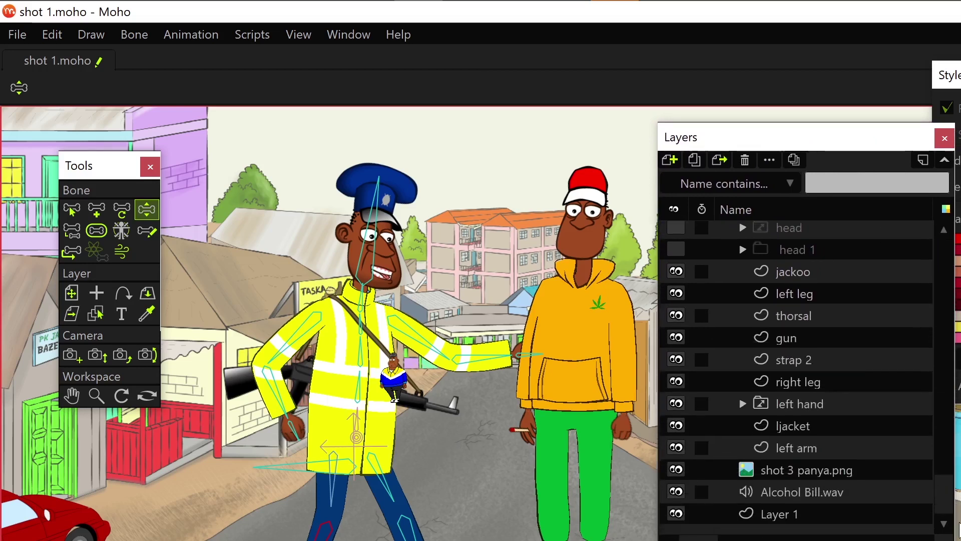
click(678, 471)
scroll(691, 443, up, 5)
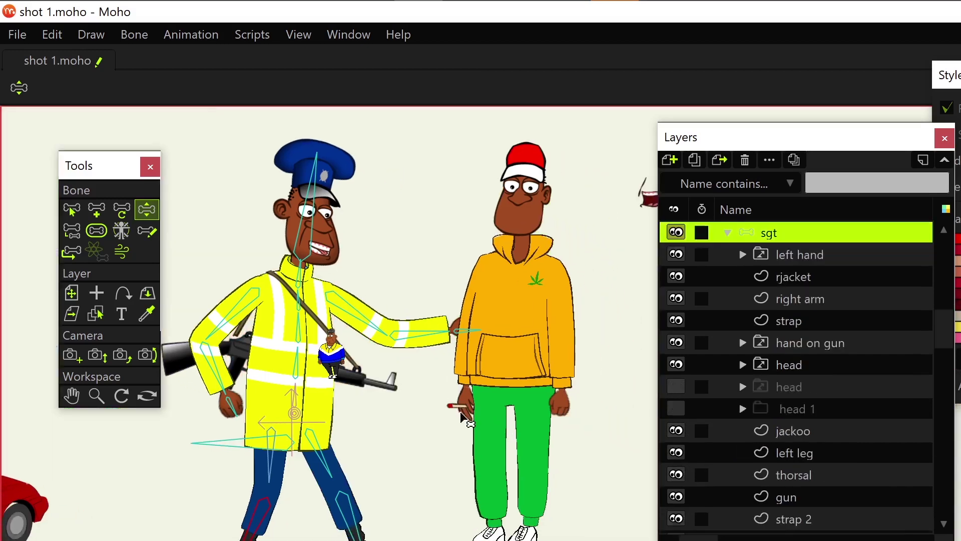
click(728, 234)
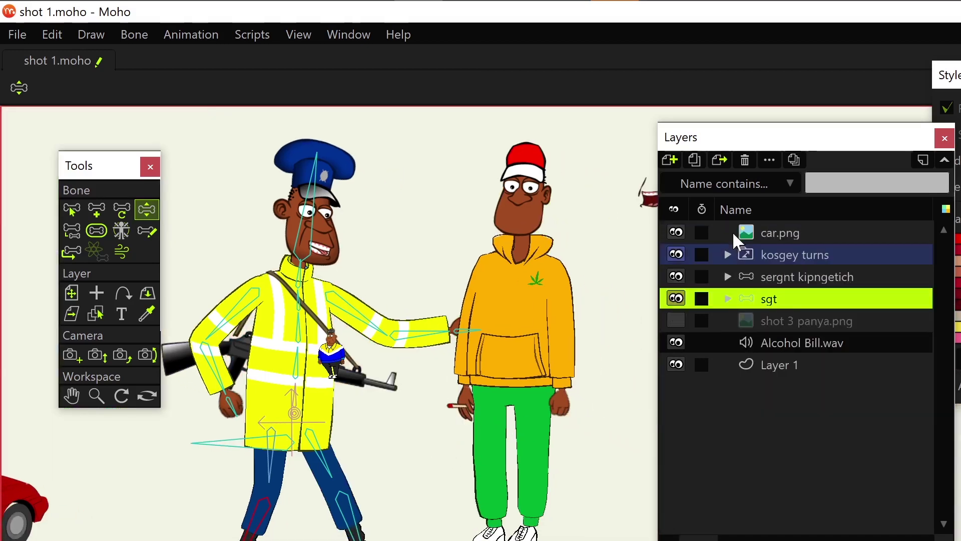
click(729, 298)
Step: Shift the strap layer right and rotate it to hang nearly vertically
click(785, 343)
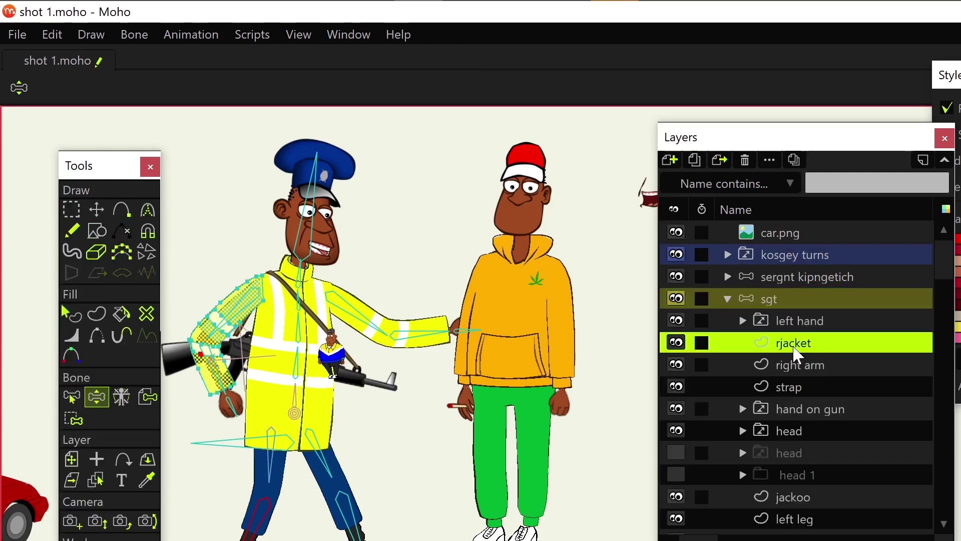
click(793, 365)
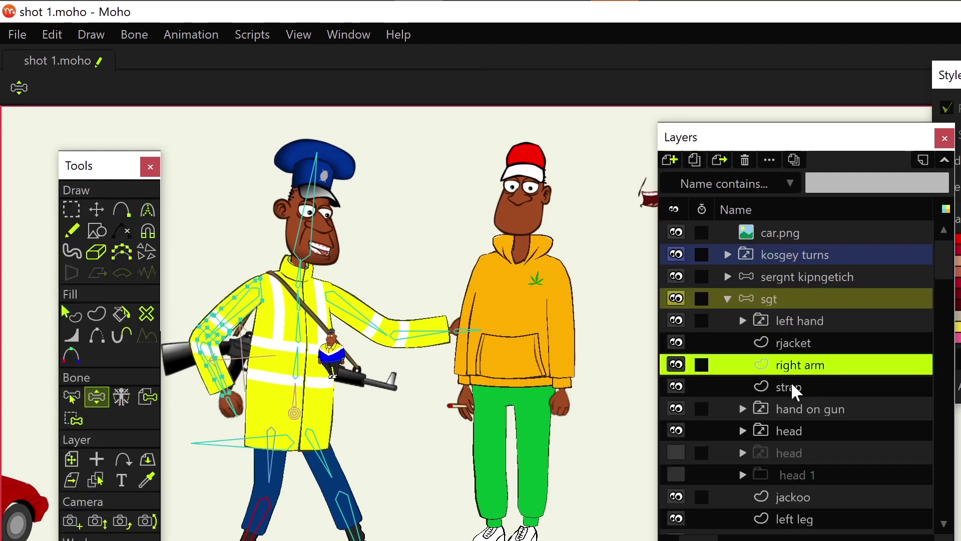
click(790, 382)
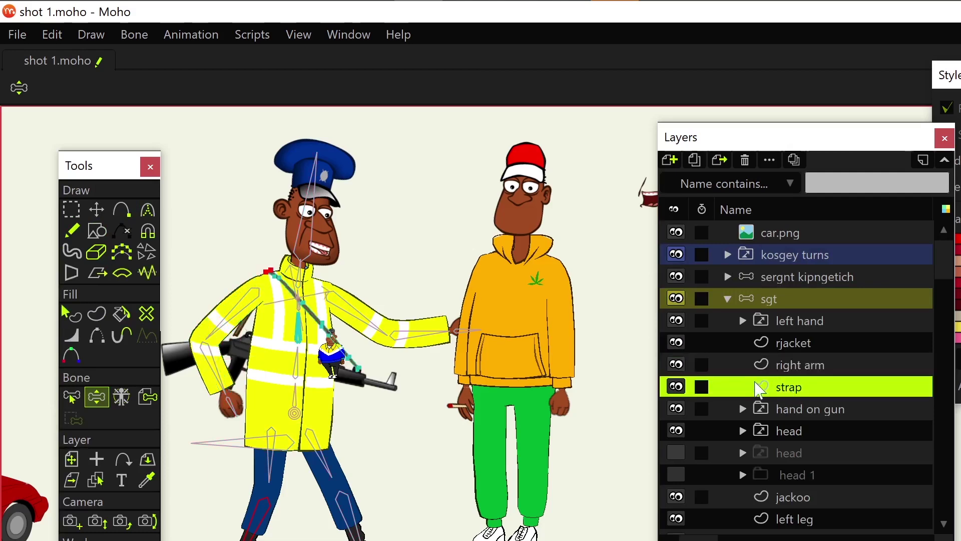
key(t)
scroll(353, 331, up, 2)
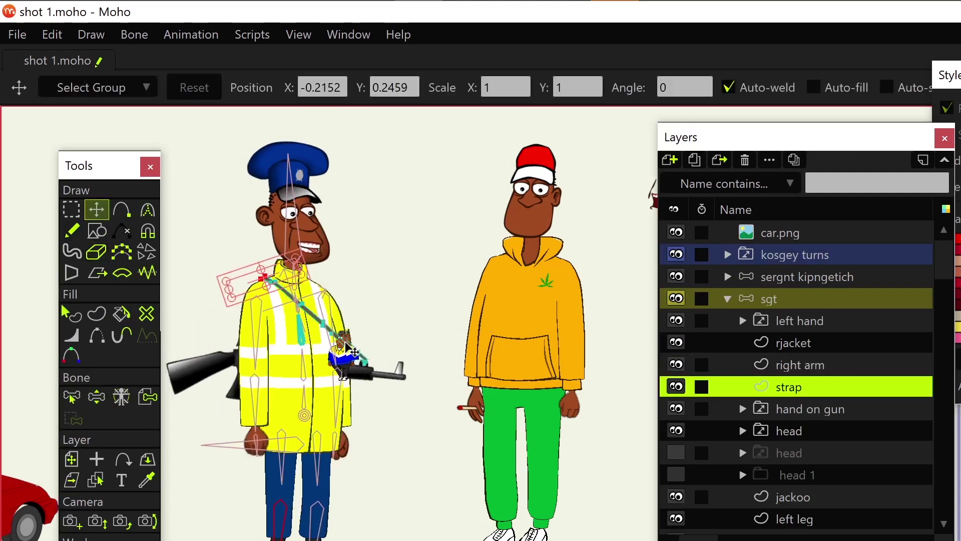
scroll(353, 331, up, 2)
scroll(353, 331, up, 2)
scroll(451, 330, up, 1)
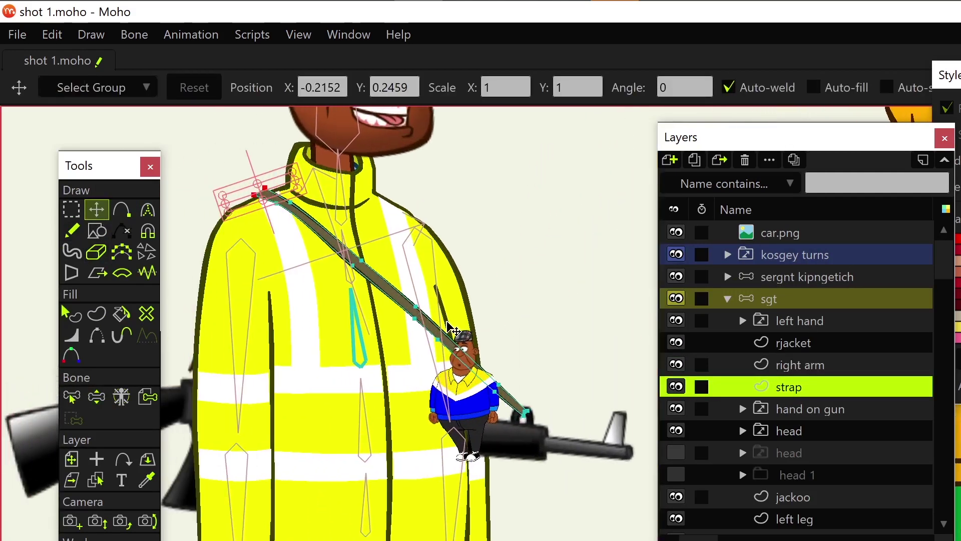
drag(448, 329, 524, 326)
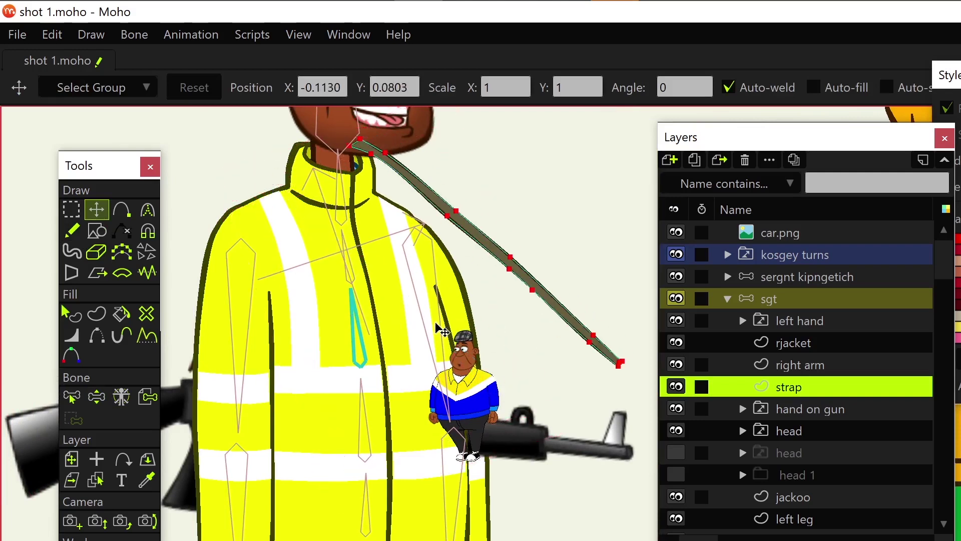
scroll(439, 331, down, 3)
drag(548, 298, 547, 300)
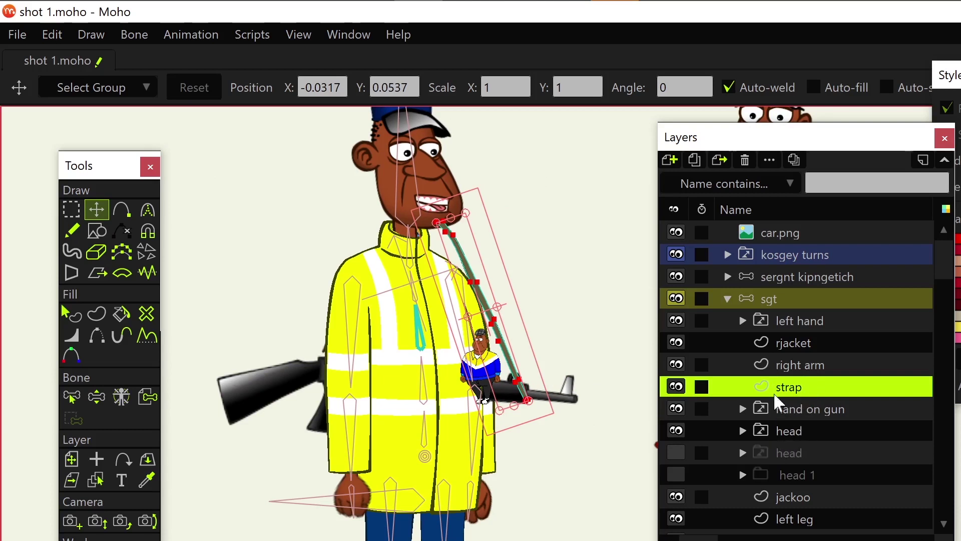
Step: Narrow the rjacket sleeve bottom and straighten its edge down to the cuff
click(796, 343)
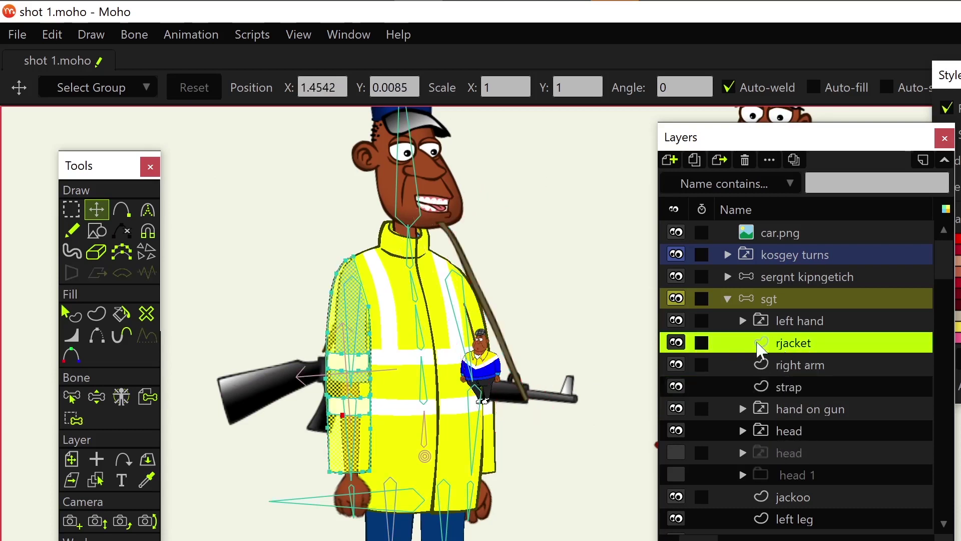
scroll(450, 377, up, 1)
scroll(443, 368, up, 1)
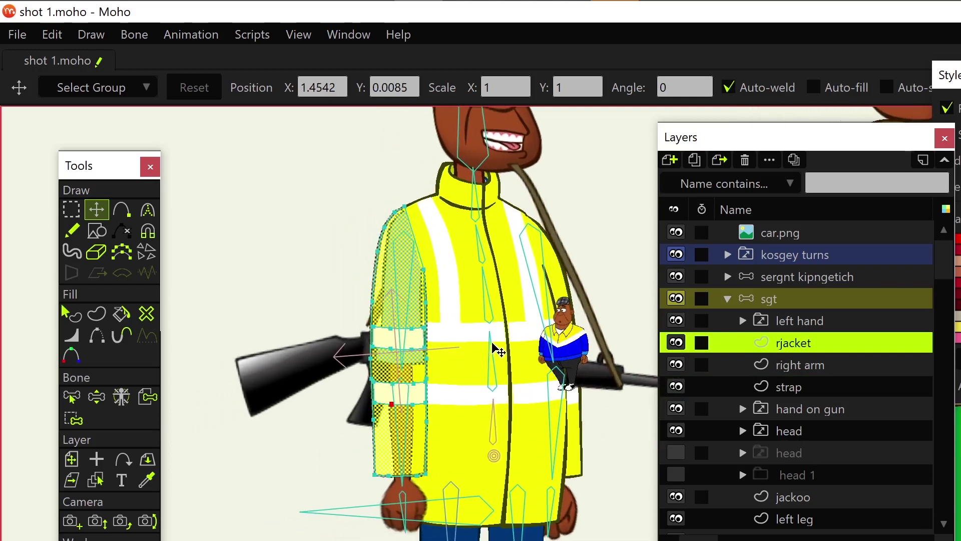
scroll(465, 346, up, 1)
scroll(468, 348, up, 1)
scroll(465, 347, down, 1)
scroll(382, 386, down, 1)
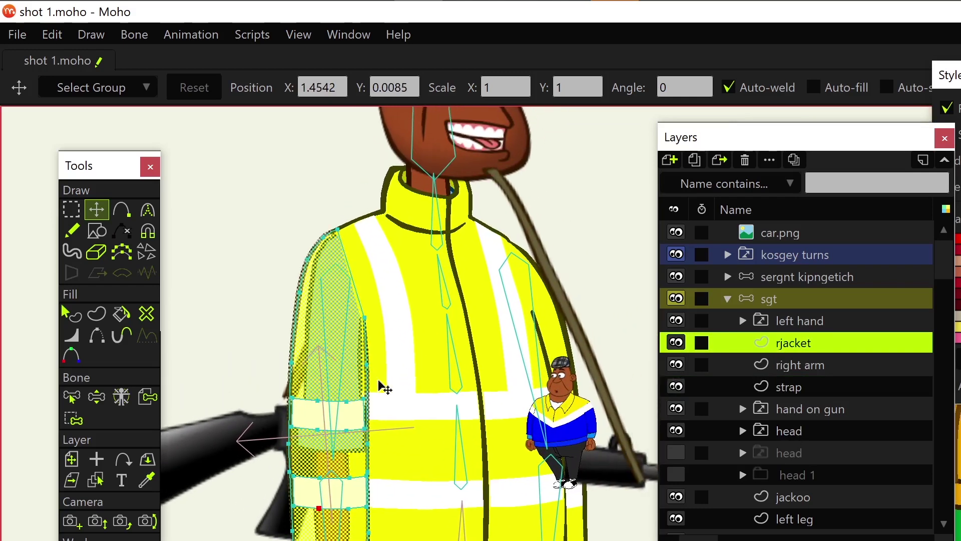
scroll(425, 382, down, 1)
scroll(434, 408, down, 1)
scroll(436, 409, down, 1)
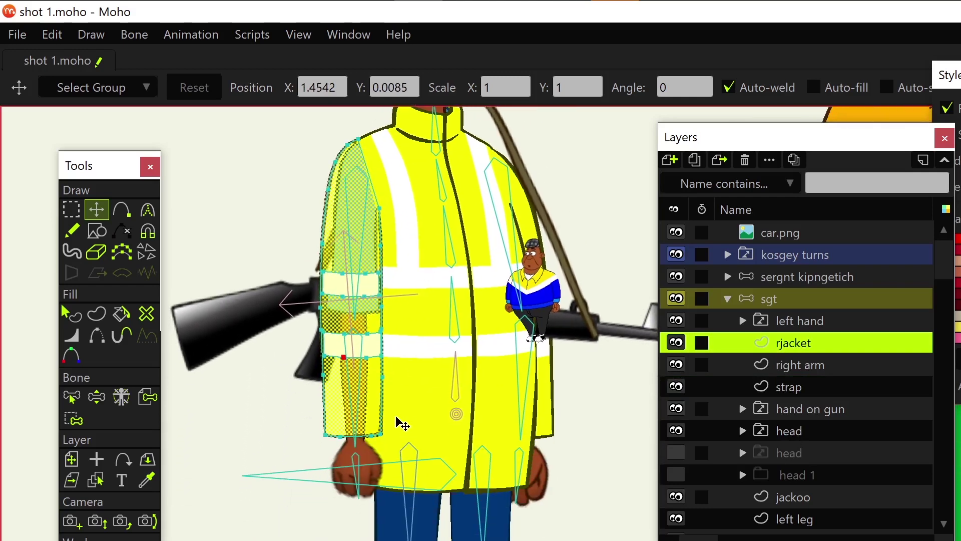
scroll(397, 419, up, 1)
scroll(388, 414, up, 1)
click(340, 424)
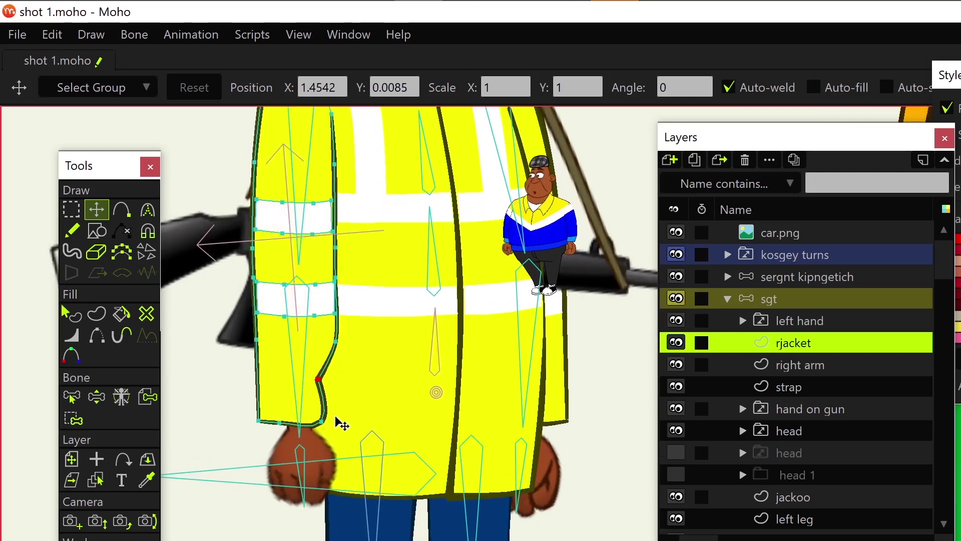
mouse_move(279, 419)
mouse_down()
mouse_move(267, 427)
mouse_move(289, 385)
mouse_move(264, 350)
mouse_up()
click(280, 421)
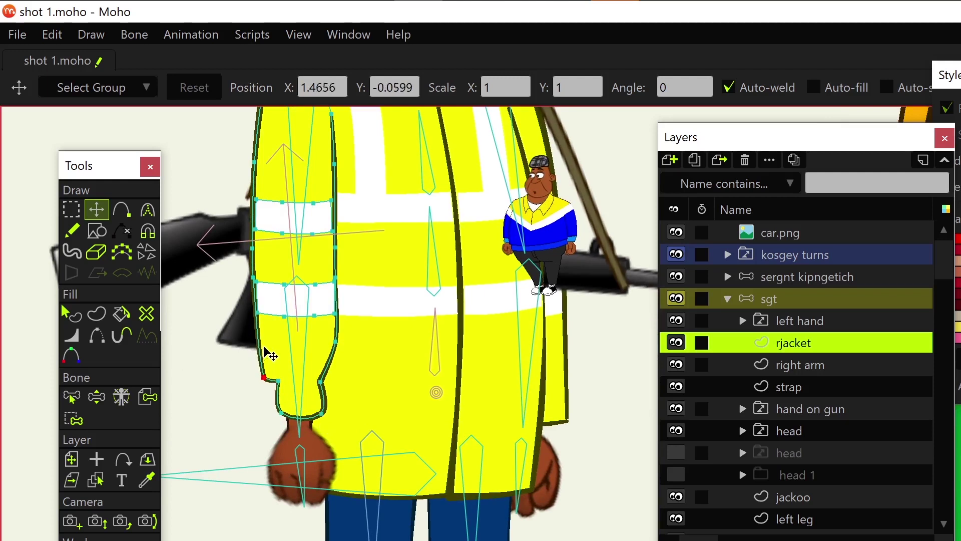
drag(338, 353, 338, 342)
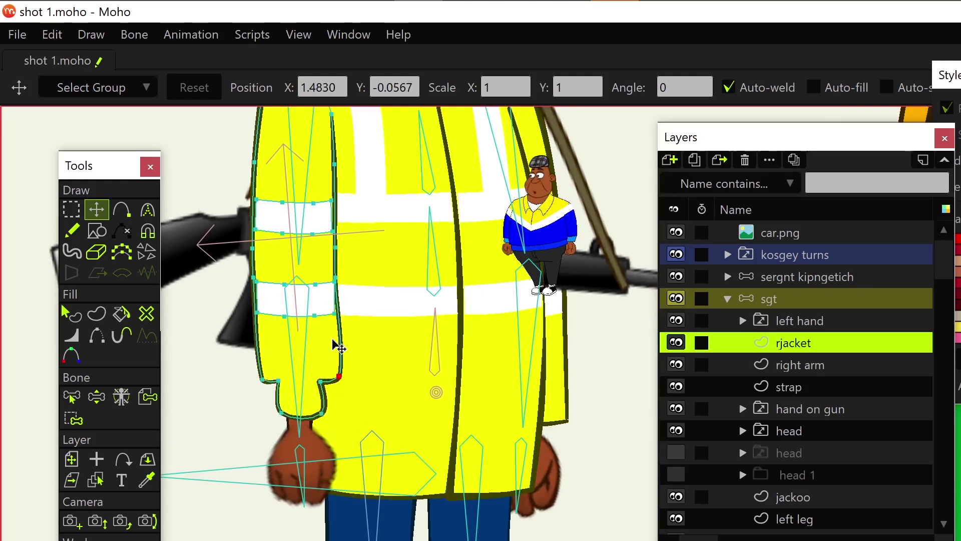
Step: Make the cuff corner points sharp with curvature 0
click(280, 413)
key(c)
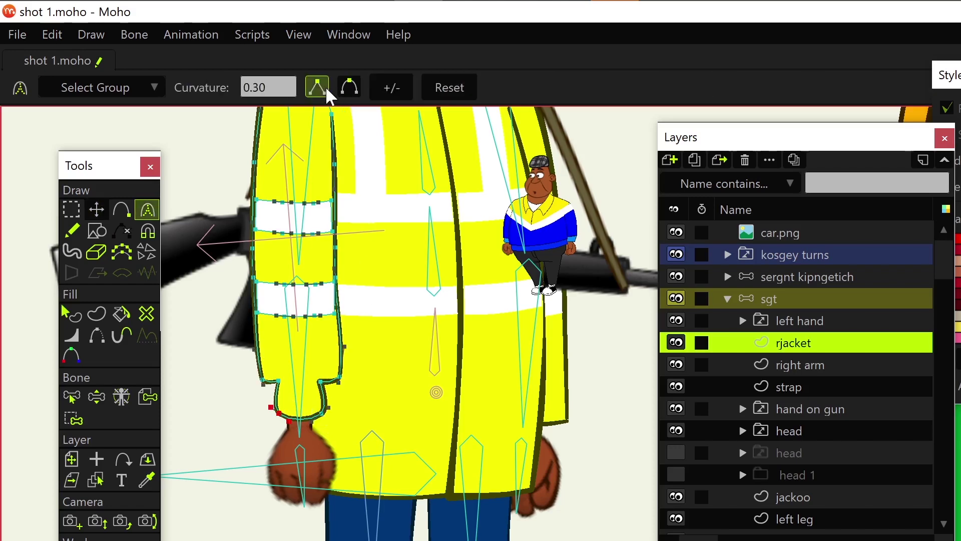
click(325, 410)
drag(328, 421, 323, 391)
click(317, 87)
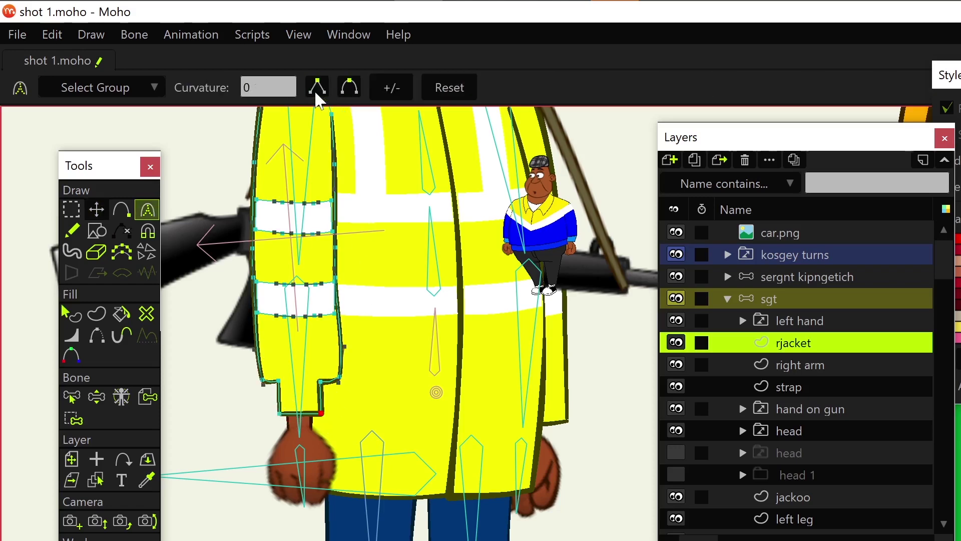
scroll(363, 346, down, 2)
scroll(362, 347, up, 2)
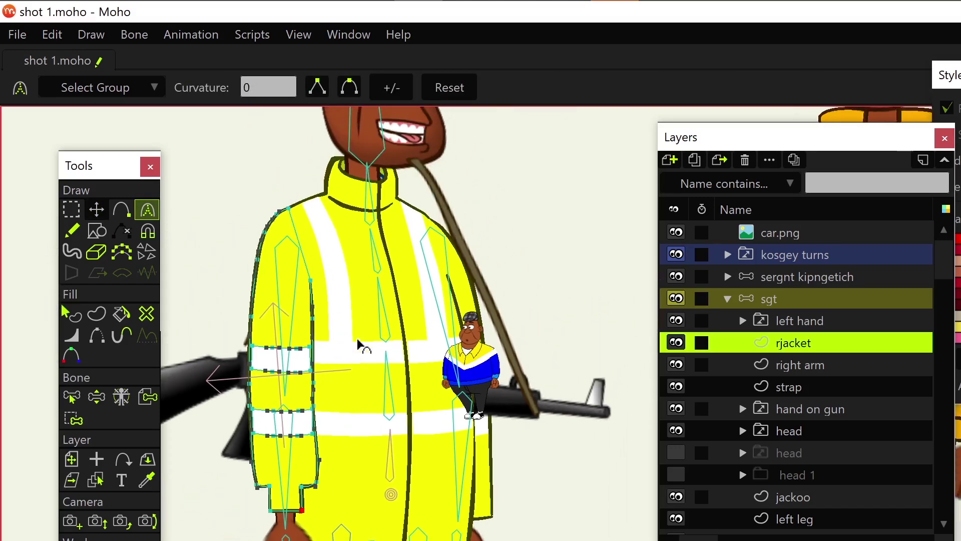
key(t)
scroll(363, 384, down, 4)
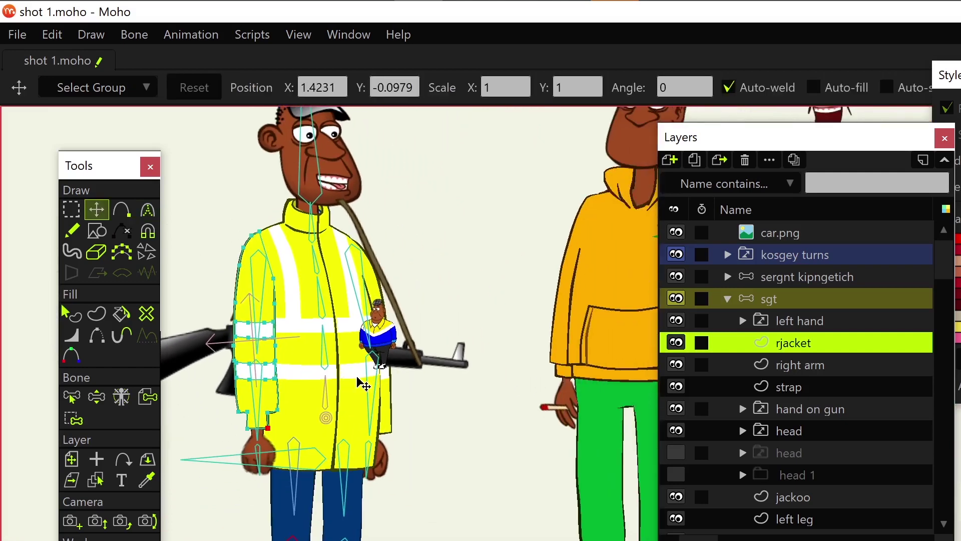
key(g)
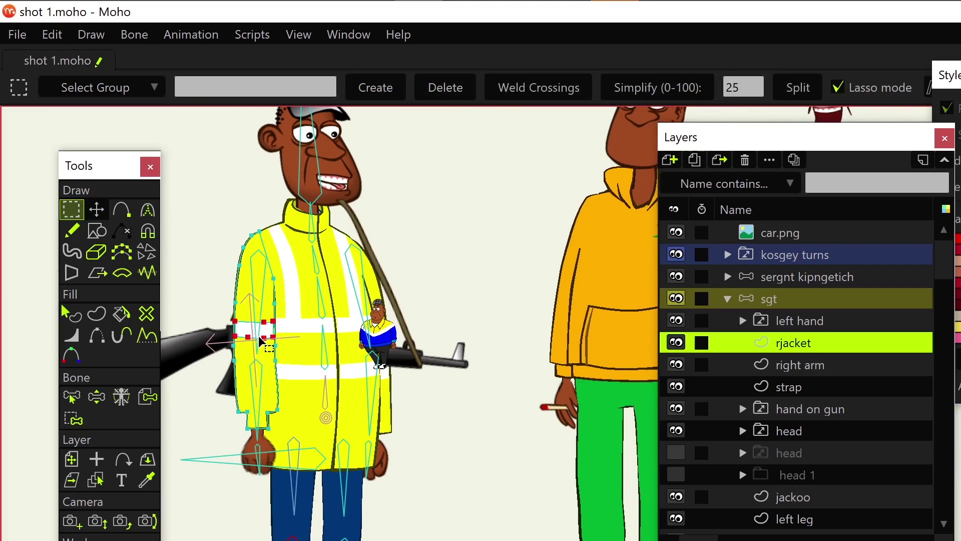
scroll(380, 366, up, 1)
scroll(381, 366, down, 2)
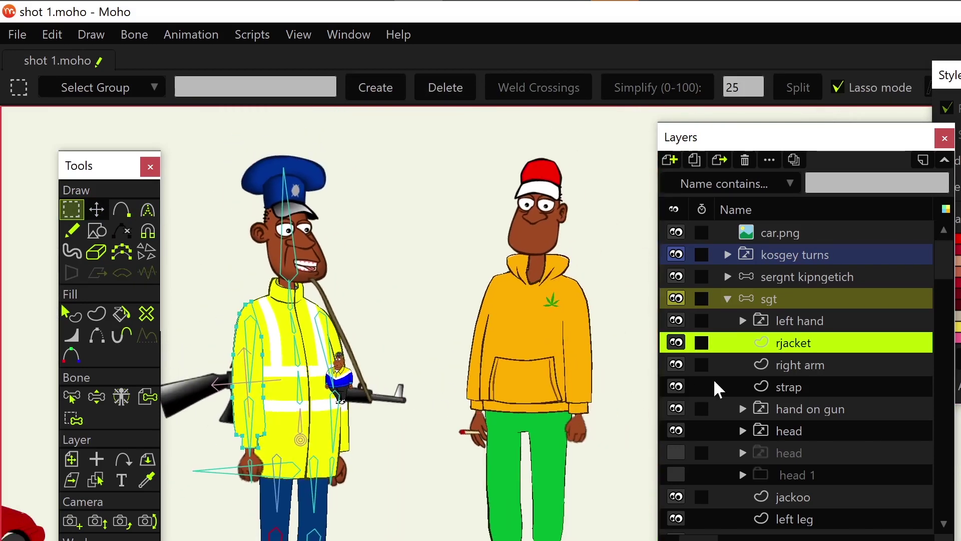
Step: Hide the kosgey turns character
click(676, 255)
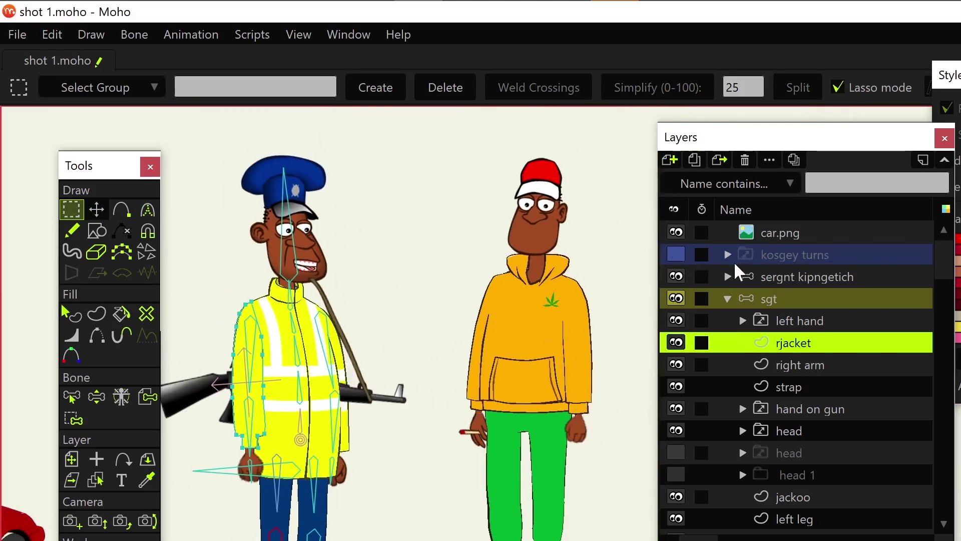
click(677, 255)
click(676, 255)
scroll(300, 420, down, 1)
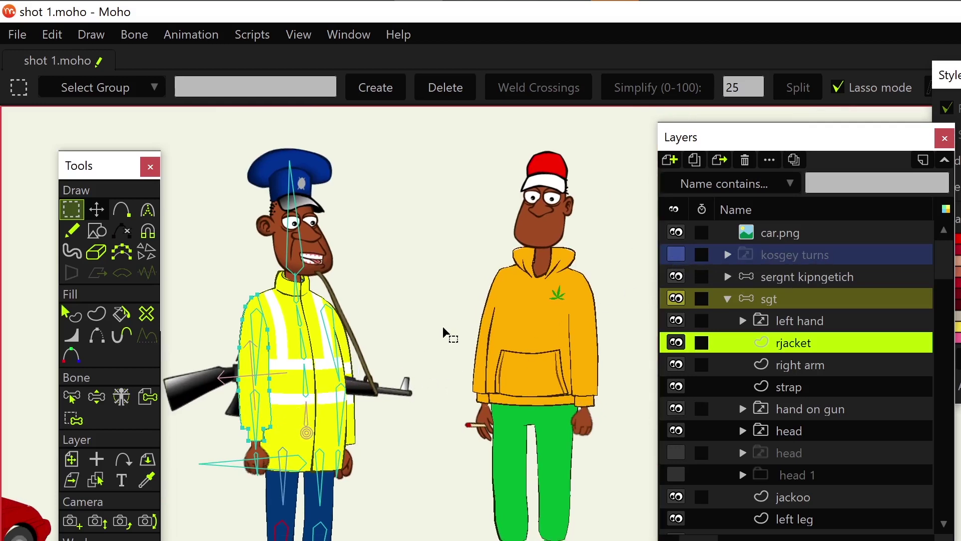
scroll(552, 299, down, 2)
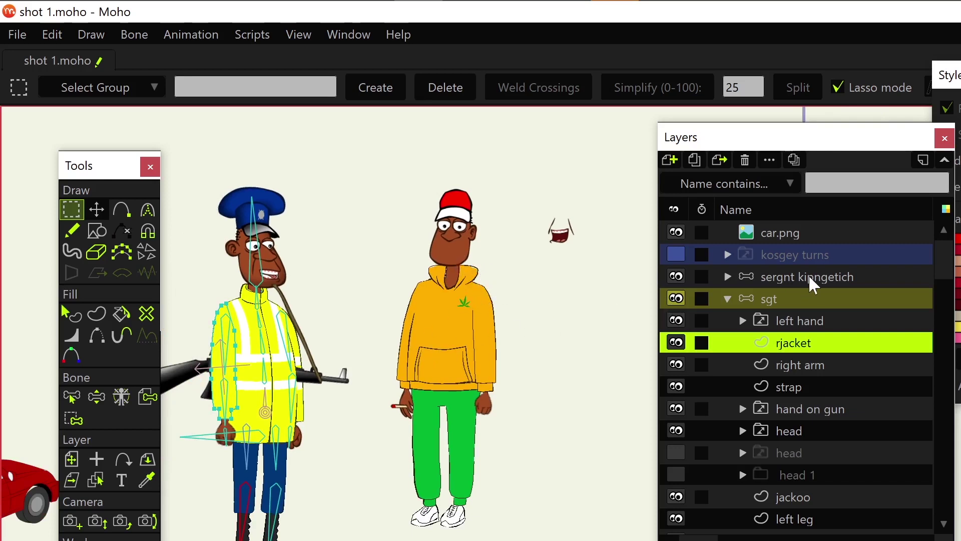
Step: Rotate the sergeant's right arm bone outward on the sgt bone layer
click(788, 299)
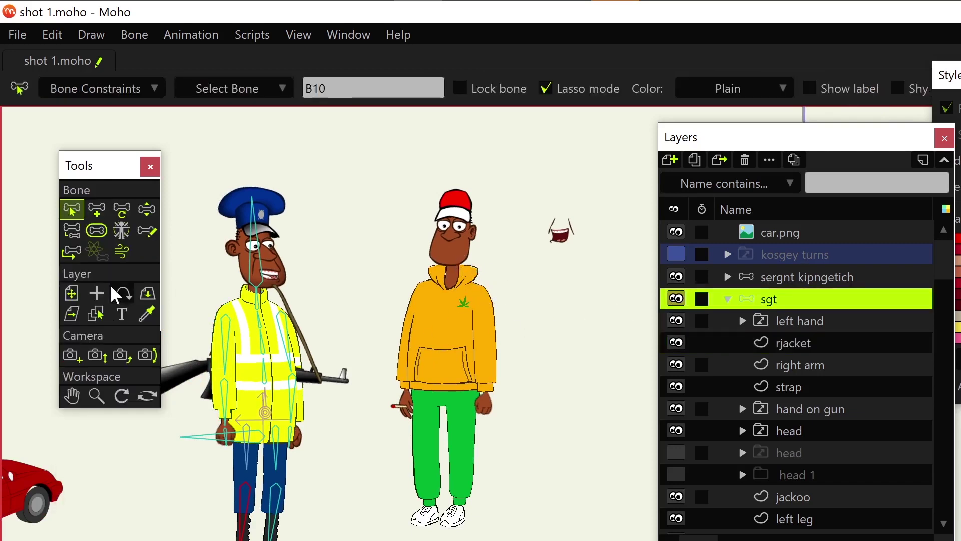
click(146, 209)
drag(298, 405, 328, 385)
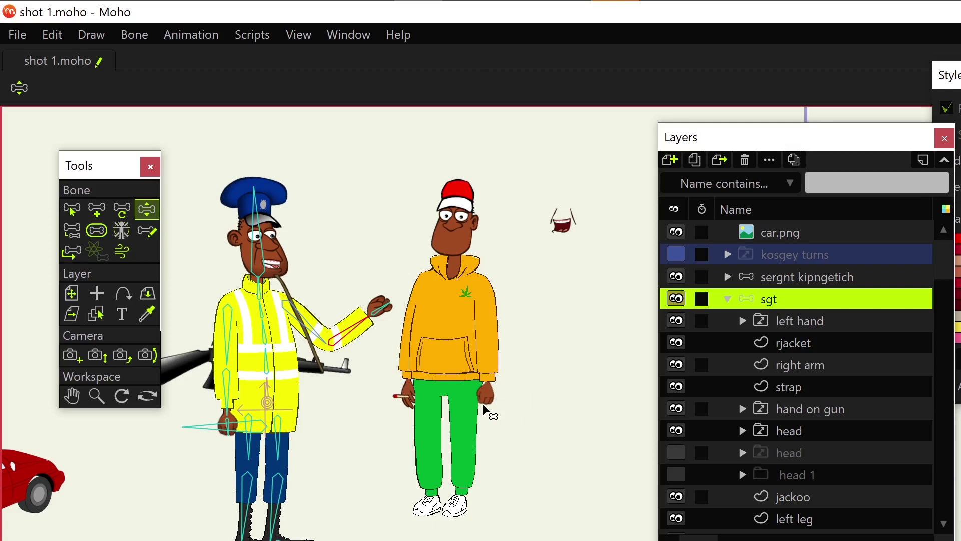
Step: Swing the arm horizontal, then pull the rjacket sleeve shape off to the right
drag(313, 329, 359, 326)
click(798, 344)
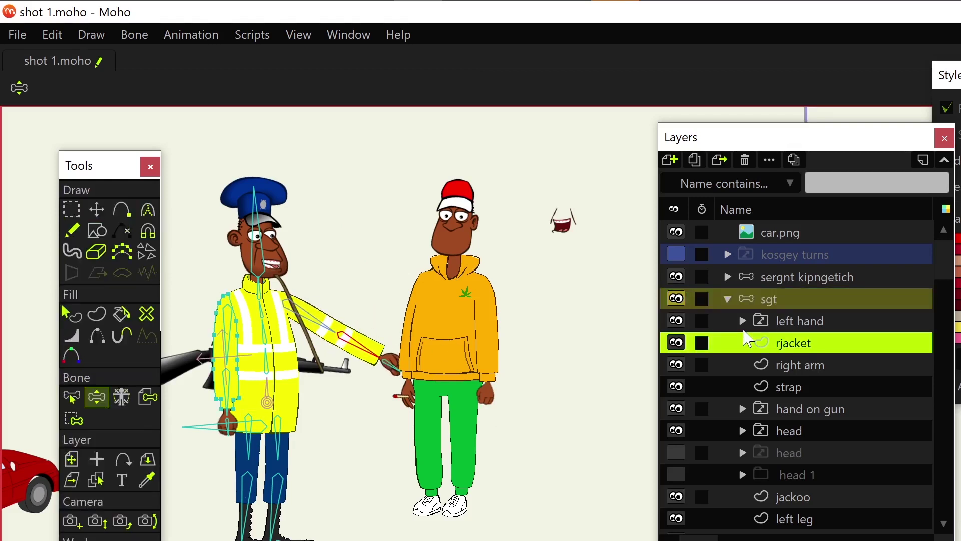
click(96, 209)
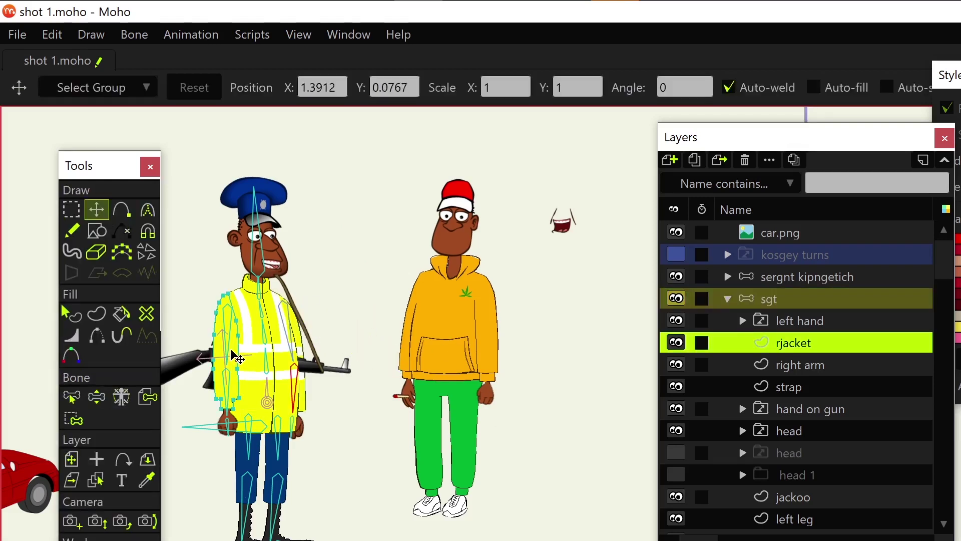
double_click(235, 358)
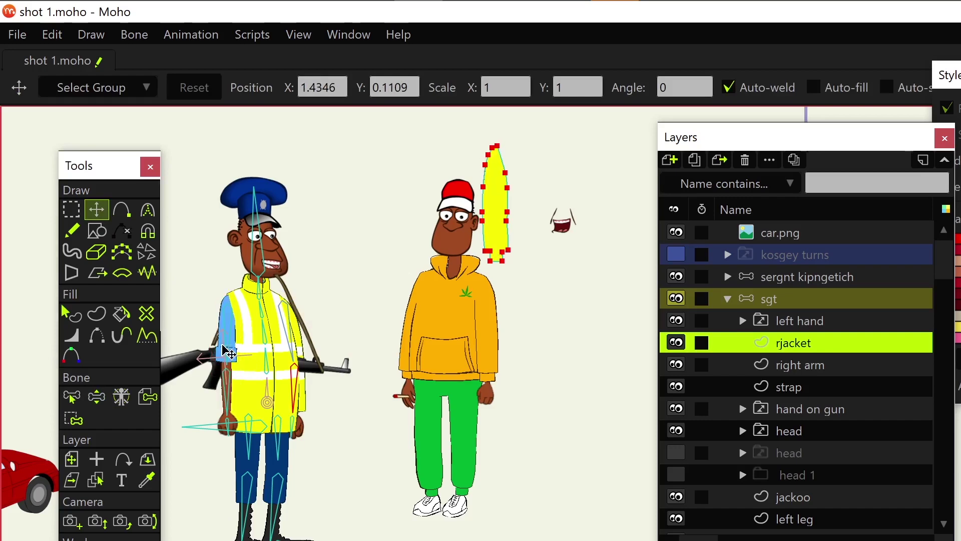
drag(234, 358, 498, 237)
scroll(397, 286, up, 1)
scroll(368, 308, up, 3)
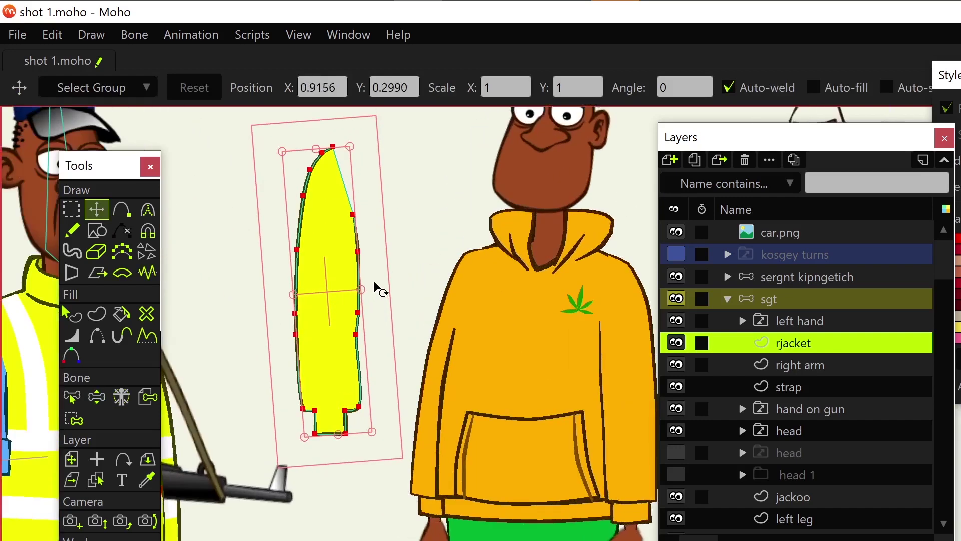
scroll(369, 307, up, 1)
scroll(353, 358, up, 1)
scroll(351, 376, down, 1)
scroll(348, 386, down, 2)
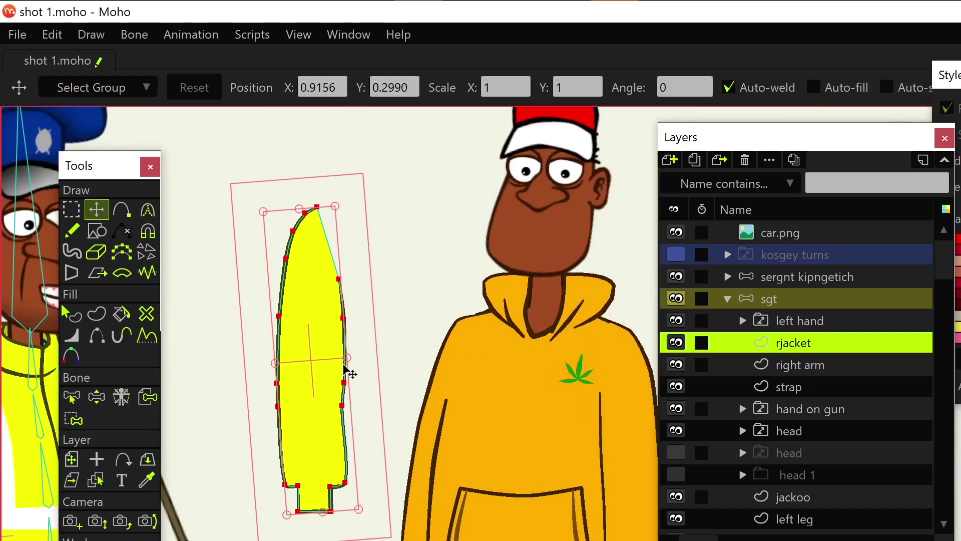
scroll(348, 374, down, 2)
scroll(331, 370, down, 1)
scroll(319, 373, down, 1)
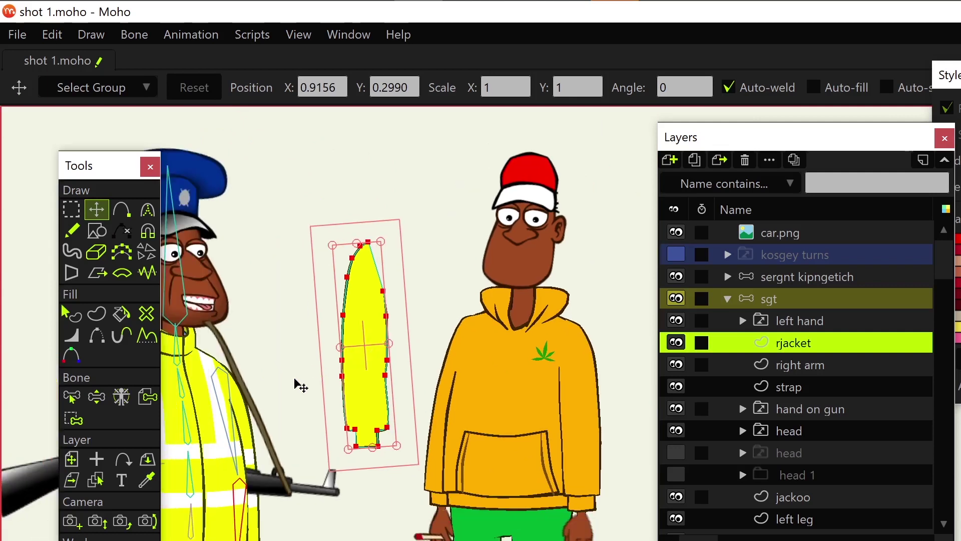
Step: Raise and tilt the sleeve shape nearly upright, undoing the final nudge
drag(120, 167, 81, 122)
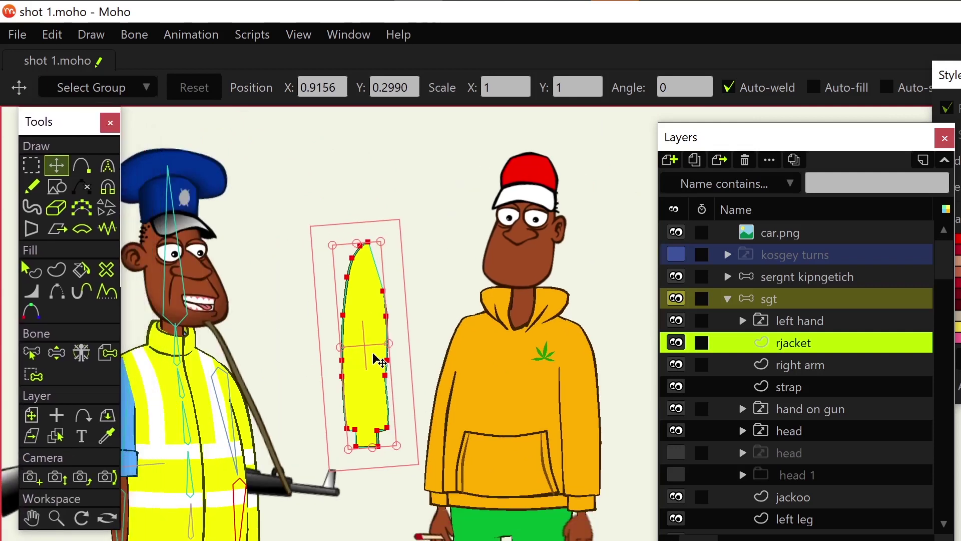
drag(388, 352, 390, 335)
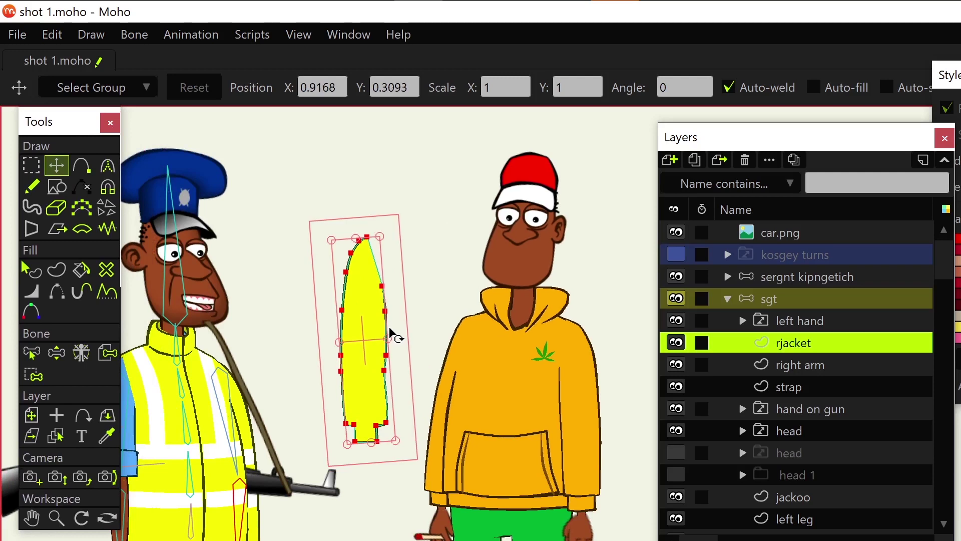
drag(396, 272, 408, 268)
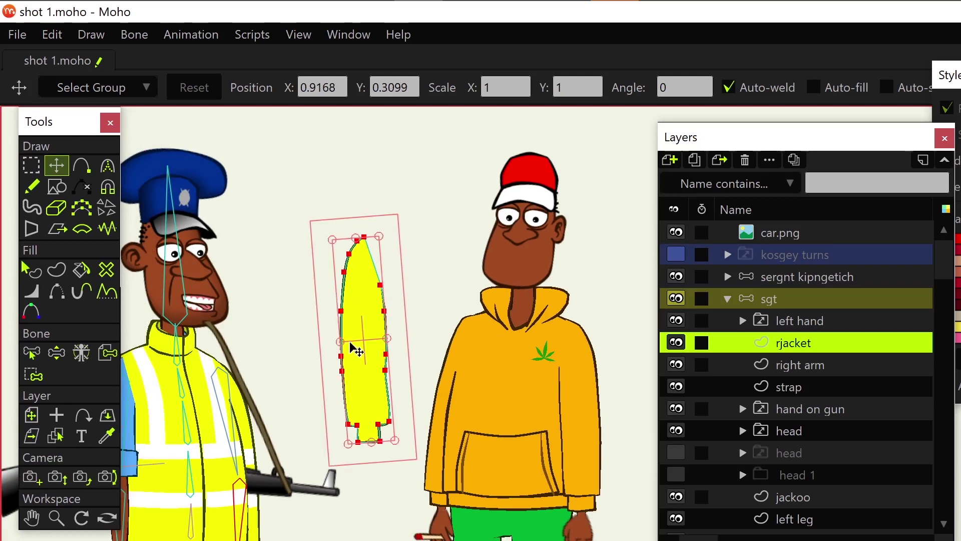
drag(391, 361, 384, 367)
key(ctrl+z)
key(ctrl+z)
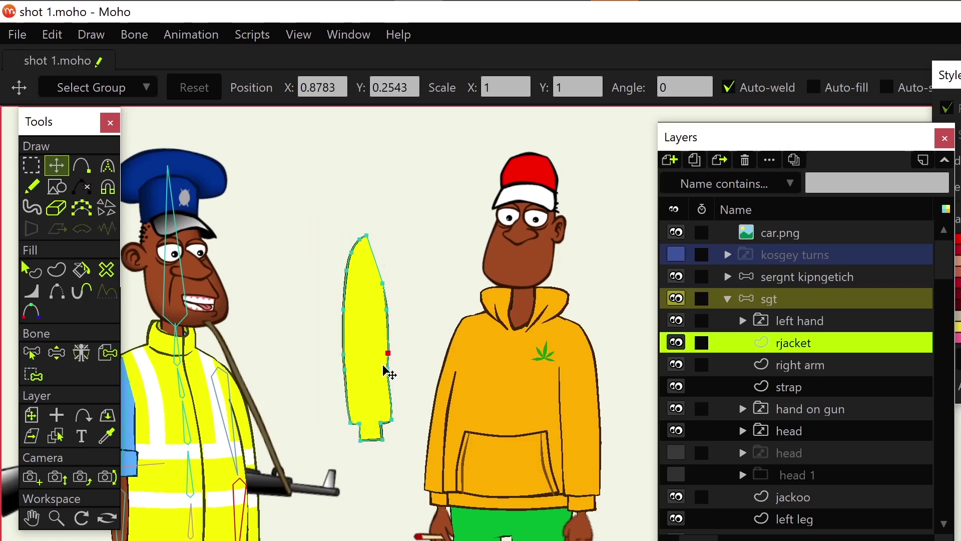
Step: Select all of the sleeve's points and delete the shape
click(386, 371)
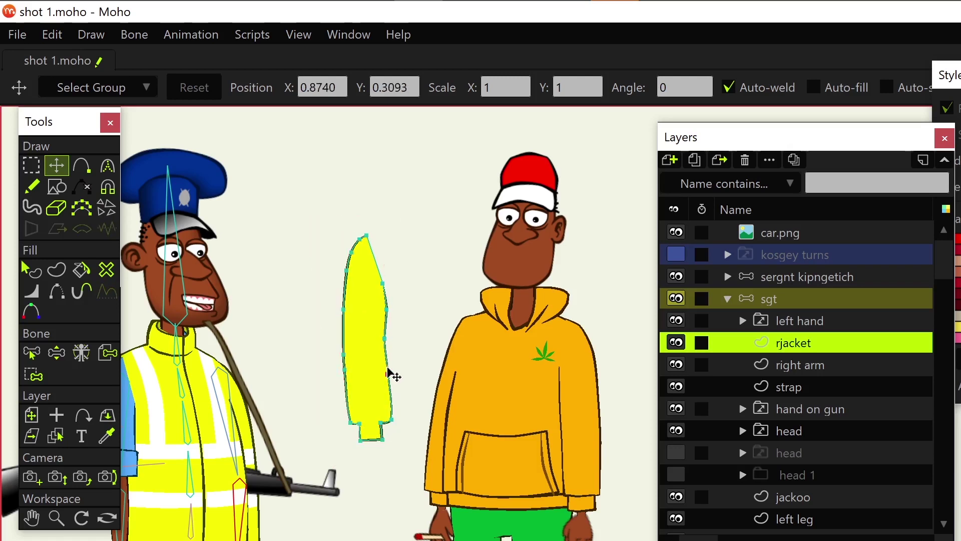
click(393, 406)
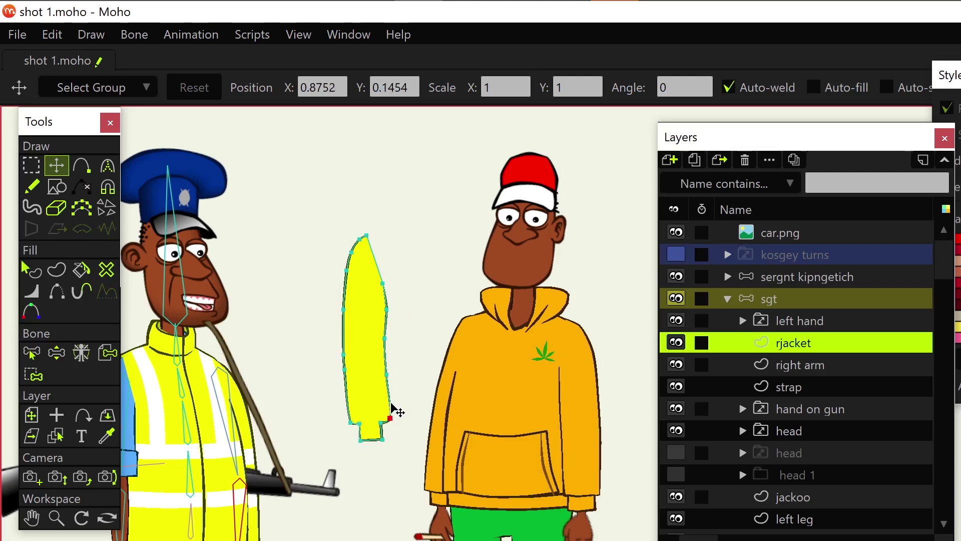
key(ctrl+a)
key(Delete)
key(g)
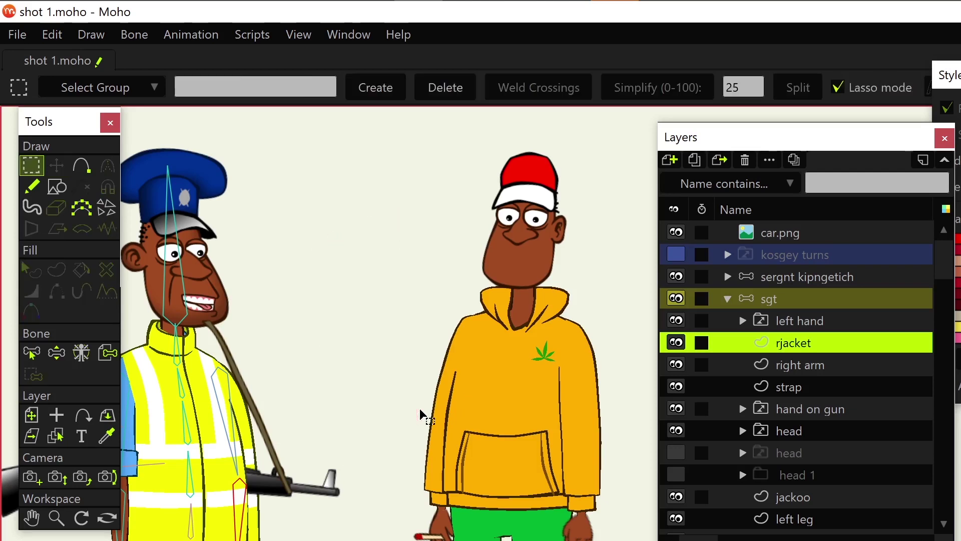
Step: Restore the sleeve, reselect and delete its points, then make the sgt bone layer active
key(ctrl+z)
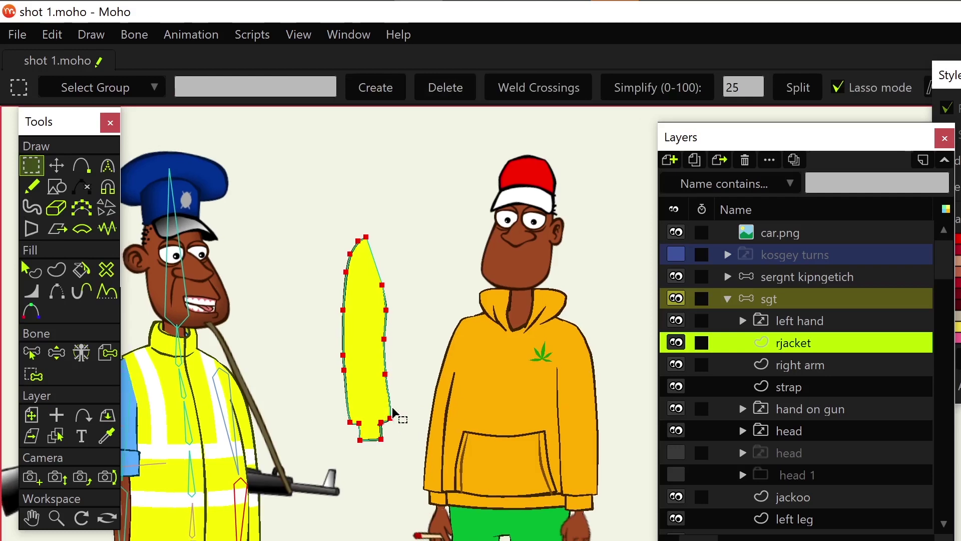
scroll(396, 415, down, 3)
drag(409, 430, 403, 388)
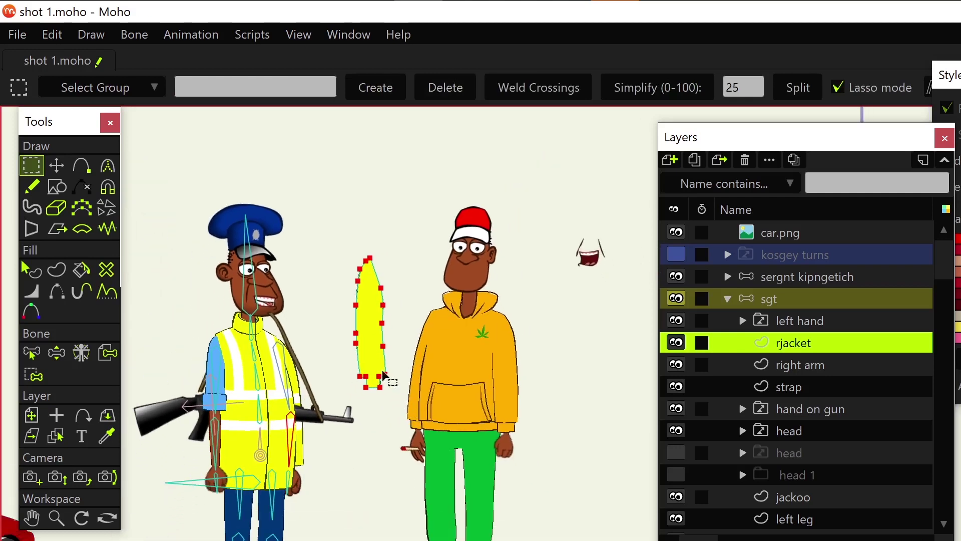
drag(418, 260, 417, 286)
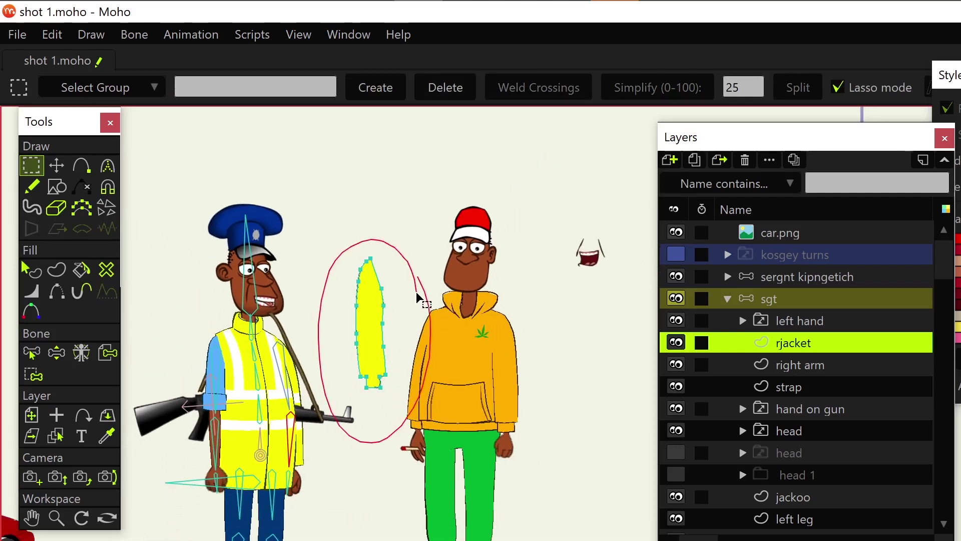
key(Delete)
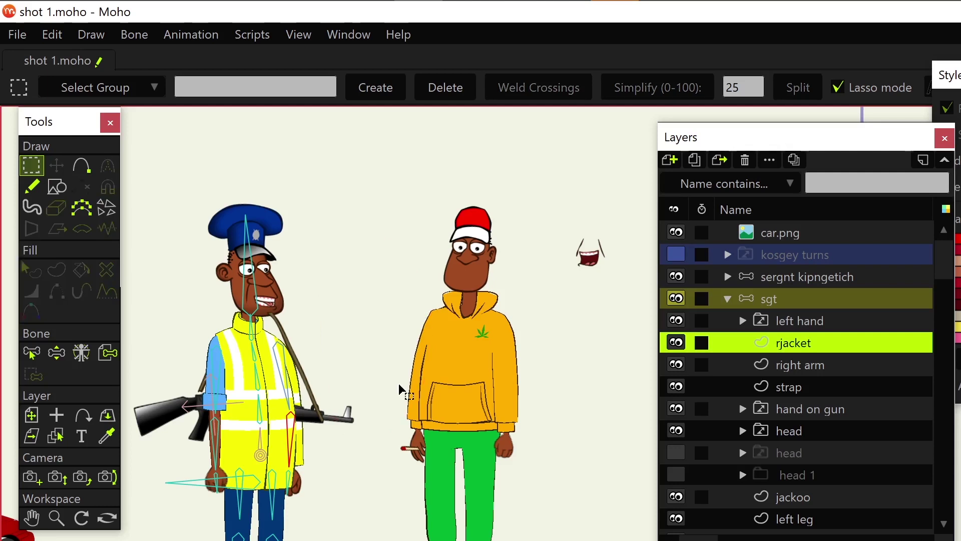
click(775, 299)
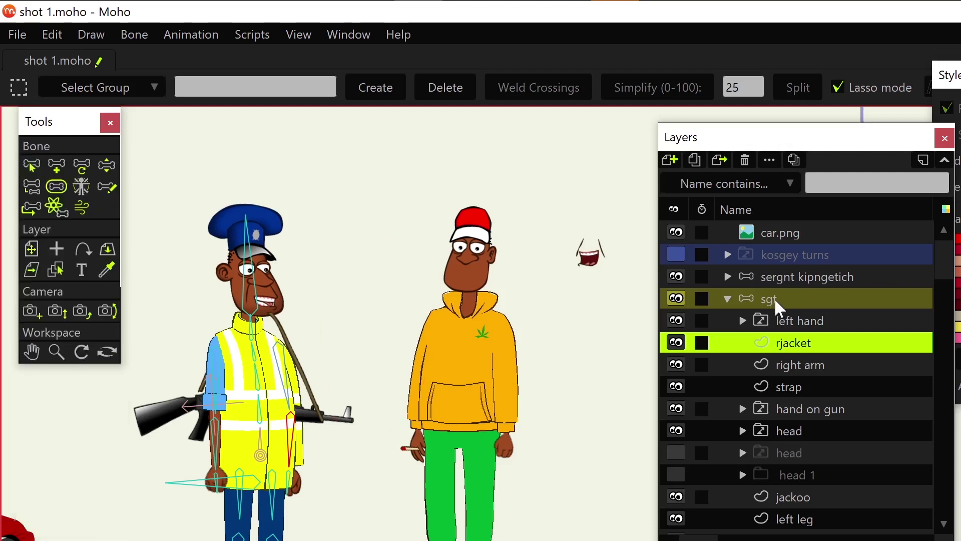
Step: Delete the sgt group, then rotate the sergnt kipngetich arm bones down along the body
click(747, 159)
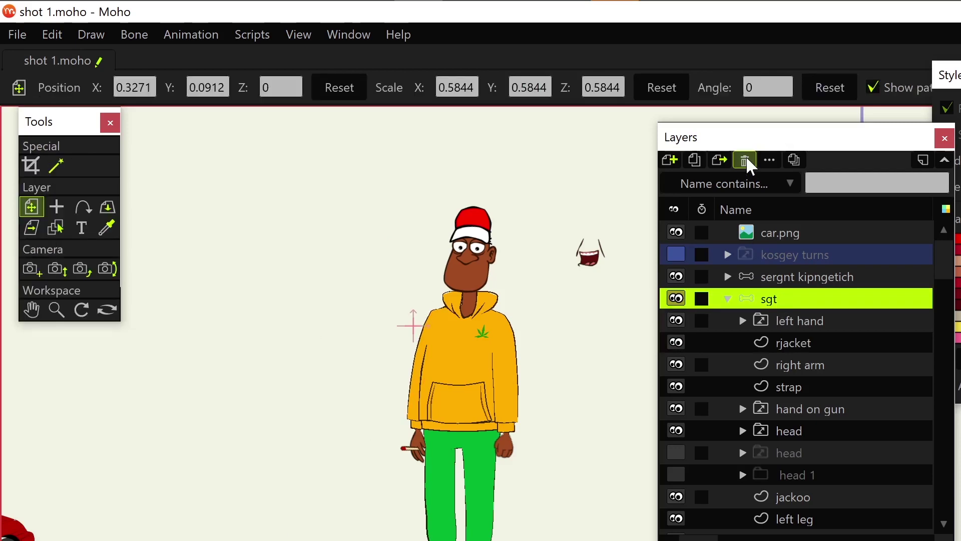
click(788, 278)
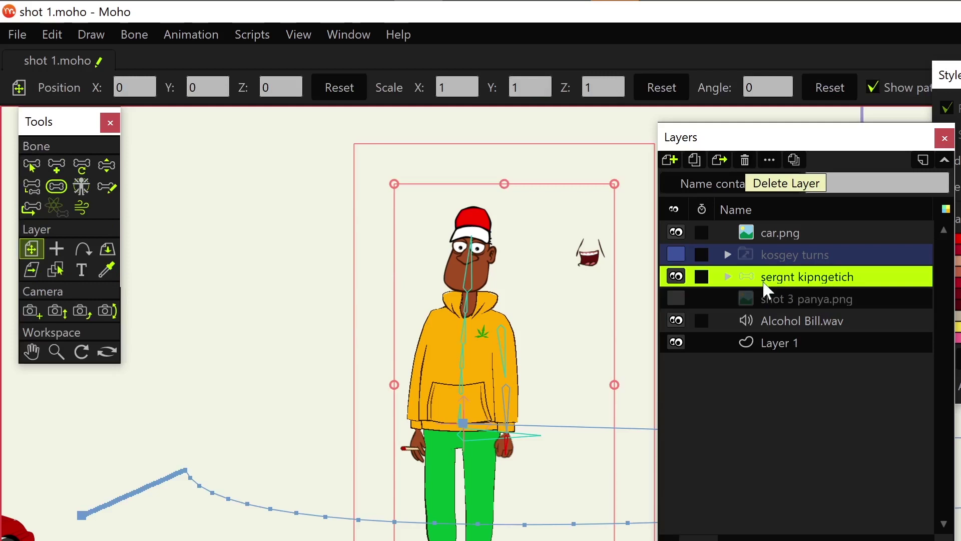
scroll(550, 393, up, 2)
scroll(548, 395, up, 2)
scroll(474, 378, up, 2)
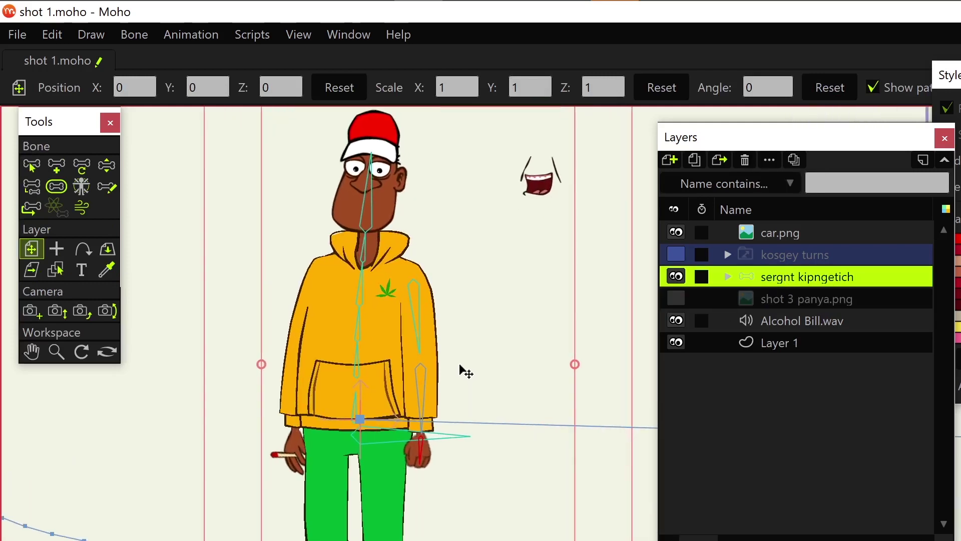
scroll(461, 368, up, 2)
scroll(423, 387, down, 2)
key(t)
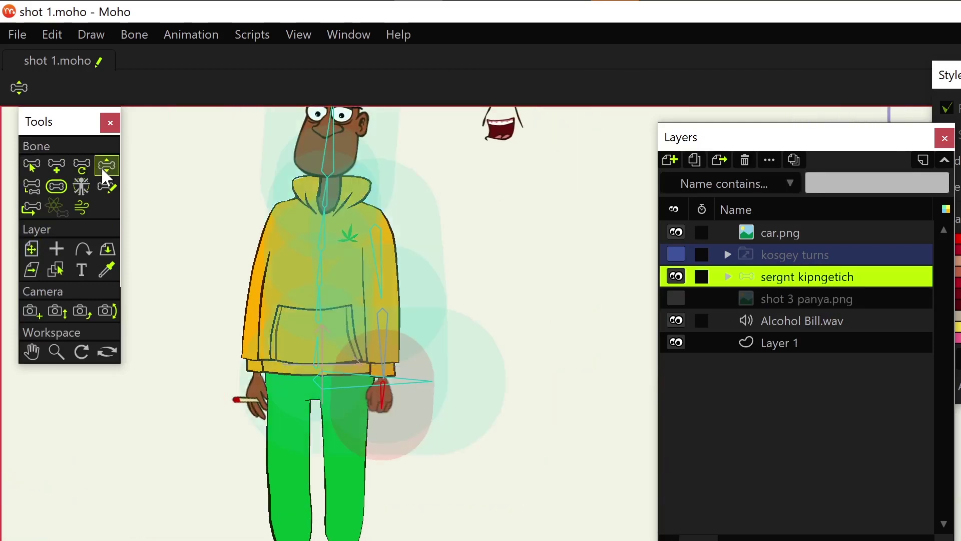
click(380, 275)
drag(380, 275, 382, 292)
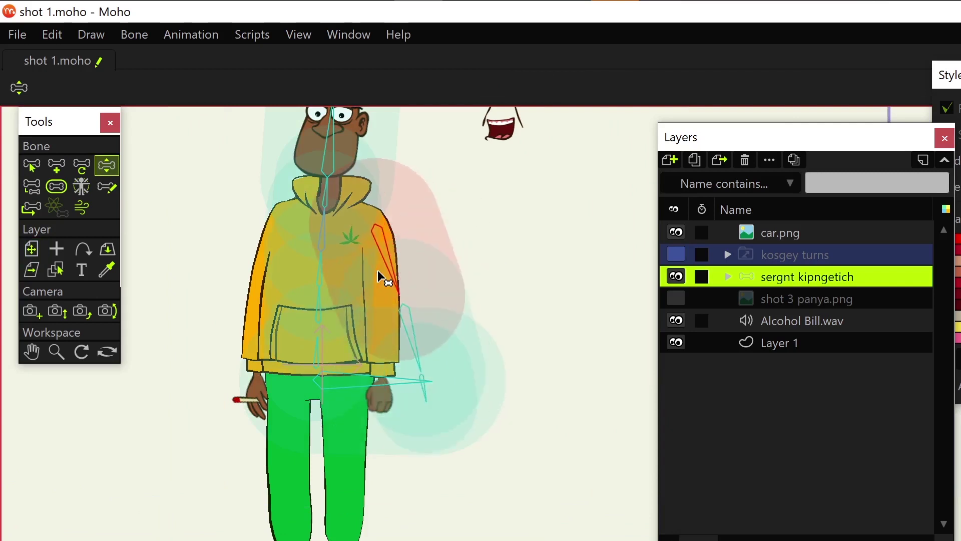
click(317, 303)
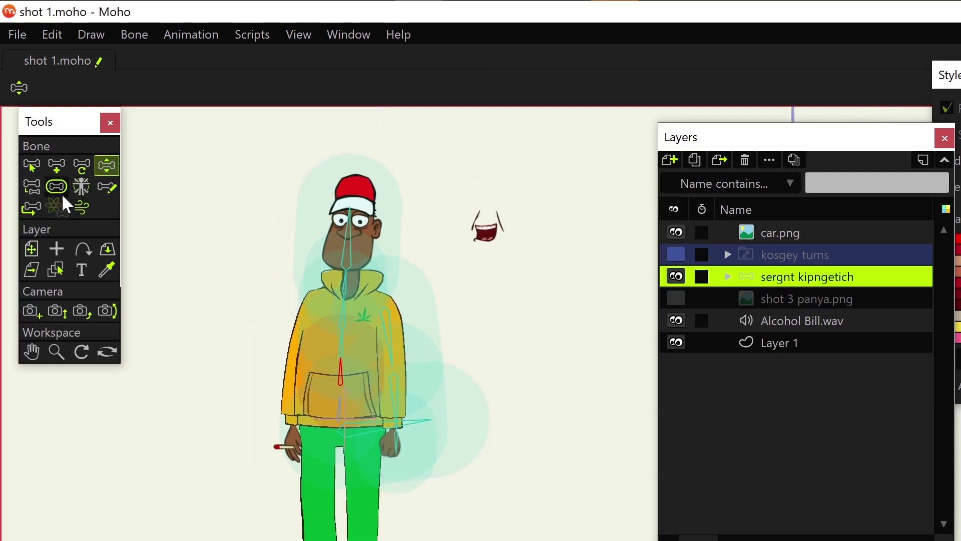
Step: Select all sergnt kipngetich bones and lower their strength to 0.1641
click(31, 166)
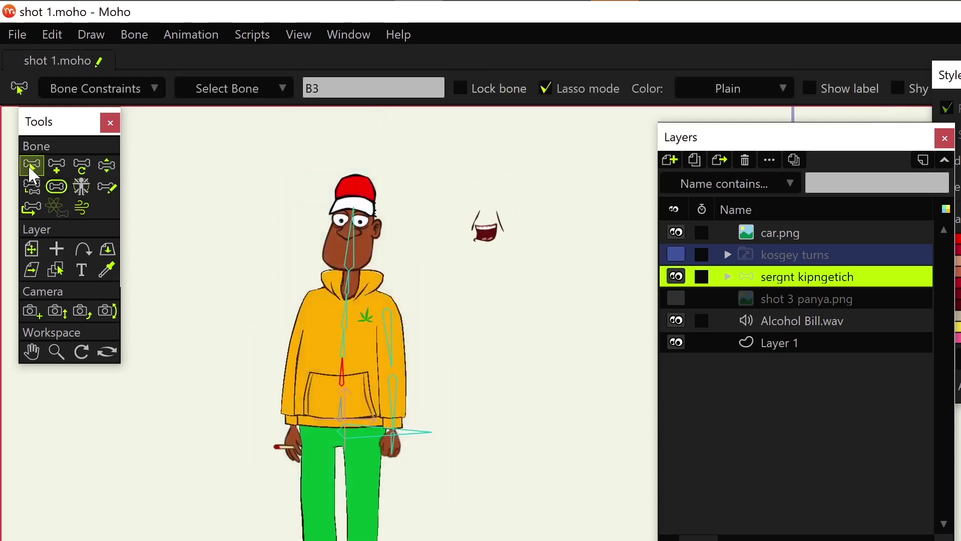
key(ctrl+a)
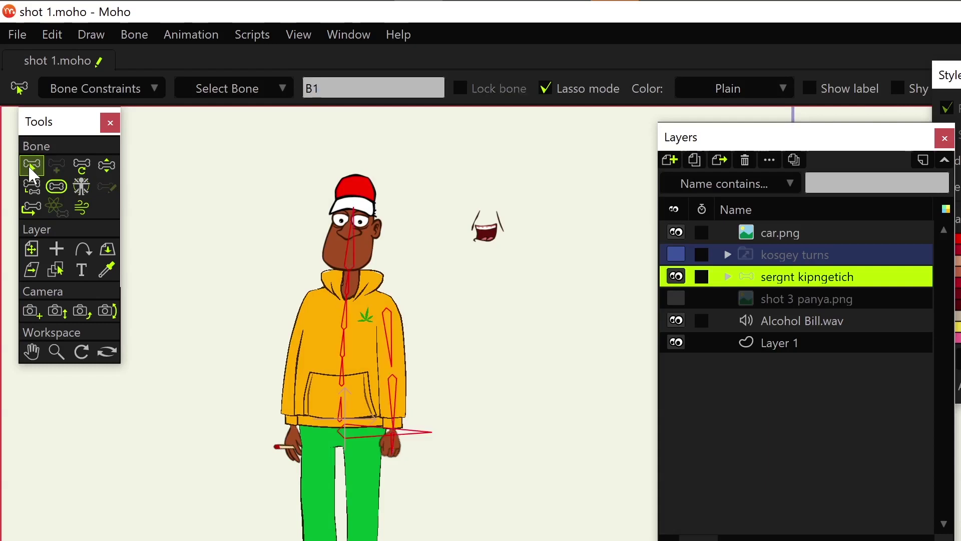
click(56, 187)
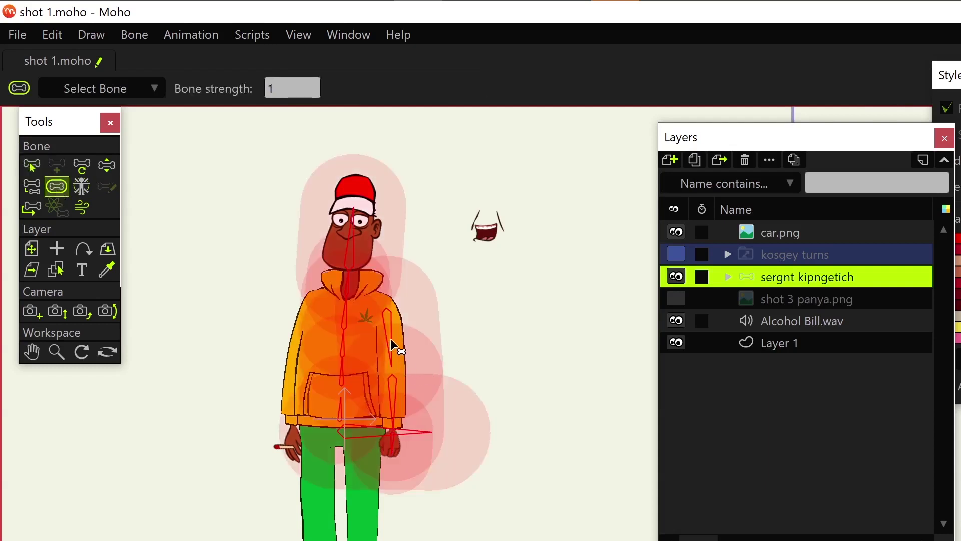
drag(396, 348, 394, 347)
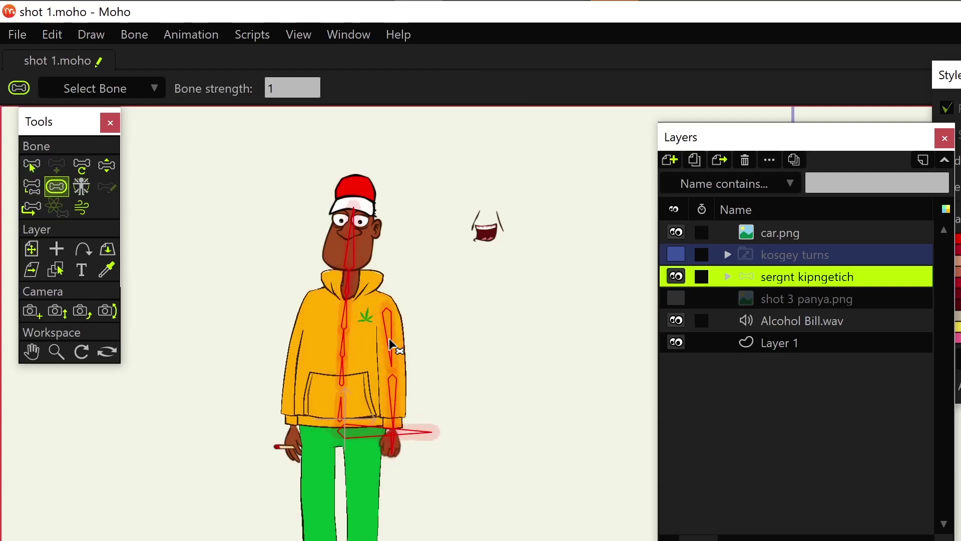
drag(396, 348, 396, 347)
scroll(423, 403, up, 2)
scroll(425, 403, up, 2)
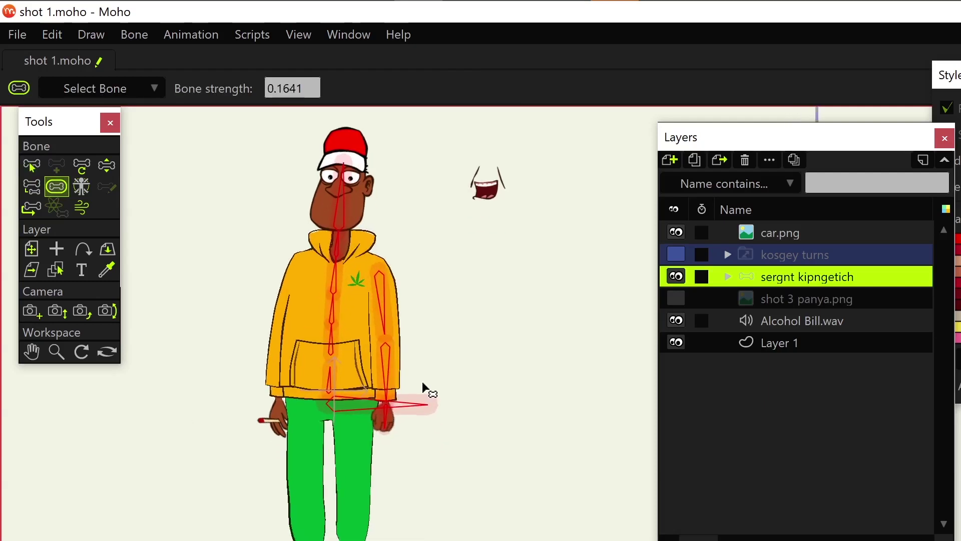
drag(446, 365, 441, 421)
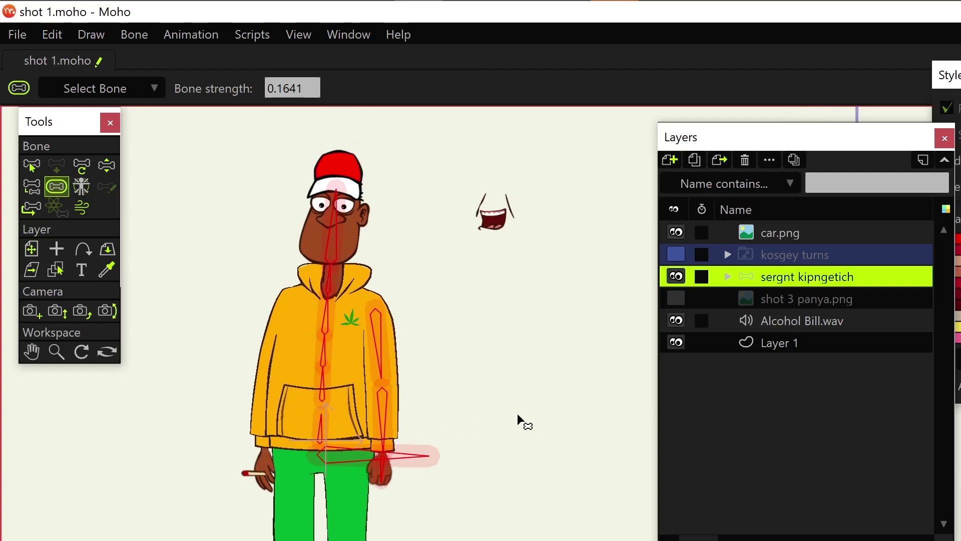
drag(524, 423, 461, 411)
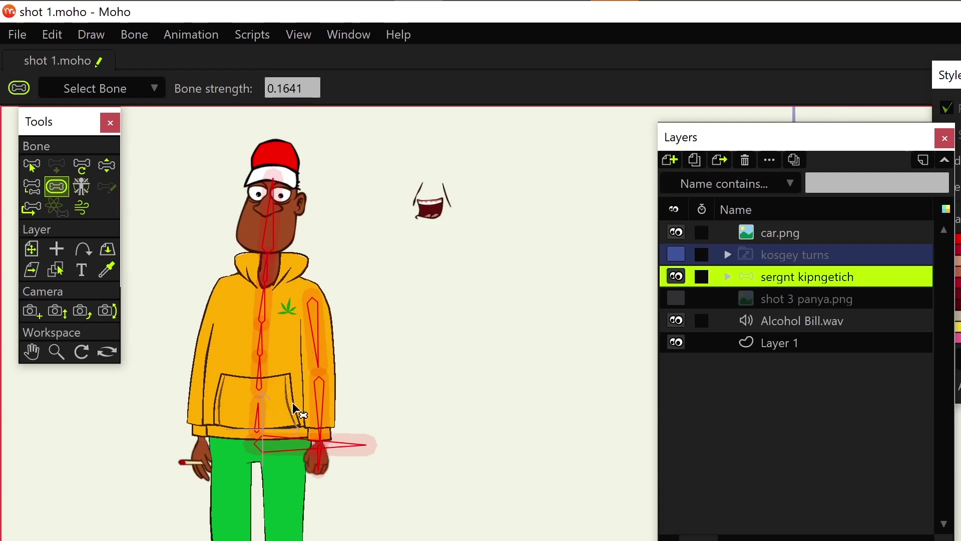
drag(296, 411, 339, 340)
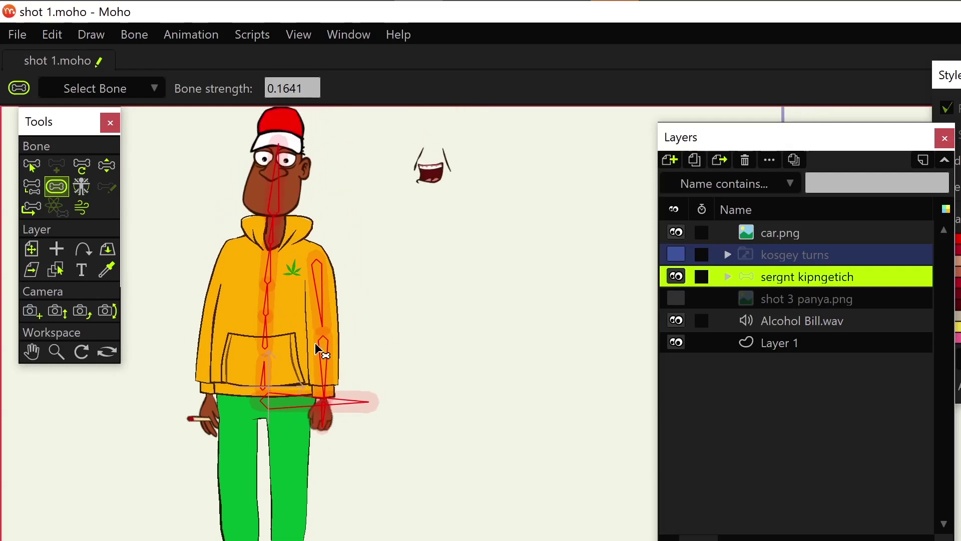
scroll(322, 352, down, 1)
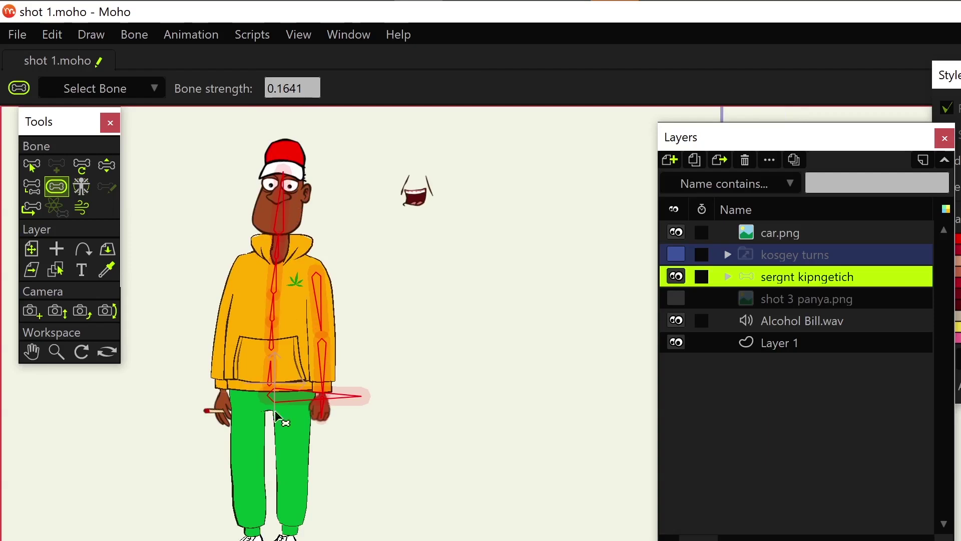
scroll(290, 519, up, 1)
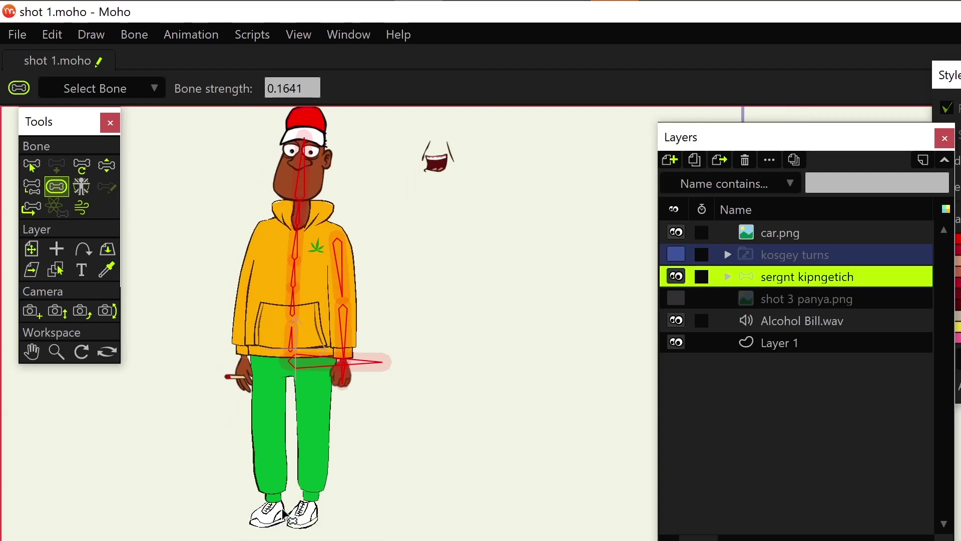
scroll(285, 515, up, 1)
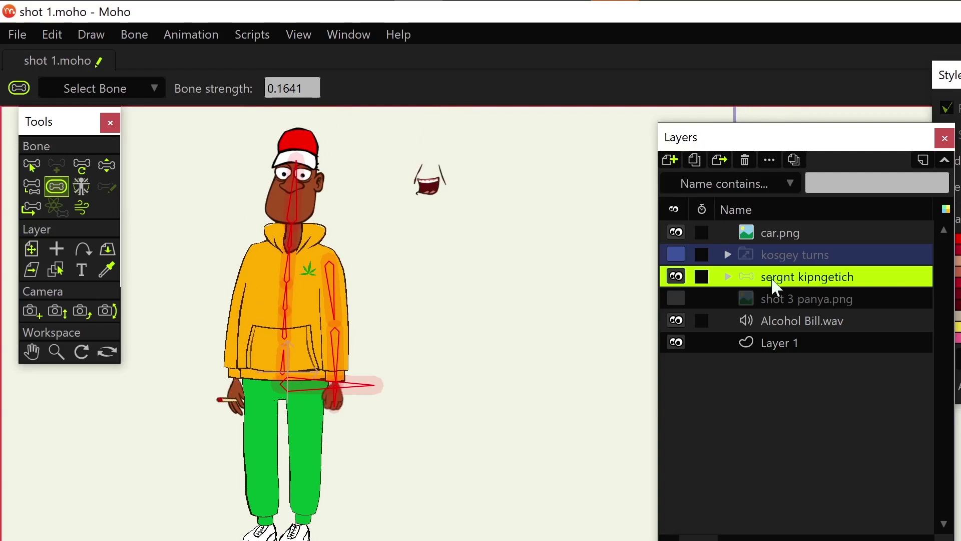
Step: Add a new vector layer named kofia from Layer 1
click(775, 349)
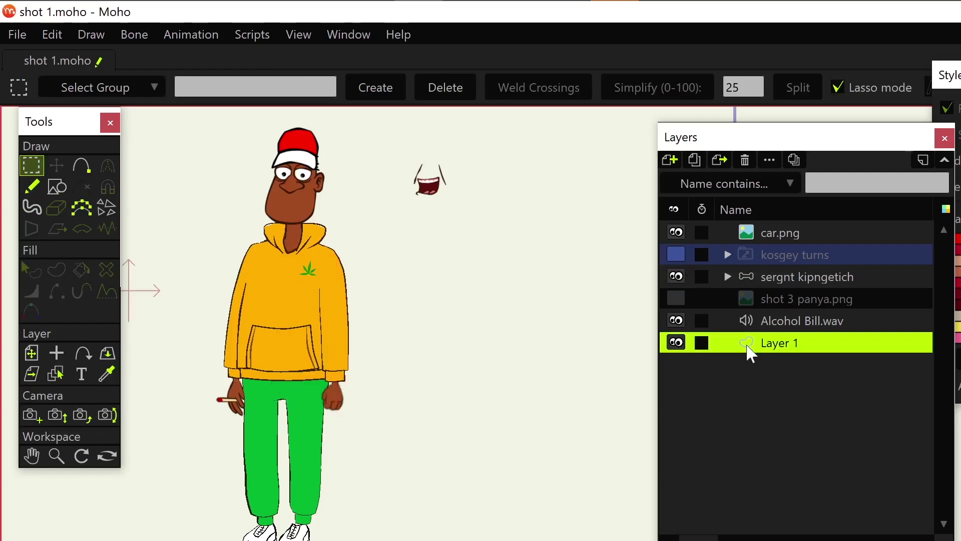
click(670, 161)
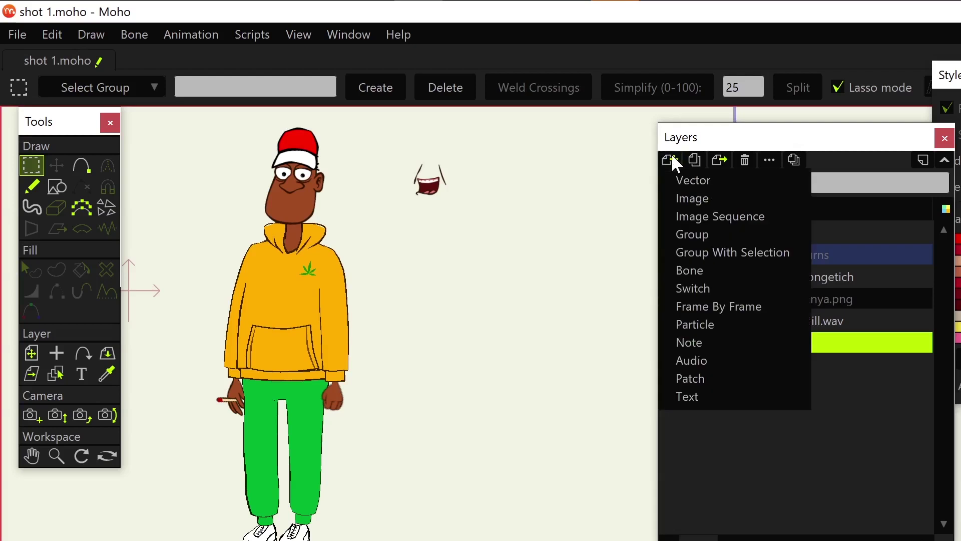
click(700, 183)
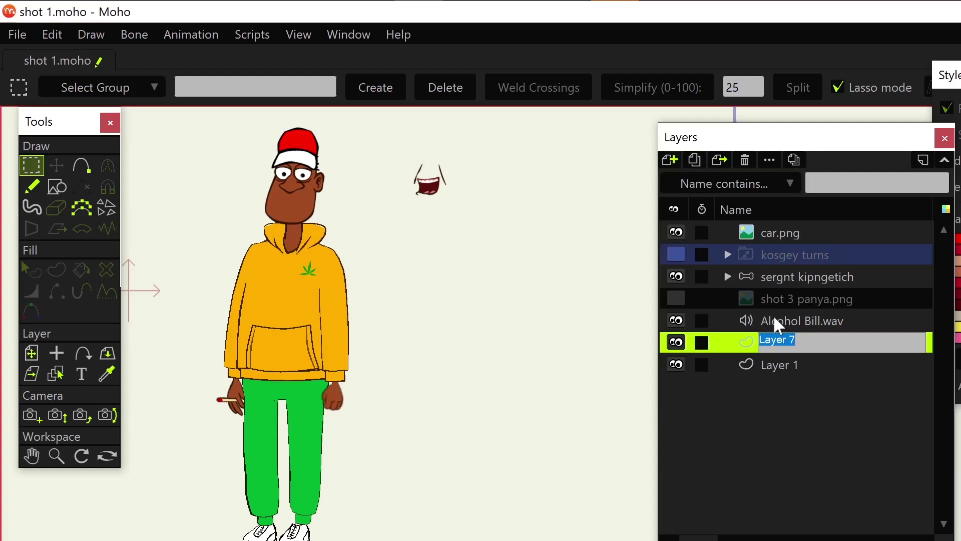
text(e)
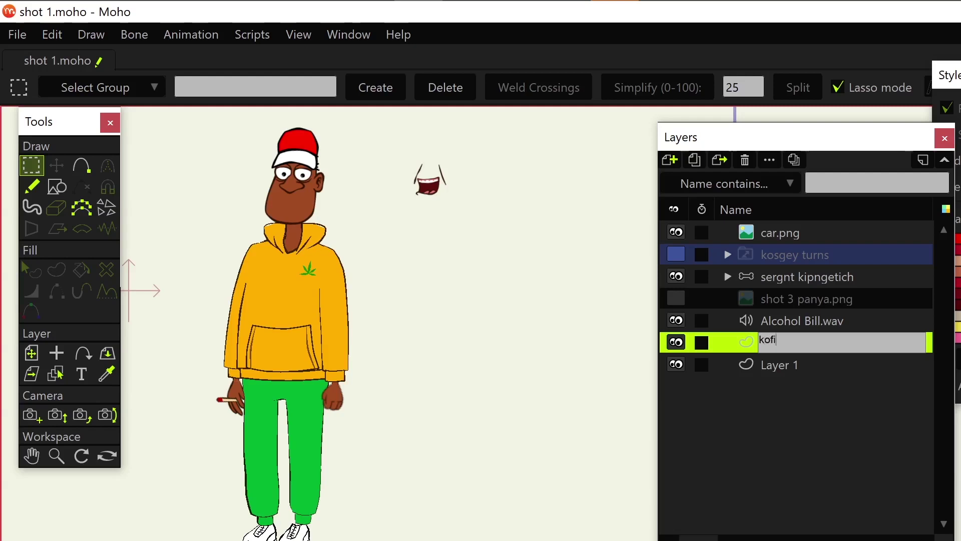
key(Return)
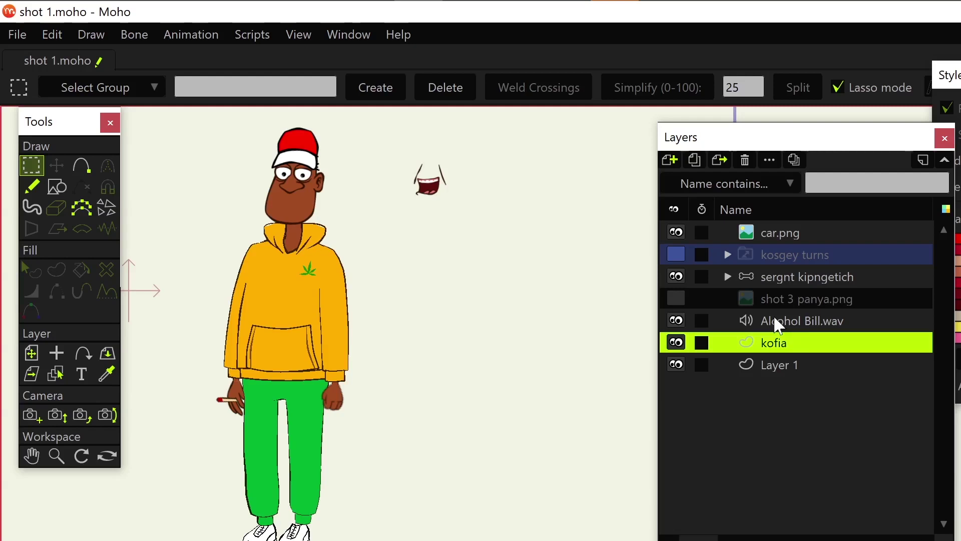
click(676, 343)
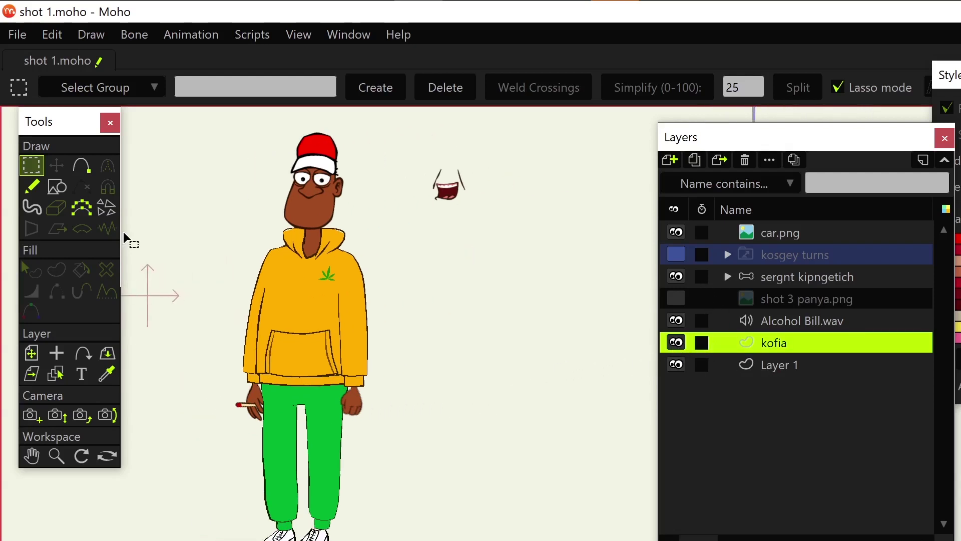
Step: Draw a yellow rectangle beside the character and select its bottom-left corner points
click(58, 187)
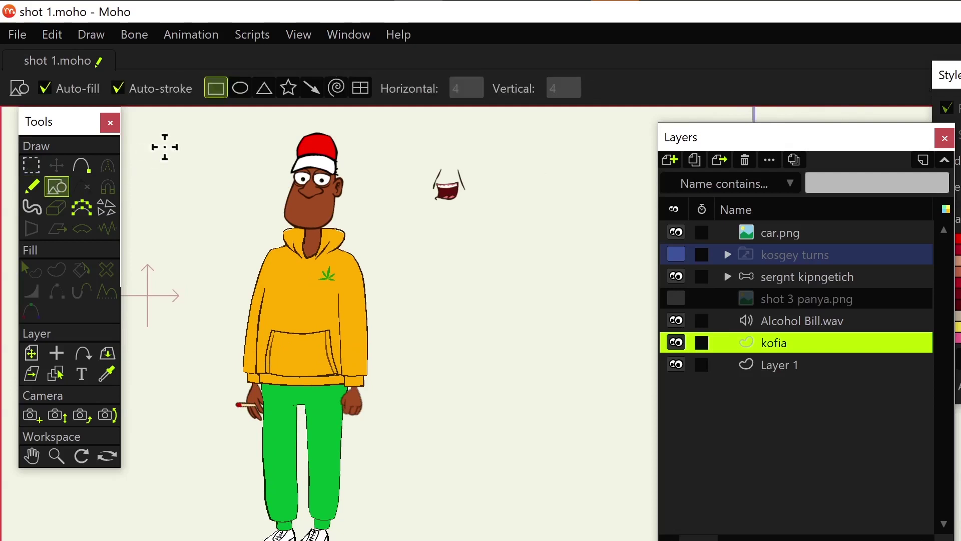
drag(421, 359, 517, 295)
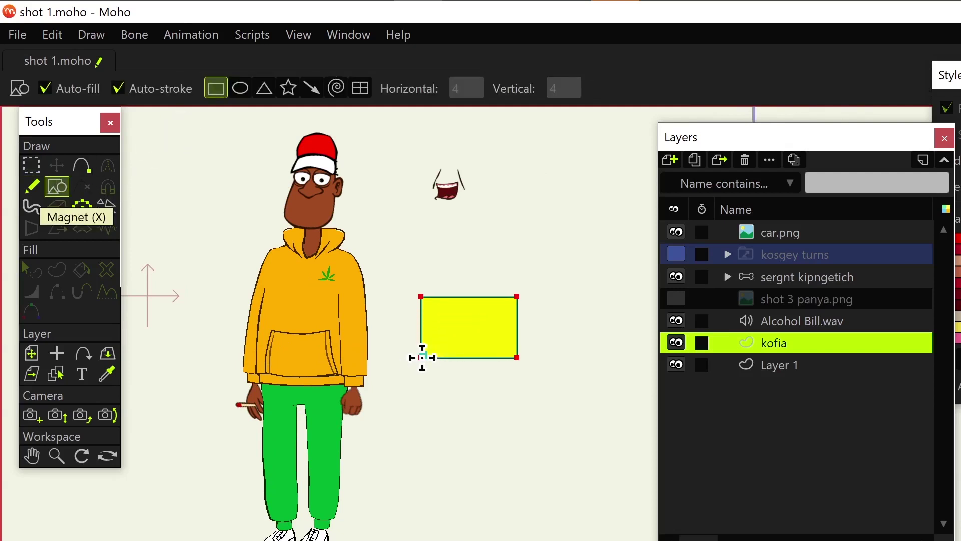
key(g)
scroll(432, 380, up, 2)
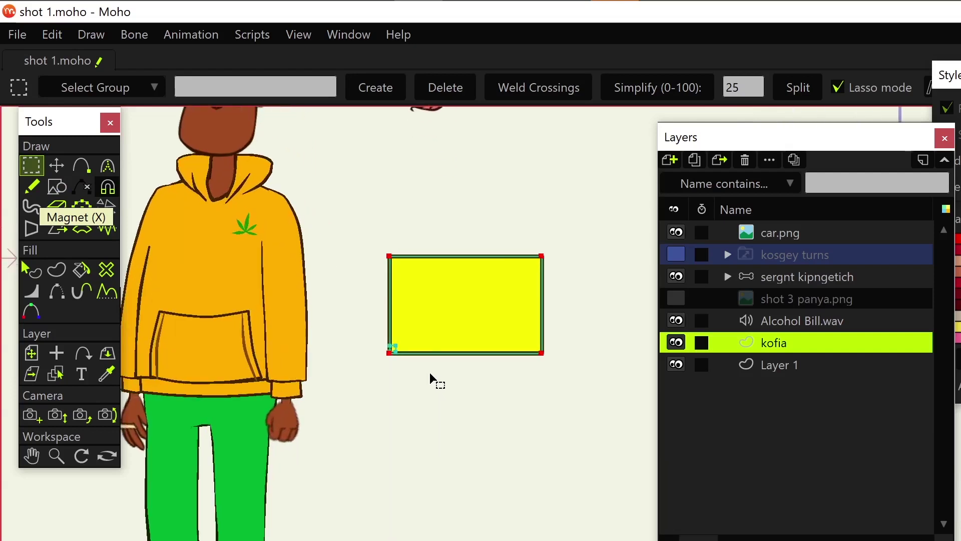
scroll(417, 353, up, 1)
scroll(416, 353, up, 1)
click(380, 346)
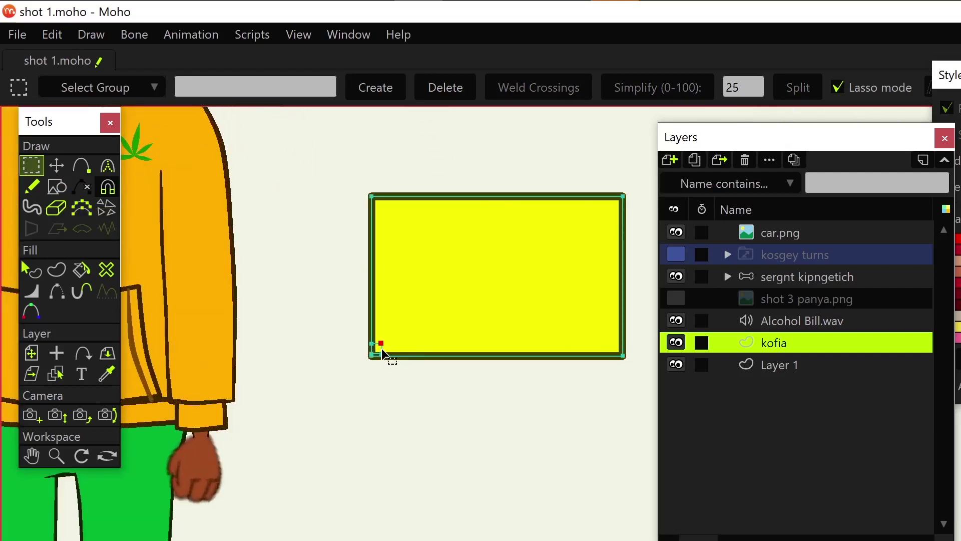
drag(377, 360, 385, 356)
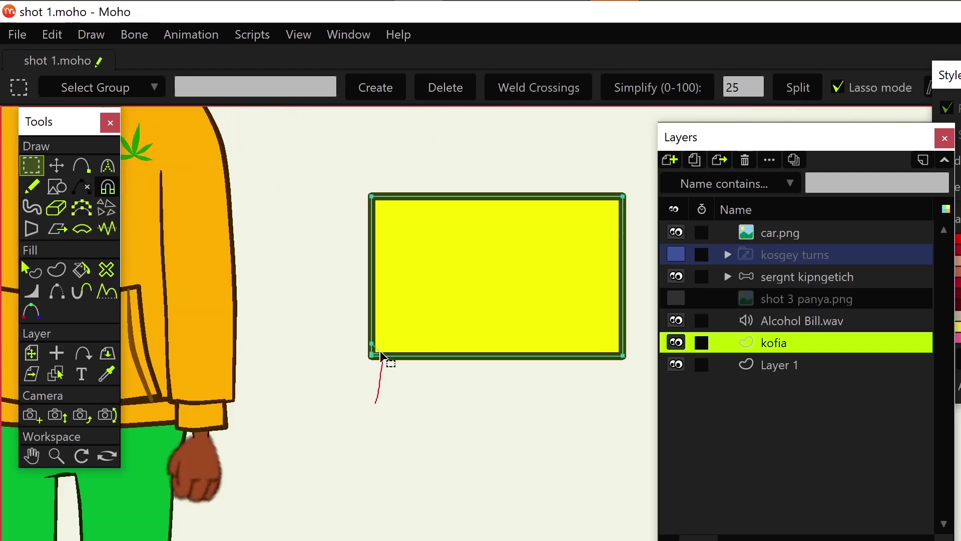
click(375, 352)
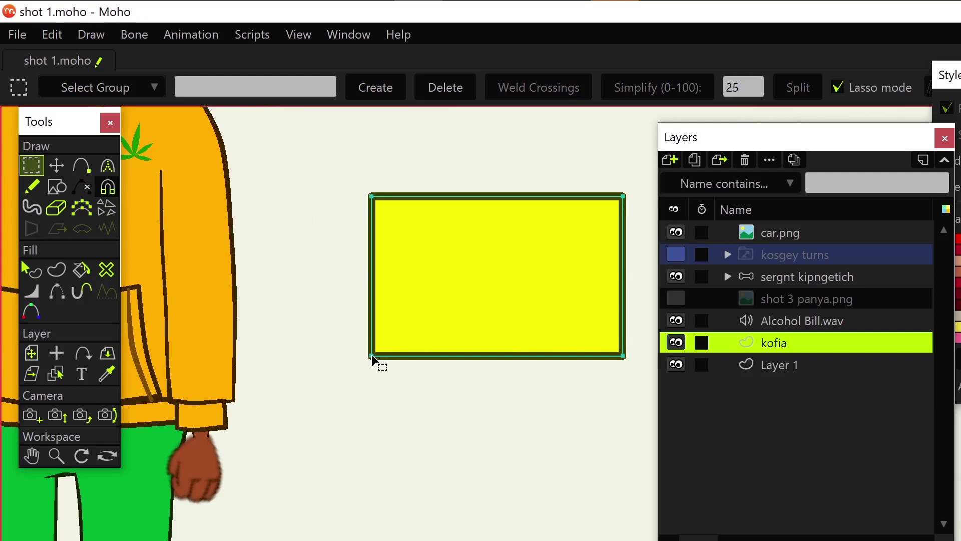
scroll(412, 379, down, 1)
scroll(455, 396, up, 1)
scroll(506, 356, down, 1)
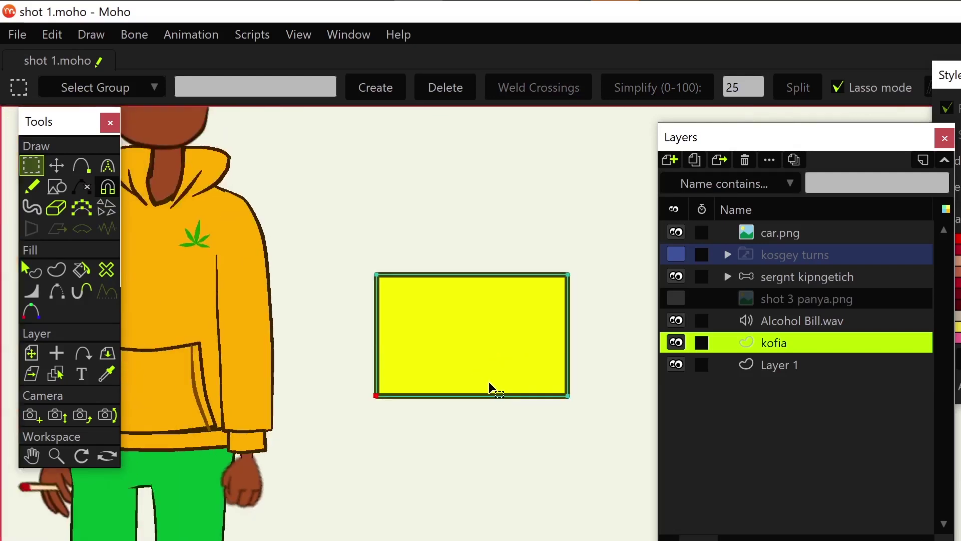
scroll(488, 388, down, 2)
Step: Taper the rectangle by pulling its top corners inward and narrowing the bottom
key(t)
drag(421, 318, 430, 328)
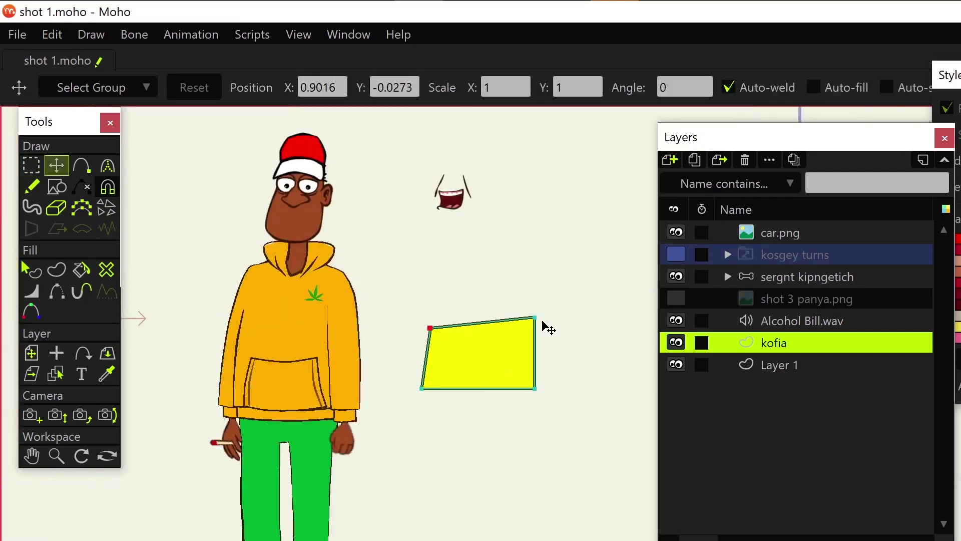
drag(535, 318, 505, 346)
drag(535, 389, 502, 386)
drag(421, 388, 430, 388)
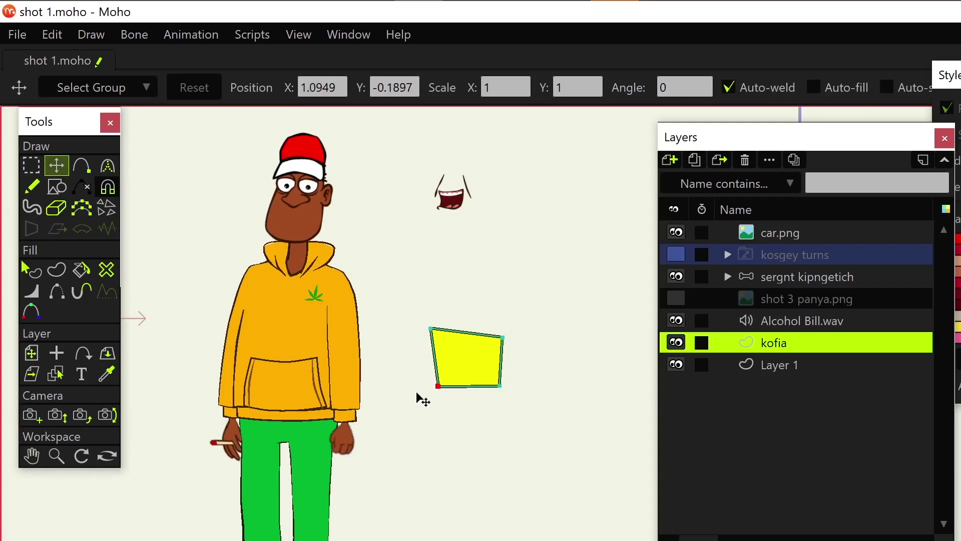
Step: Add new points on the shape's bottom, top, left and right edges
click(81, 166)
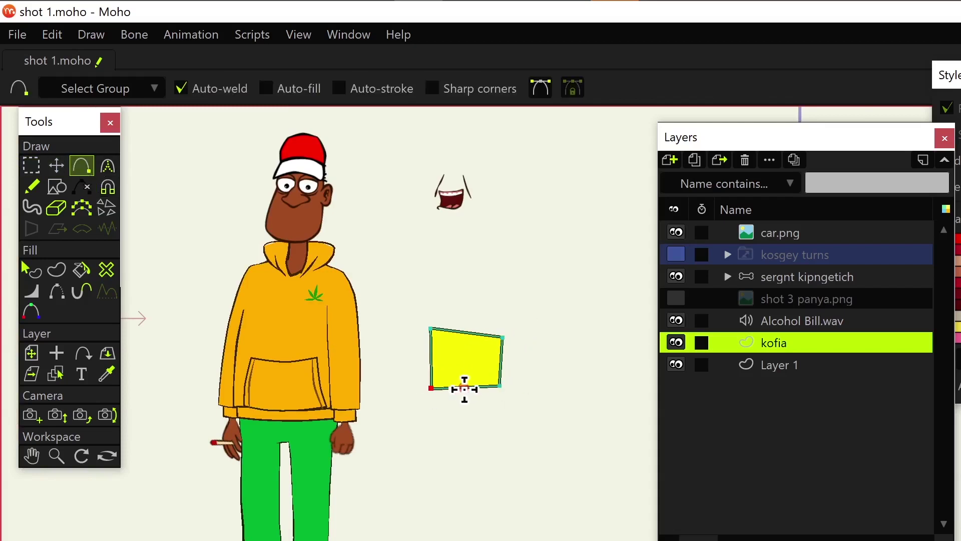
drag(462, 386, 483, 353)
scroll(504, 389, up, 1)
scroll(504, 390, up, 1)
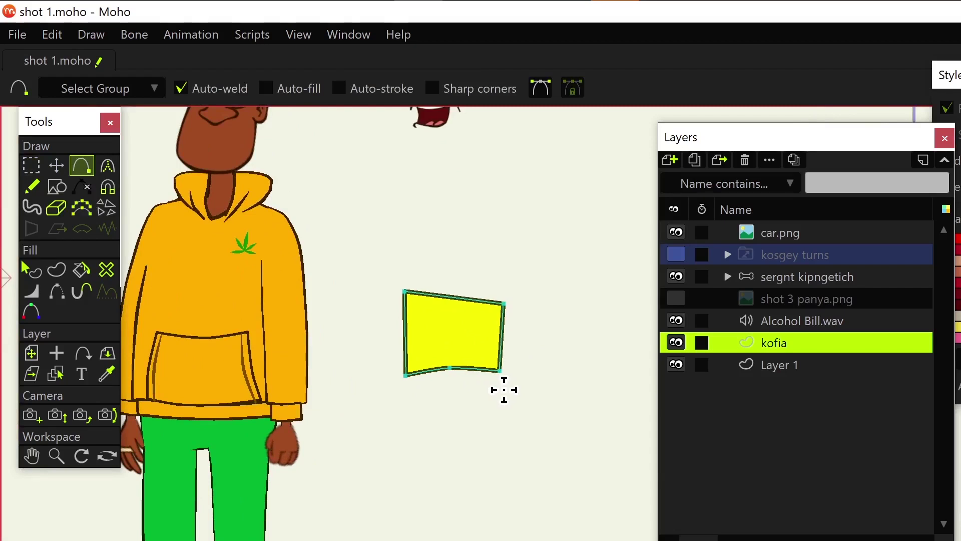
drag(472, 299, 472, 259)
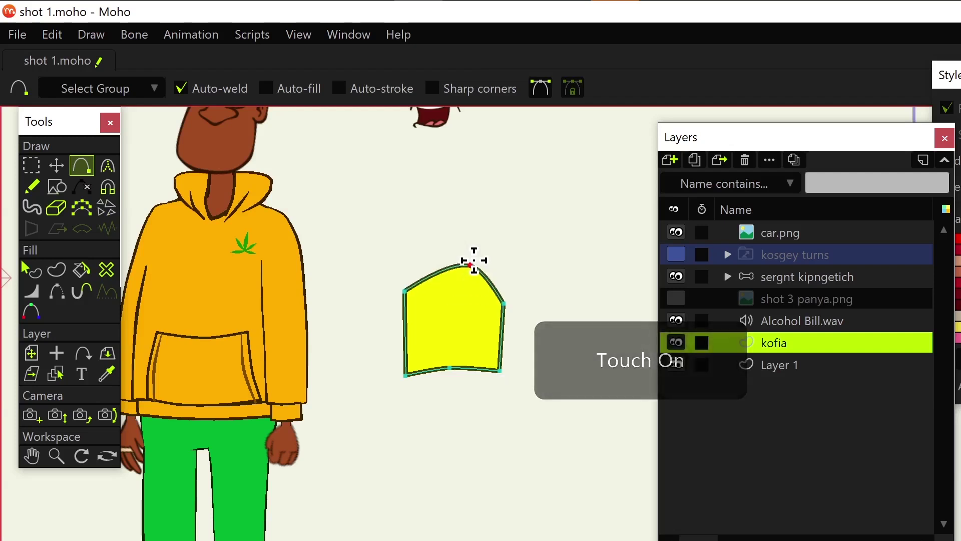
mouse_move(405, 329)
mouse_down()
mouse_move(435, 329)
mouse_move(389, 334)
mouse_up()
mouse_move(502, 335)
mouse_down()
mouse_move(521, 333)
mouse_move(500, 339)
mouse_up()
Step: Drag the points into a domed, rounded crown and select all its points
key(t)
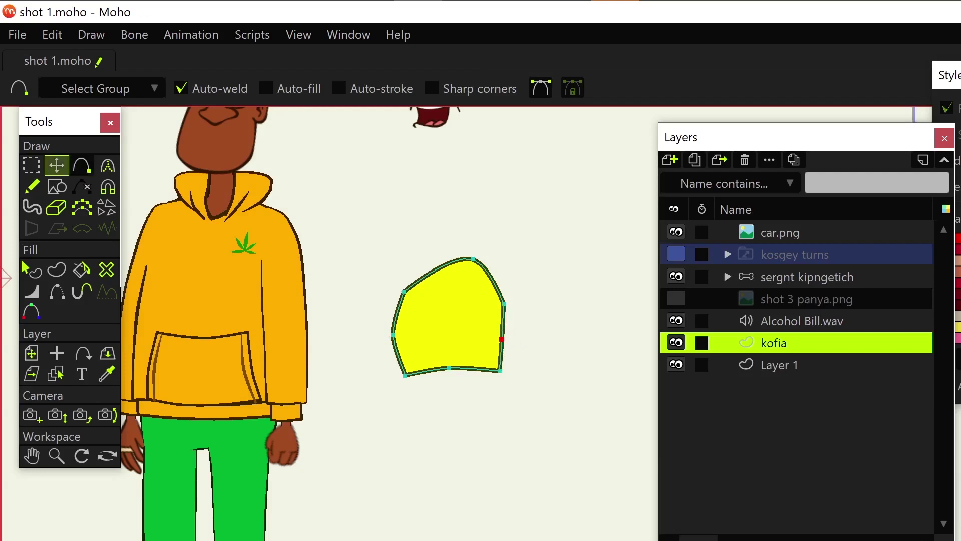
drag(412, 295, 414, 290)
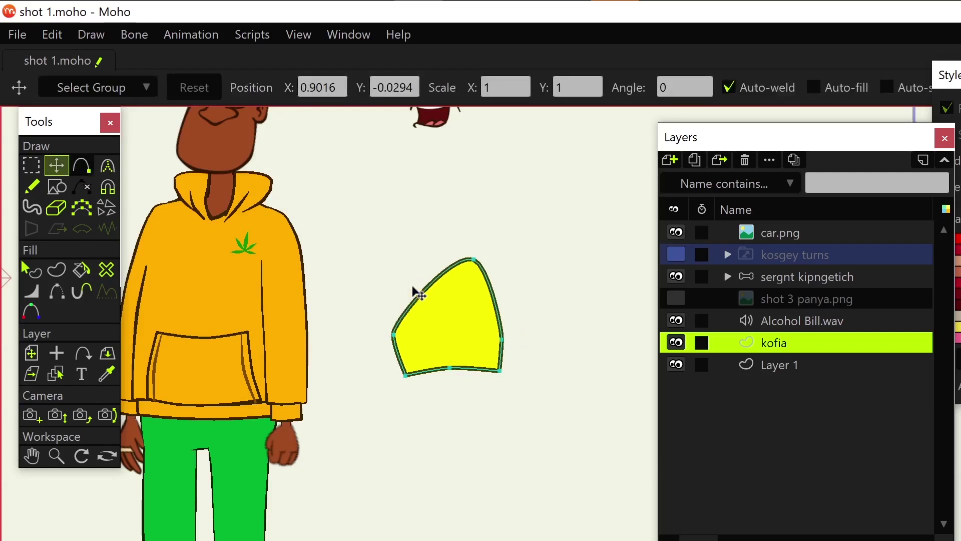
drag(396, 337, 485, 262)
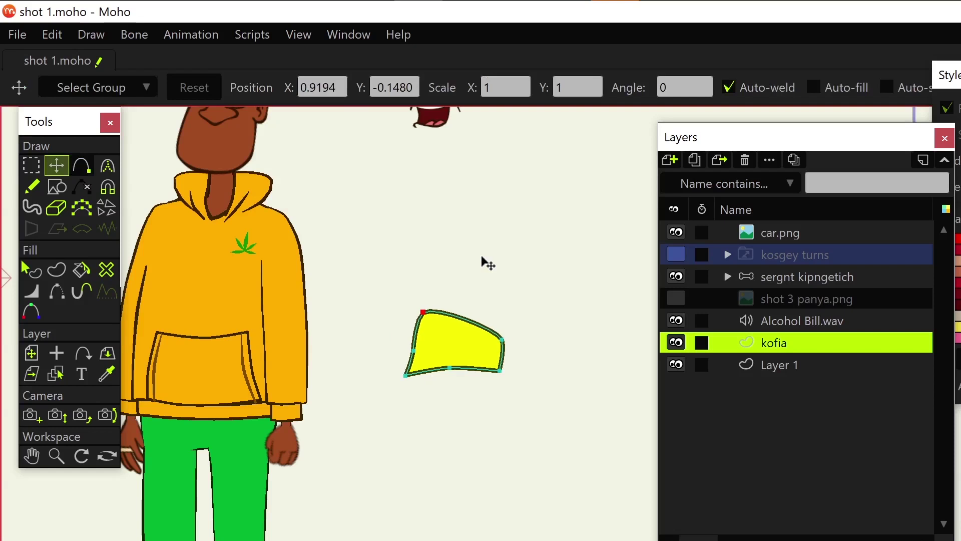
drag(406, 374, 410, 380)
mouse_move(502, 342)
mouse_down()
mouse_move(508, 379)
mouse_move(455, 379)
mouse_up()
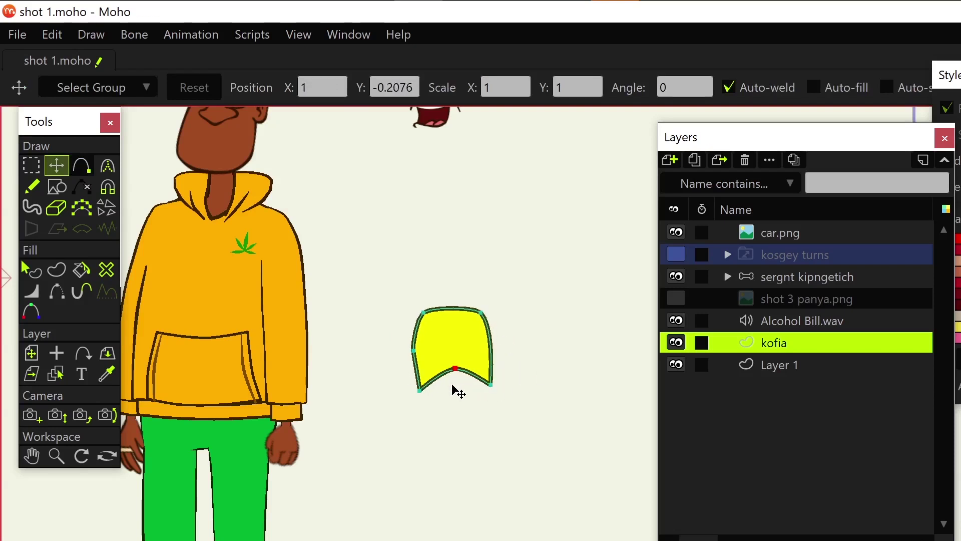
key(ctrl+a)
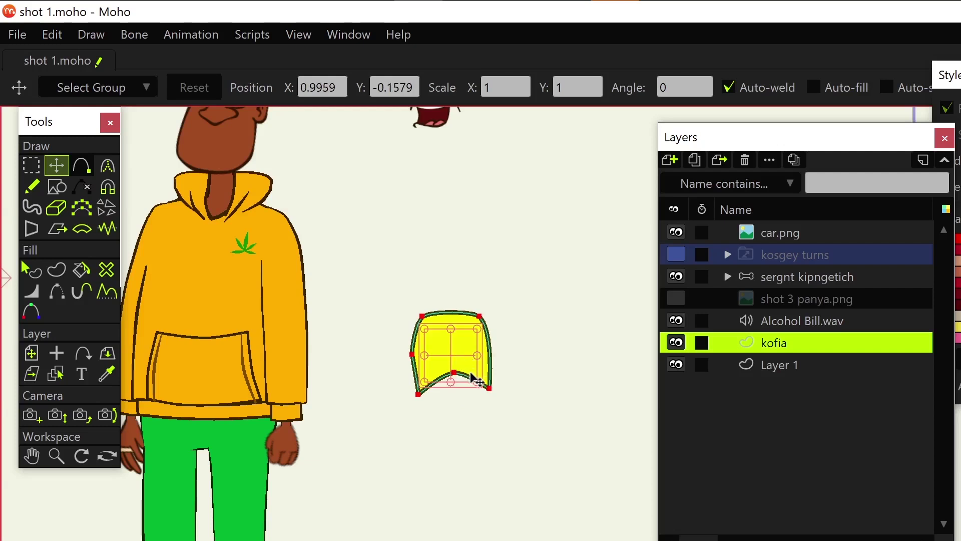
Step: Copy and paste the crown, then flip the copy upside down beneath it
key(ctrl+c)
key(ctrl+v)
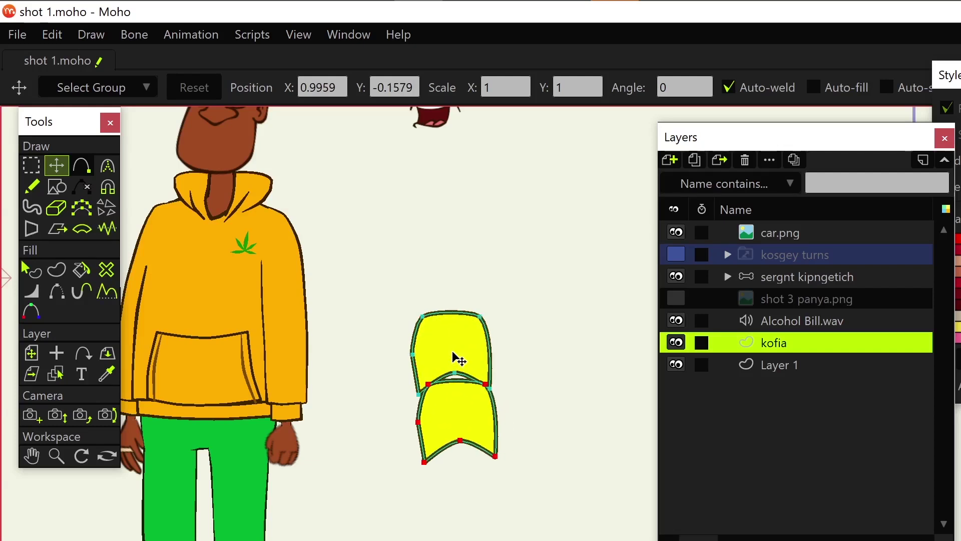
mouse_move(457, 359)
mouse_down()
mouse_move(466, 408)
mouse_move(458, 417)
mouse_up()
click(494, 427)
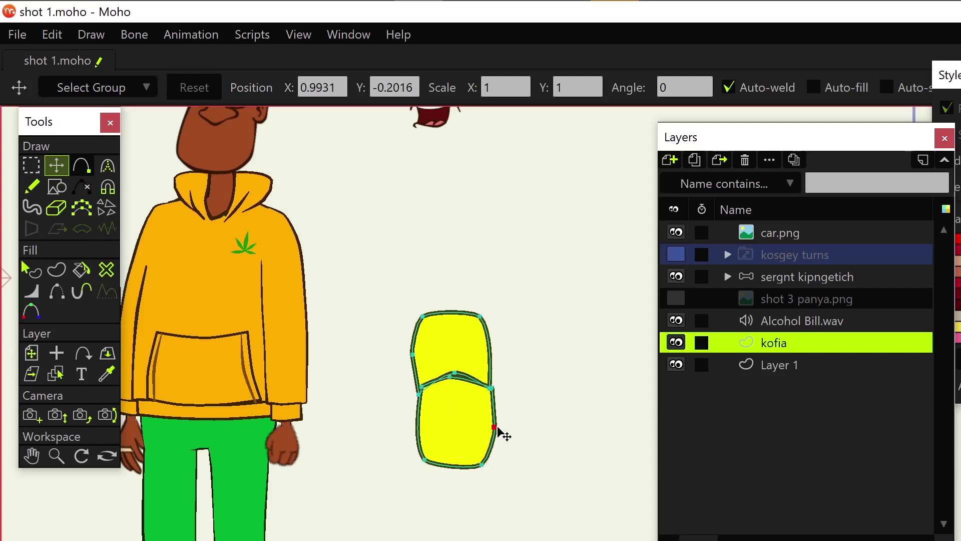
Step: Reshape the lower copy into a shorter, wider band under the curved seam
key(ctrl+z)
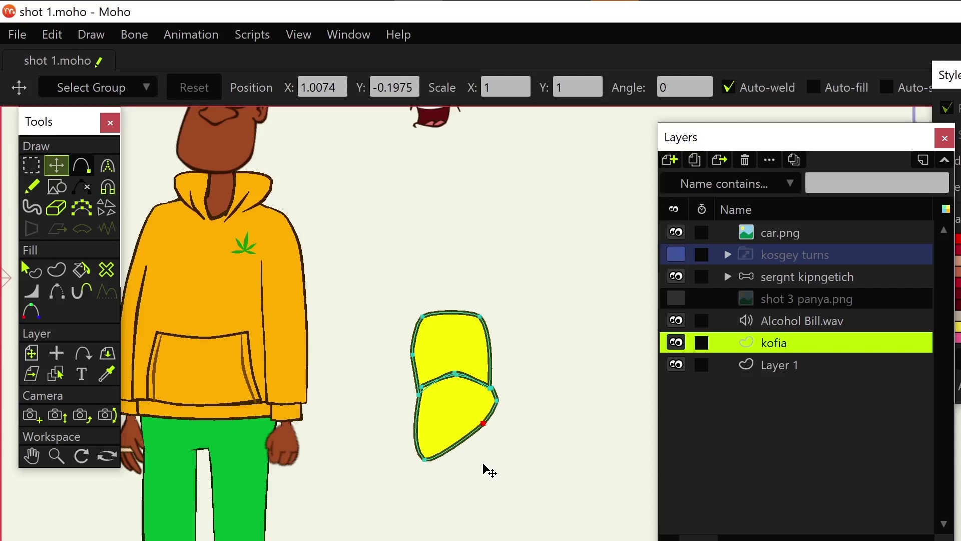
click(424, 461)
key(ctrl+z)
click(417, 393)
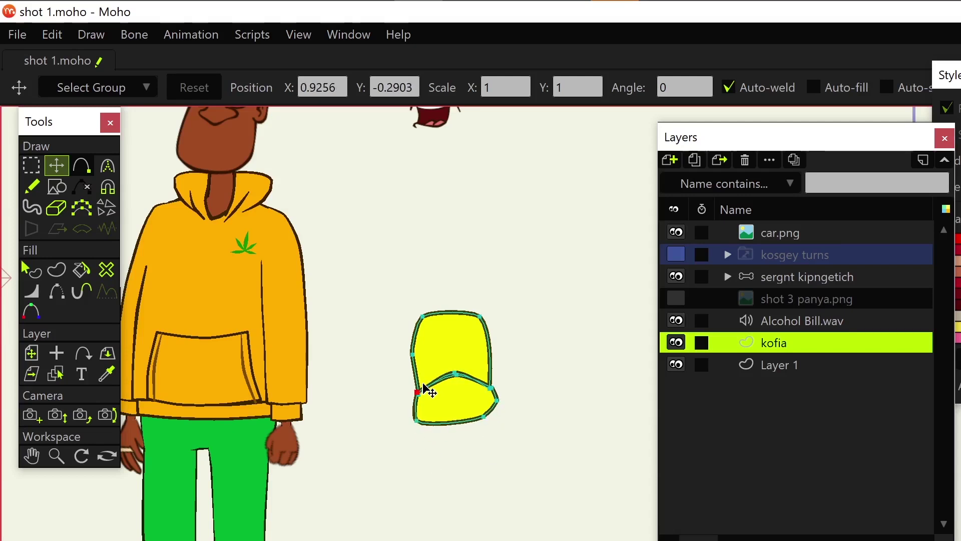
drag(455, 373, 454, 370)
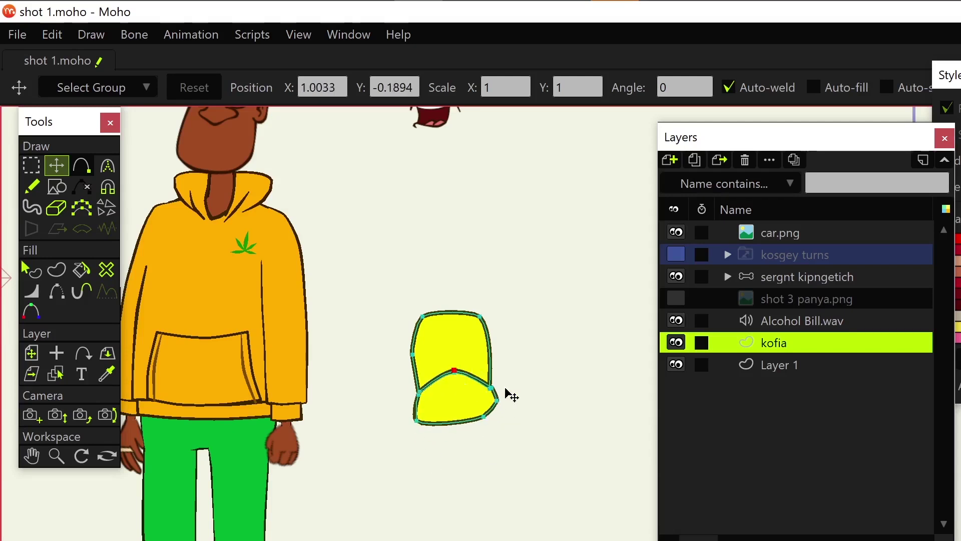
drag(498, 405, 483, 424)
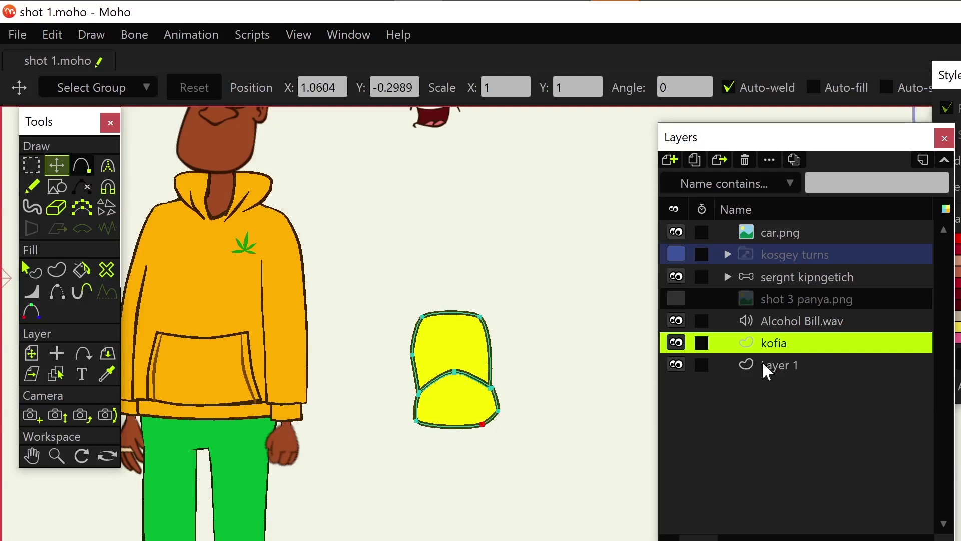
click(669, 161)
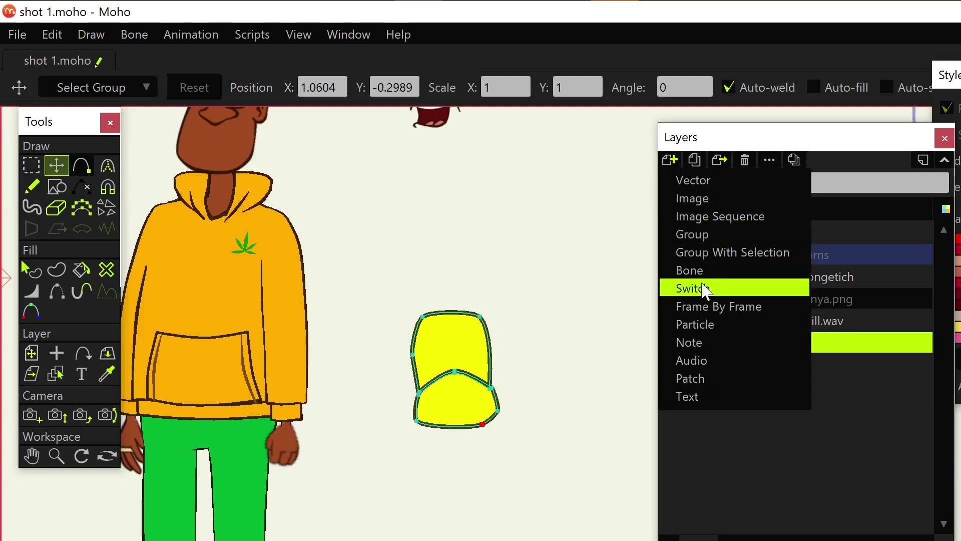
Step: Create a bone layer named 'kofia rig' and drag the kofia layer into it
key(Escape)
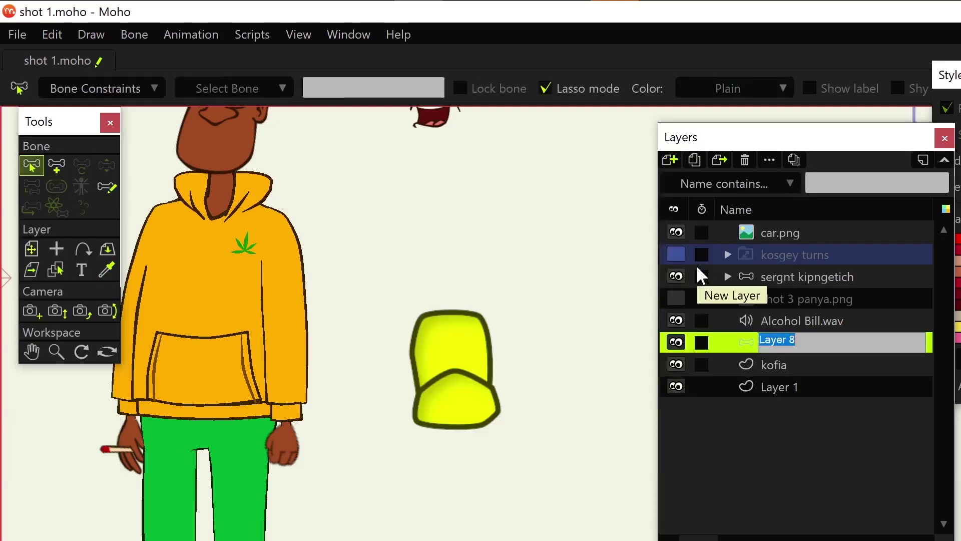
text(kofi)
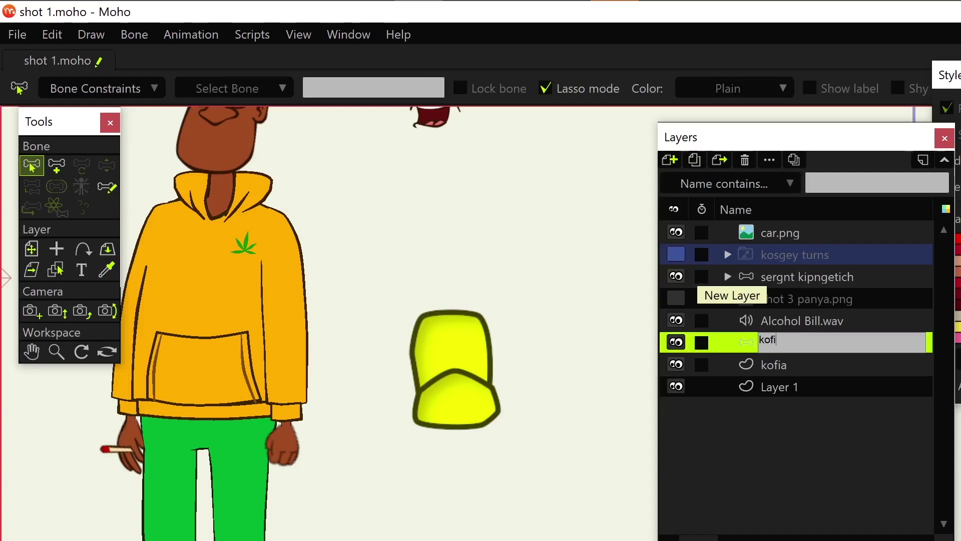
text(a rig)
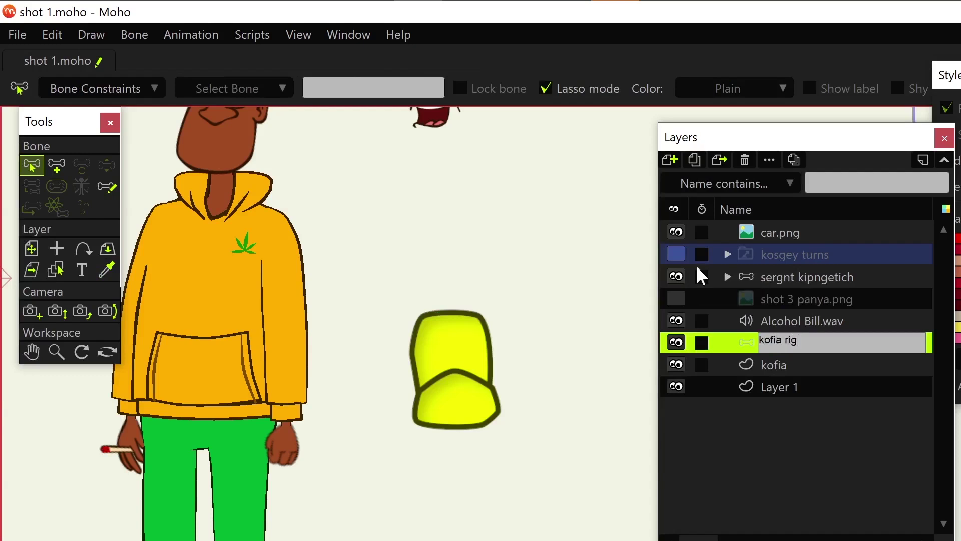
key(Return)
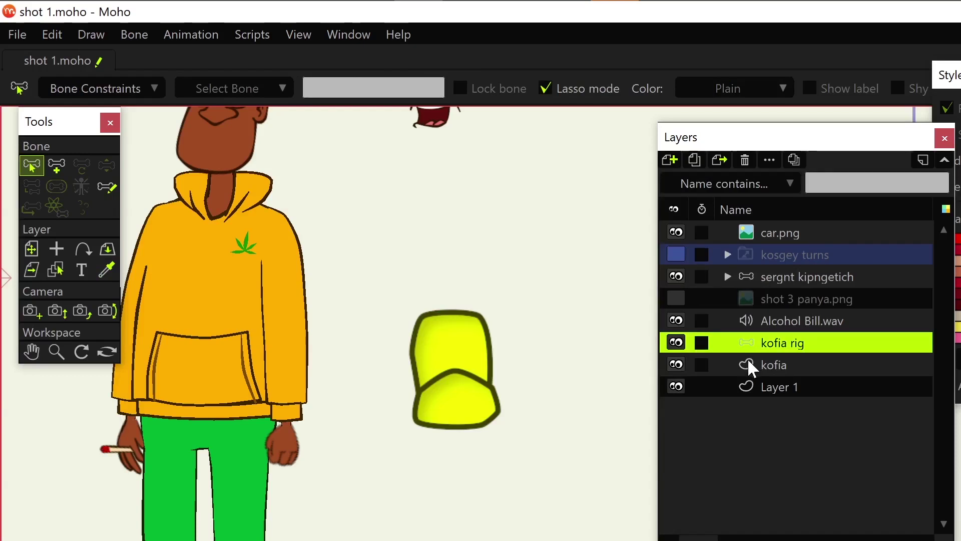
click(750, 366)
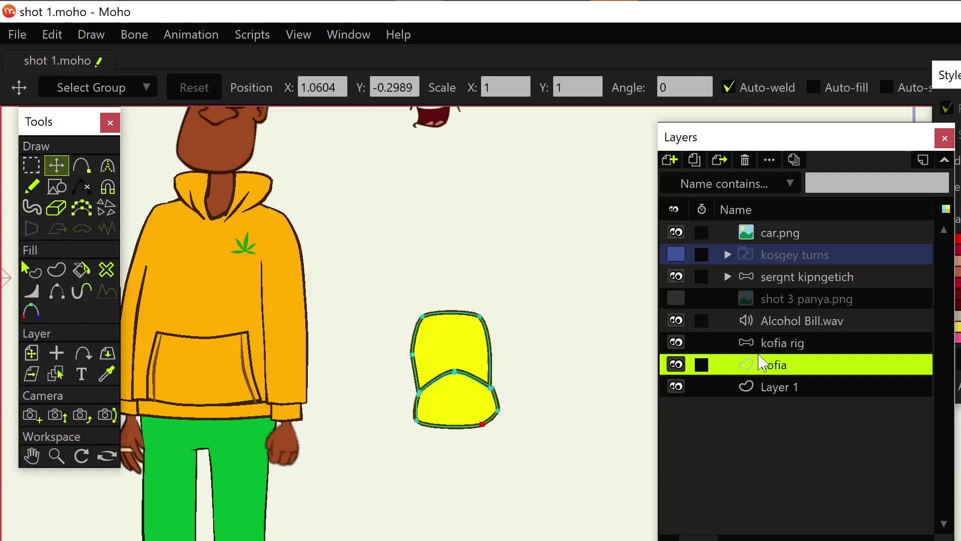
drag(760, 357, 761, 346)
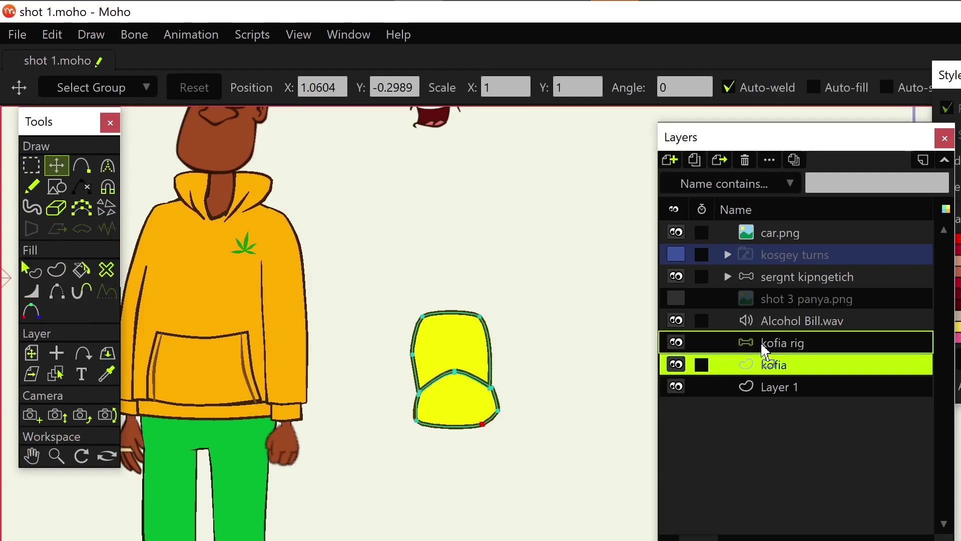
drag(763, 348, 765, 346)
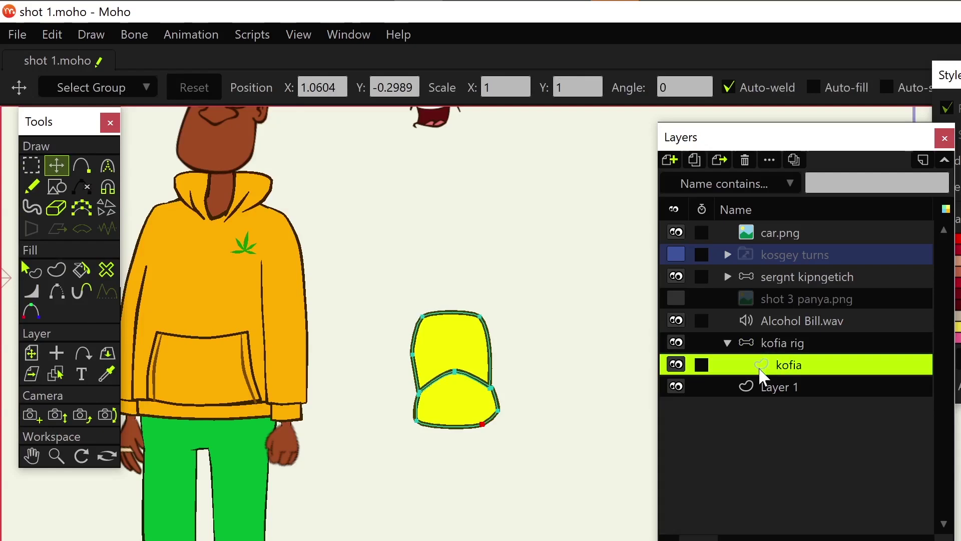
click(767, 343)
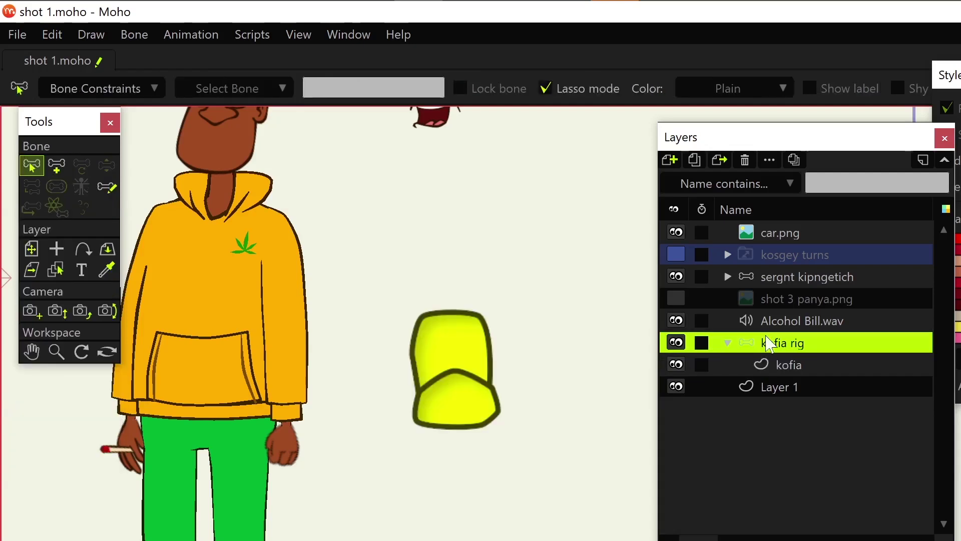
Step: Add an upright bone on the yellow hat, then select bones B1 and B2
click(58, 167)
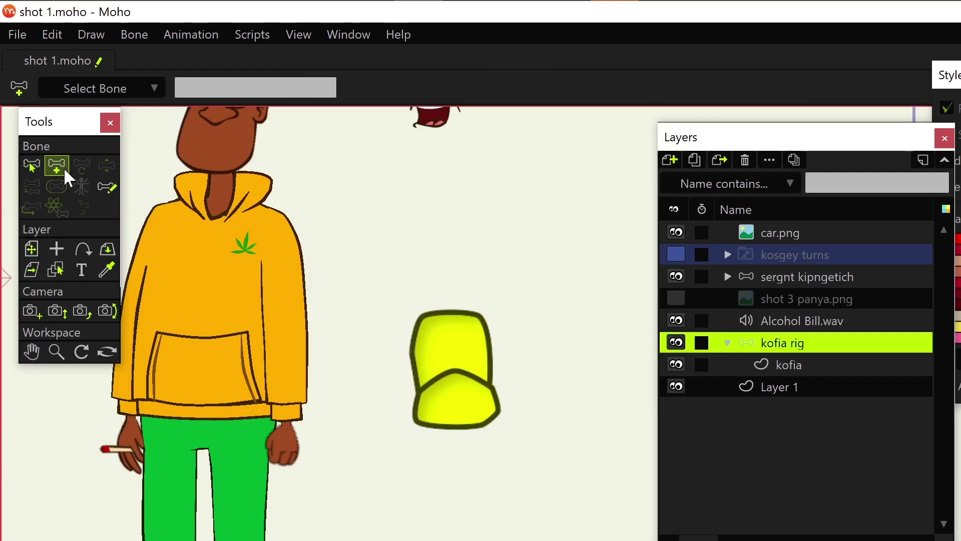
drag(467, 369, 459, 294)
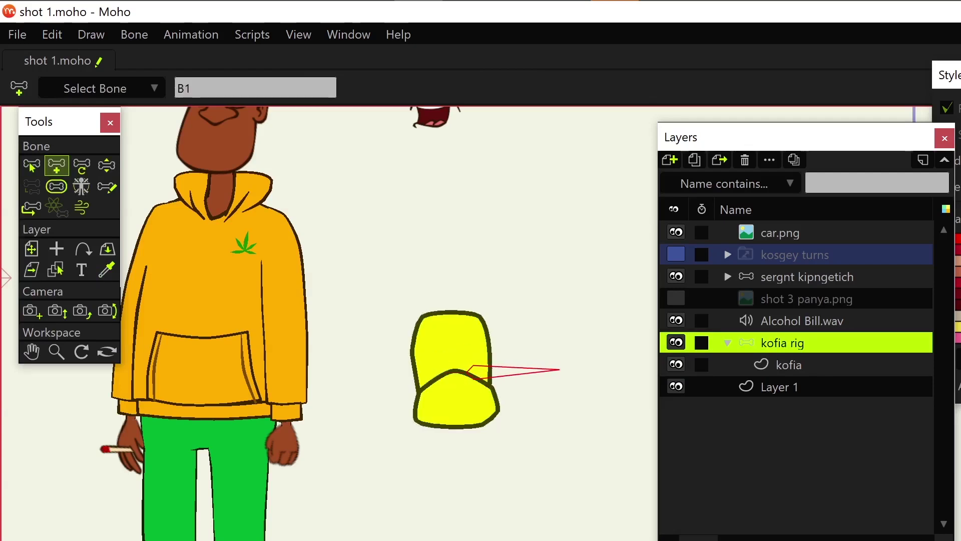
click(29, 162)
click(526, 369)
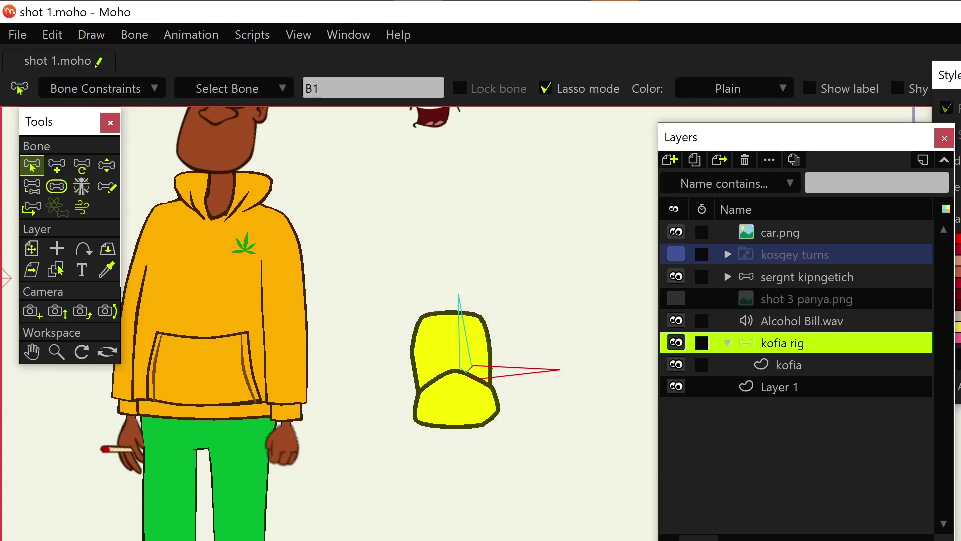
scroll(458, 368, up, 2)
scroll(458, 368, up, 2)
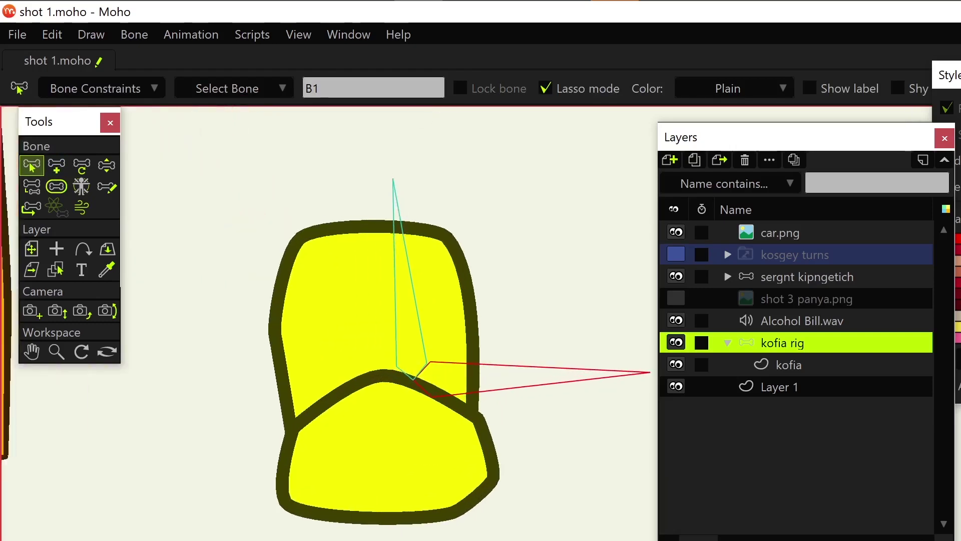
scroll(458, 367, down, 2)
scroll(458, 368, down, 2)
drag(459, 368, 387, 356)
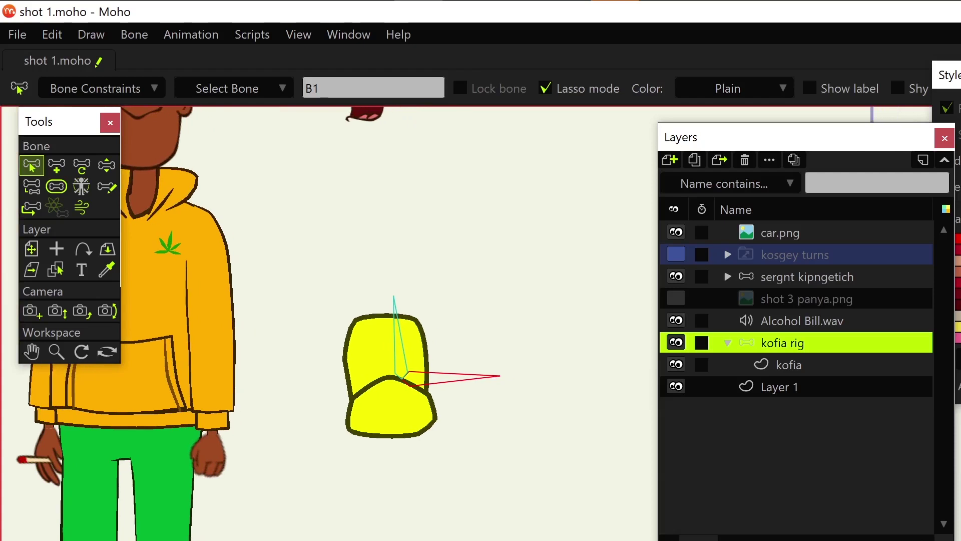
scroll(369, 398, up, 1)
scroll(368, 399, up, 1)
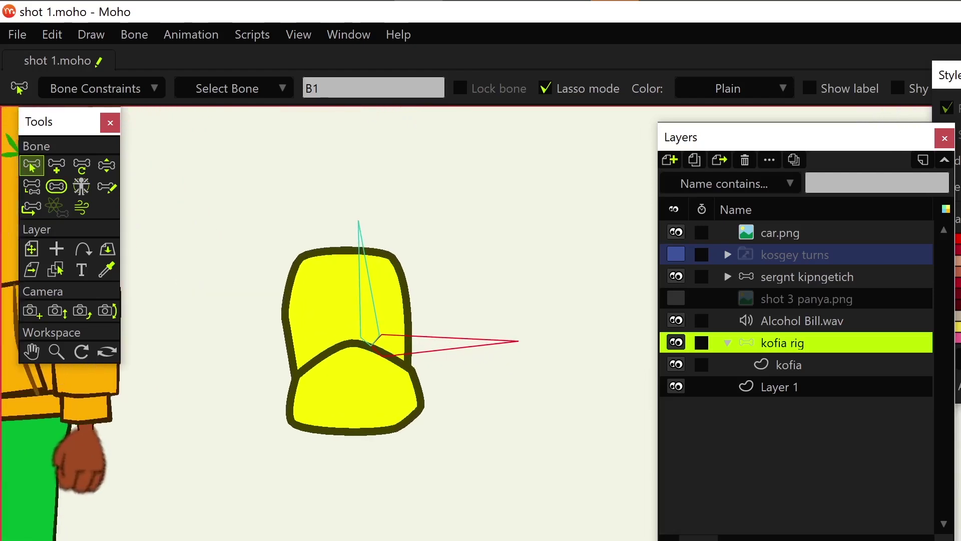
scroll(368, 398, up, 1)
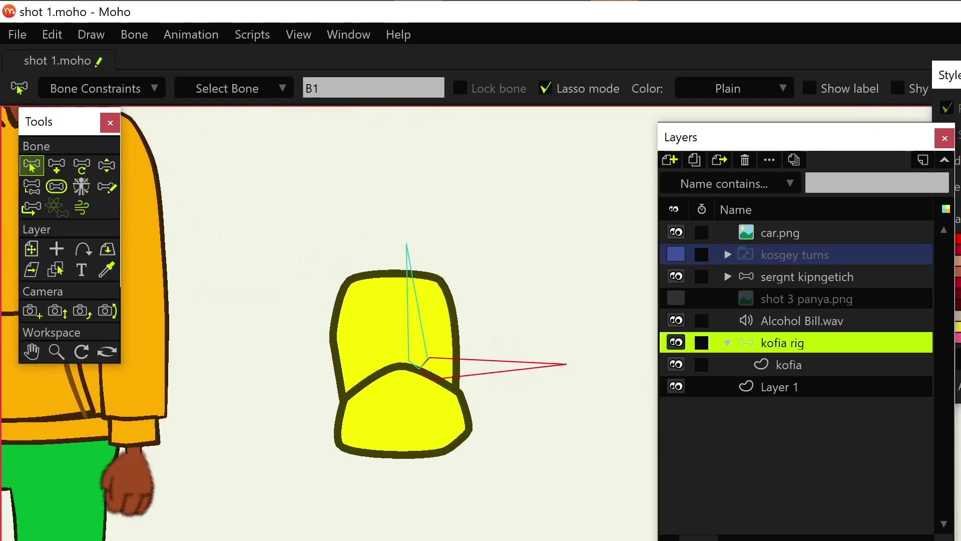
click(518, 269)
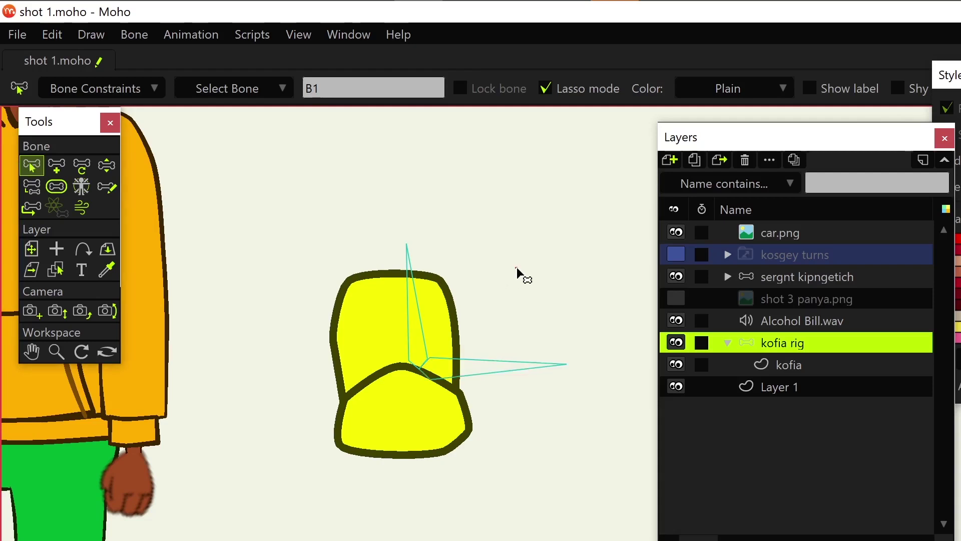
key(s)
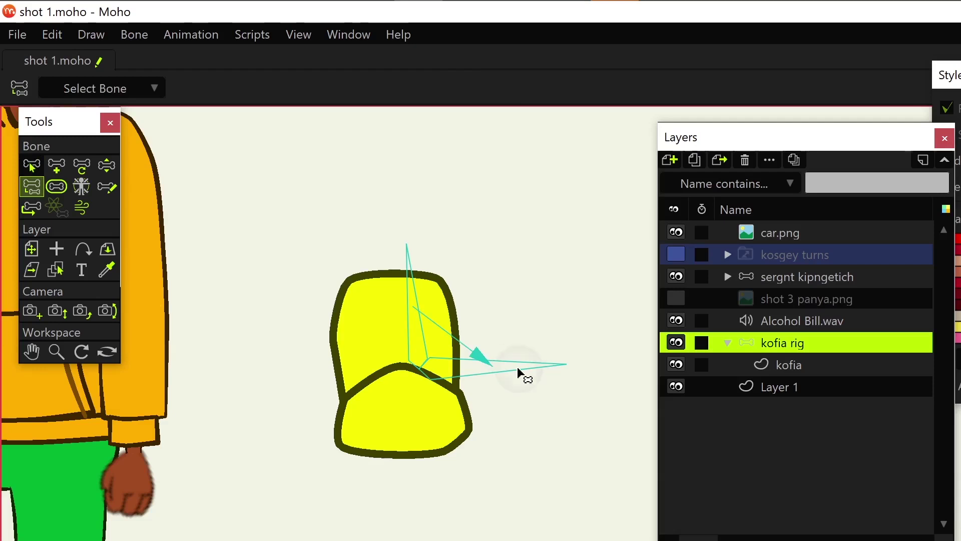
click(30, 166)
click(517, 371)
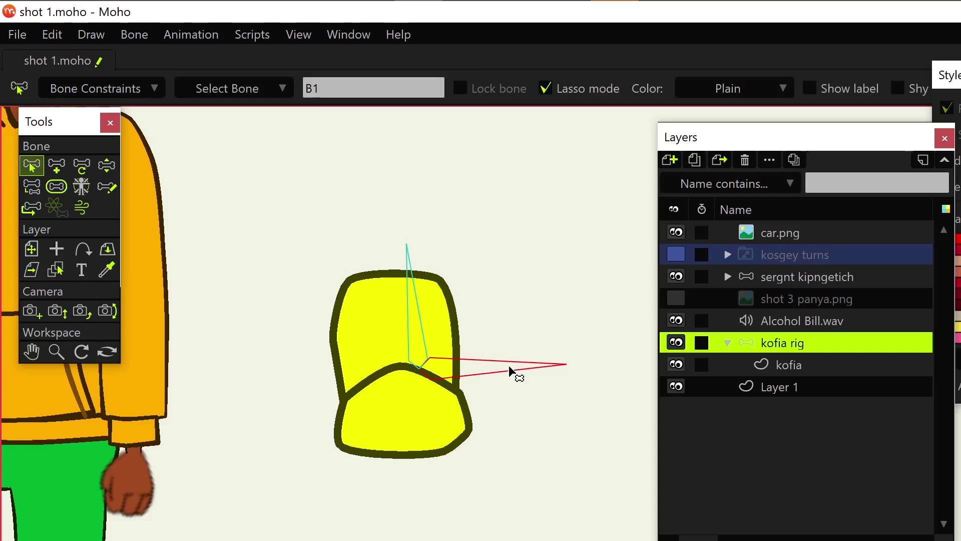
click(419, 318)
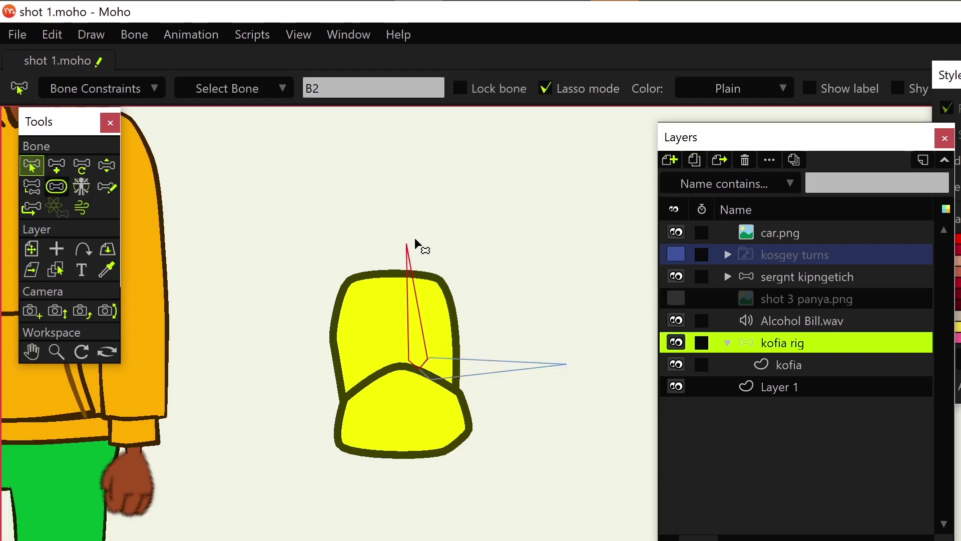
Step: Add a bone above B2's tip, undo it, and reselect B1
click(56, 166)
drag(406, 242, 400, 151)
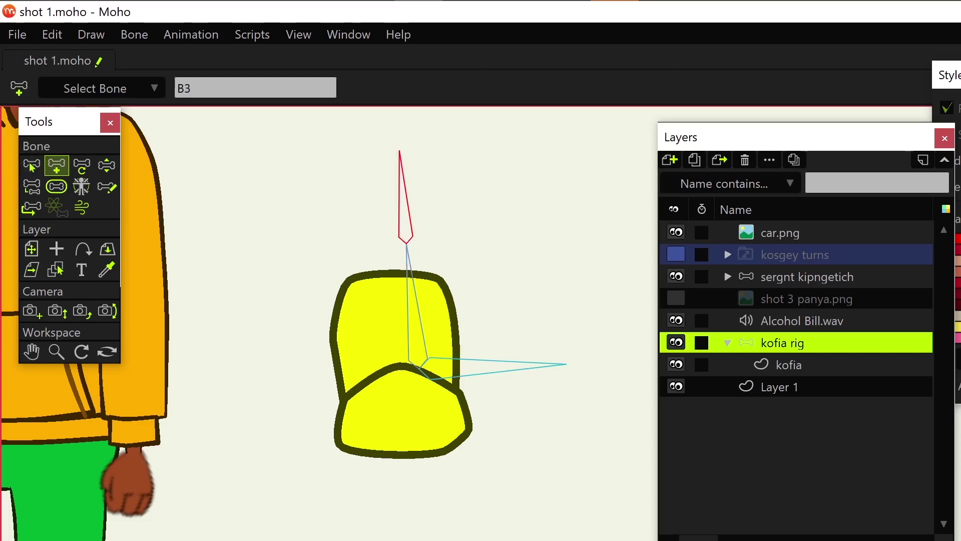
click(31, 163)
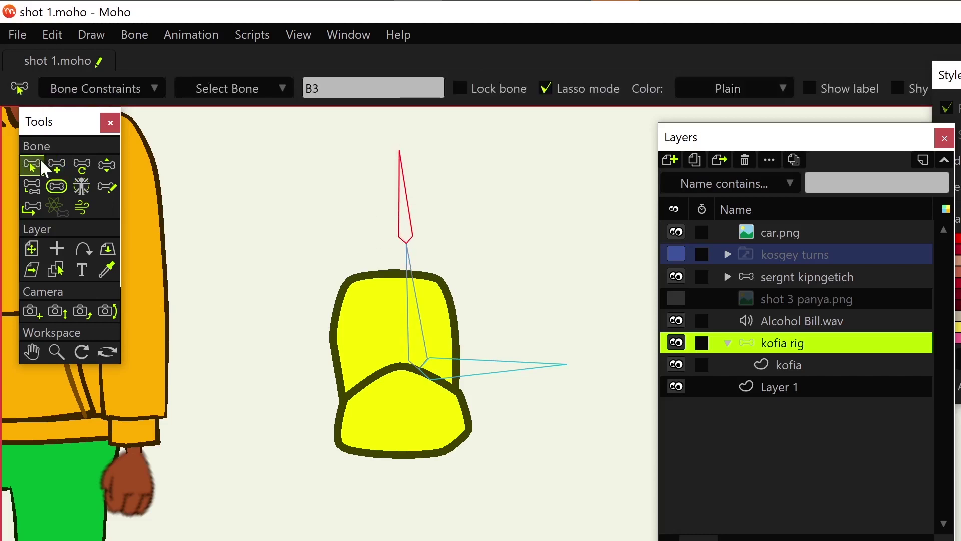
click(406, 286)
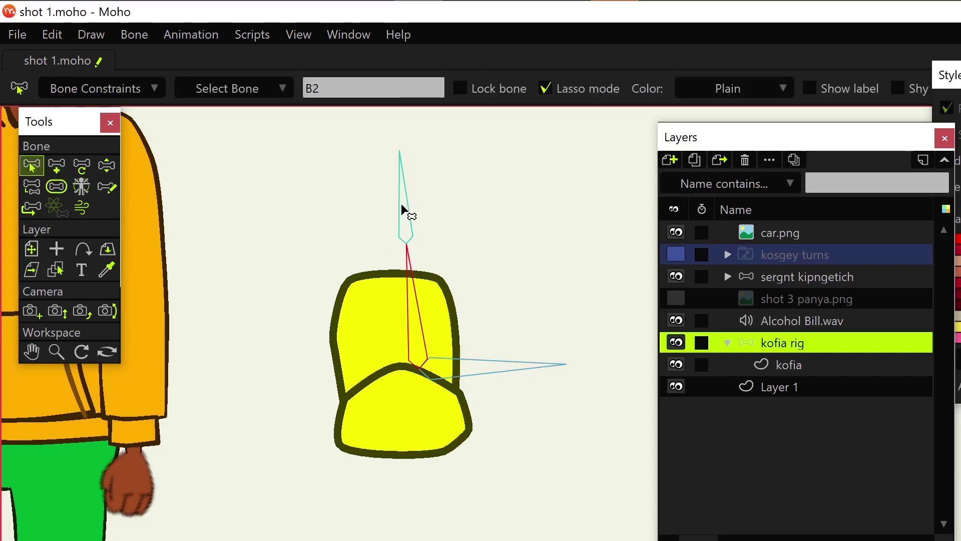
key(ctrl+z)
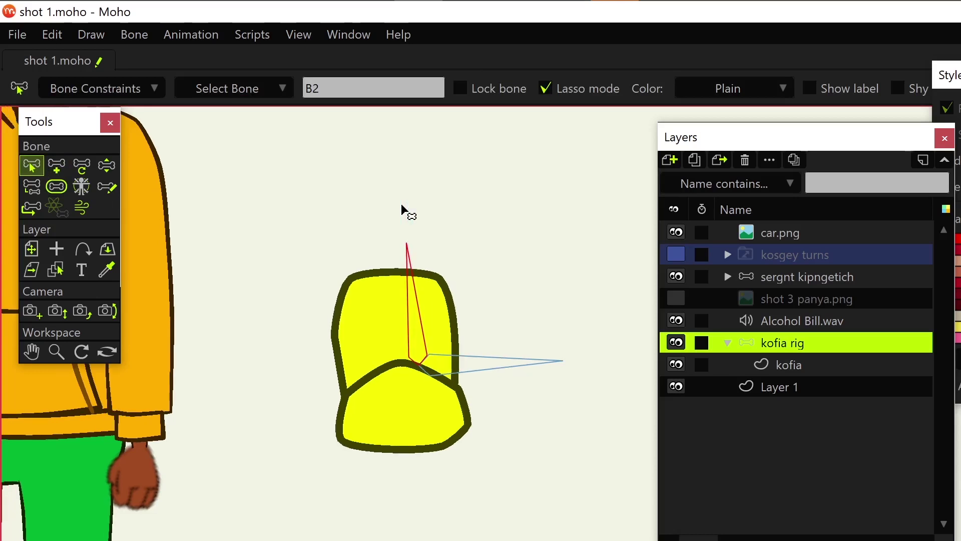
key(Up)
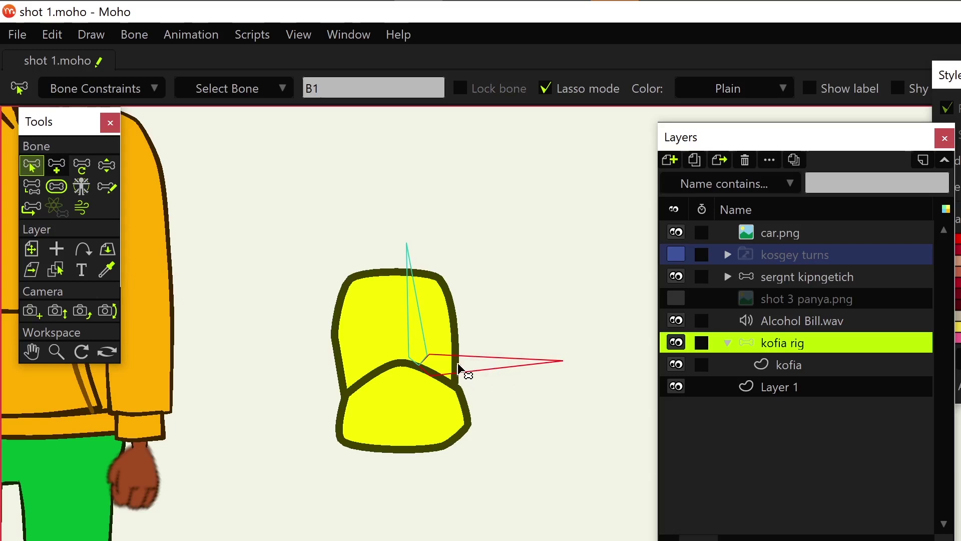
Step: Draw bone B3 downward through the hat's lower part, then activate the kofia layer
click(61, 168)
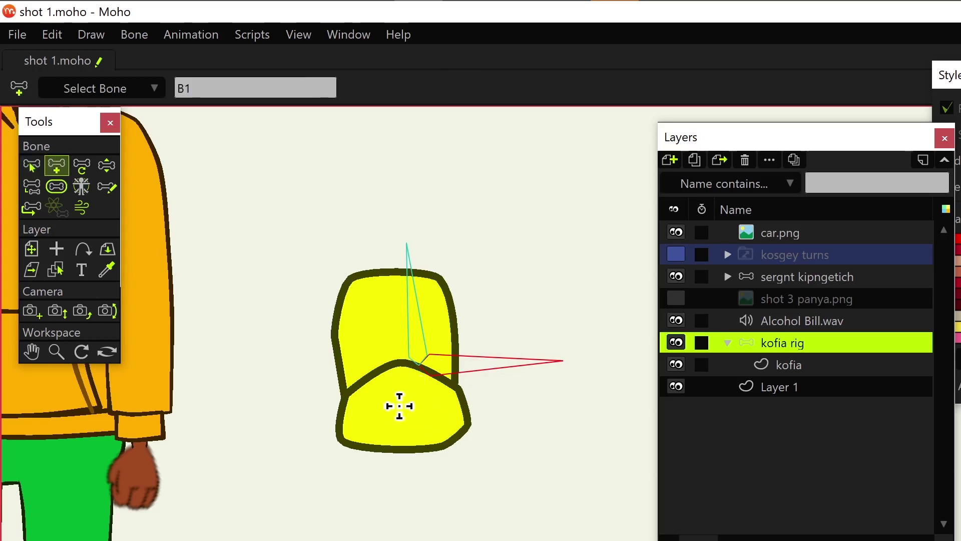
drag(421, 368, 411, 454)
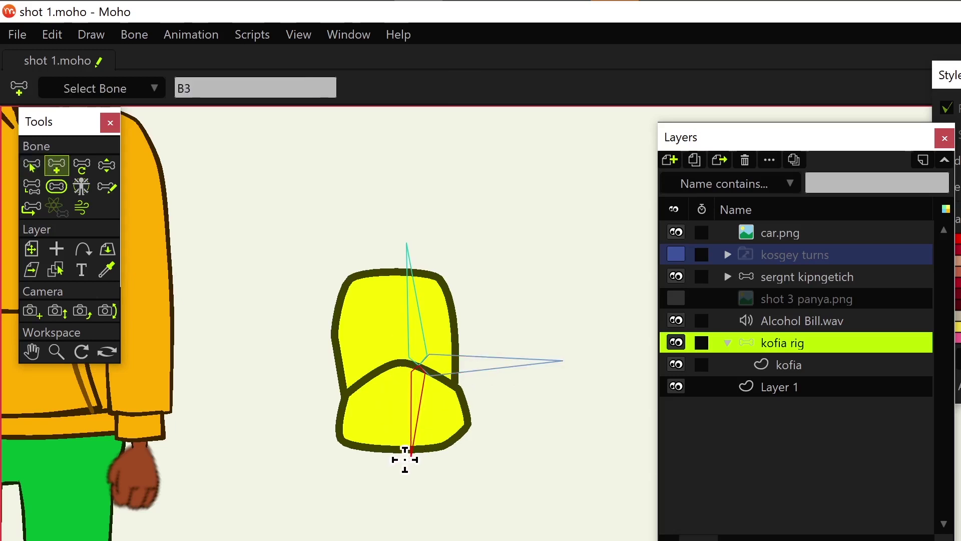
click(789, 366)
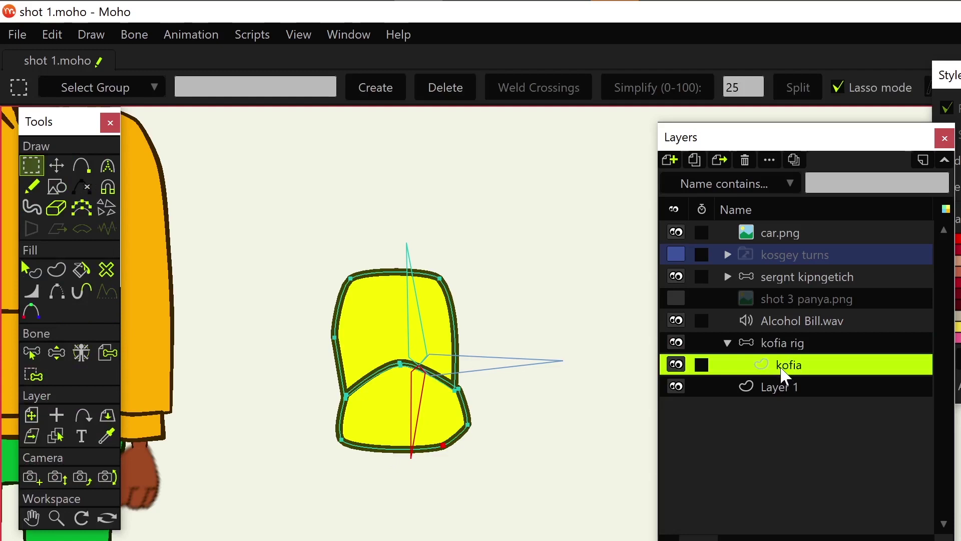
Step: Lasso the hat's lower-band points and bind them to the downward bone B3
key(shift)
click(32, 375)
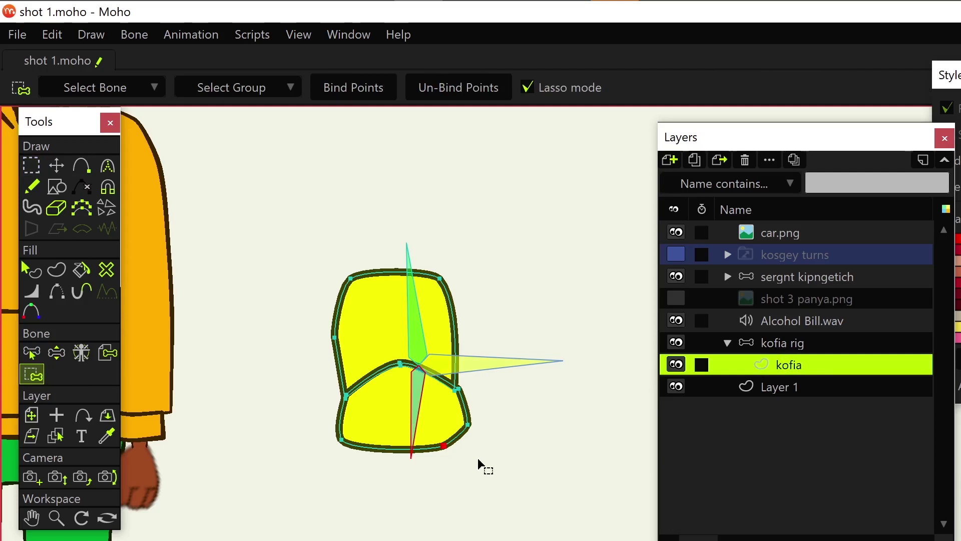
drag(519, 423, 485, 376)
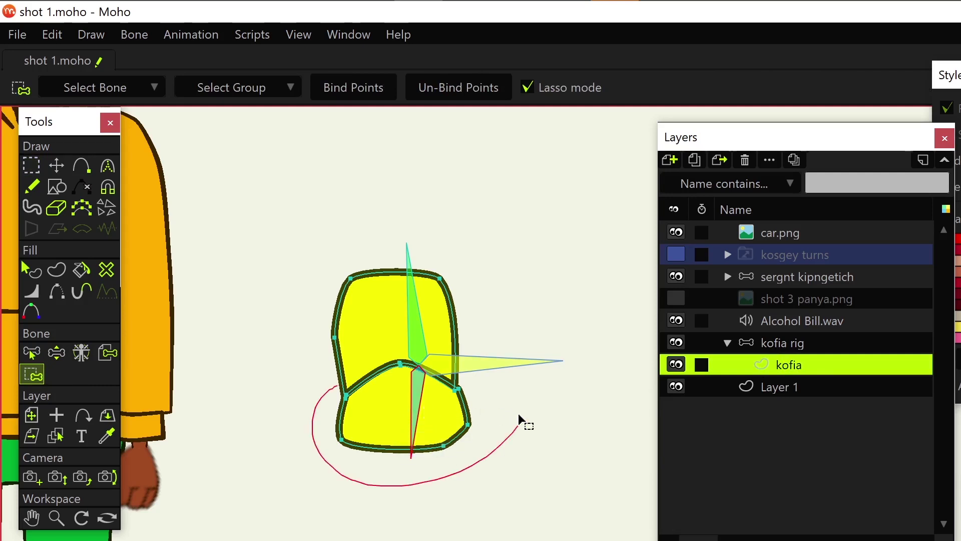
drag(519, 423, 521, 423)
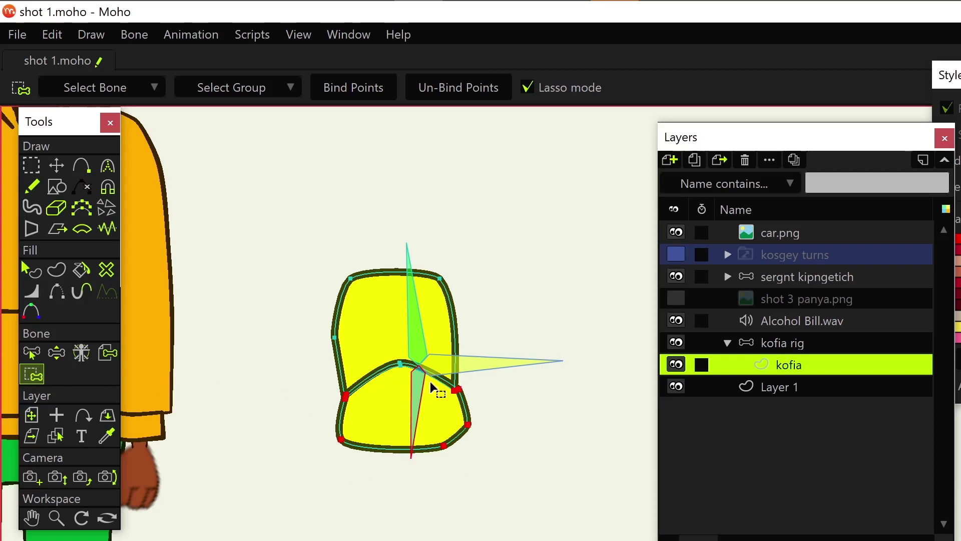
key(space)
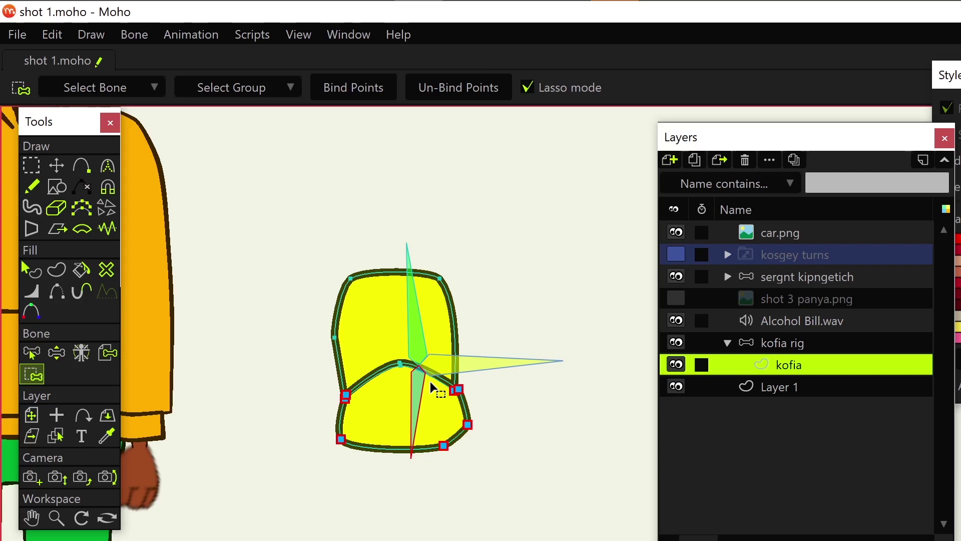
Step: Bind the crown points to the upright bone B2
click(420, 339)
mouse_move(480, 354)
mouse_down()
mouse_move(506, 337)
mouse_move(470, 394)
mouse_up()
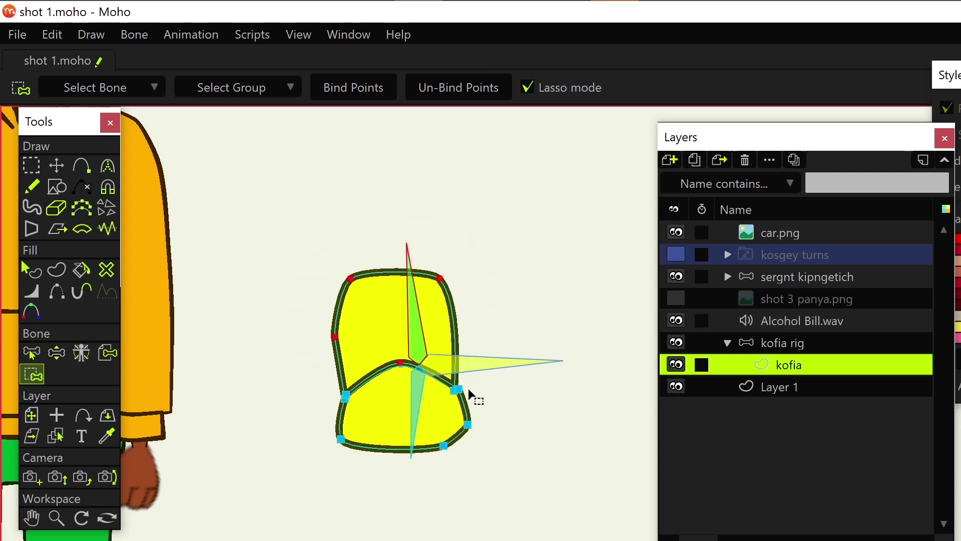
key(space)
Step: Rotate the upright and downward kofia bones to test the rig
click(784, 342)
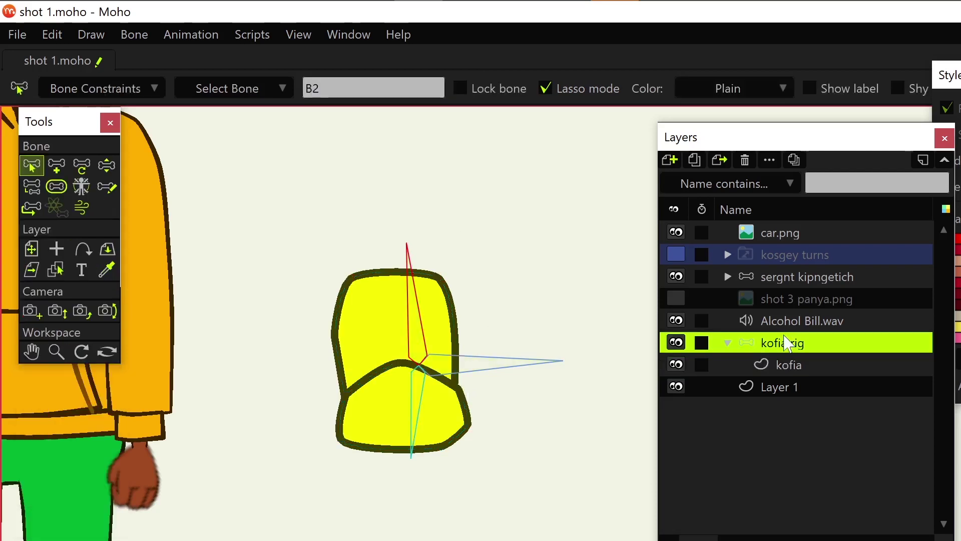
click(106, 166)
drag(440, 283, 419, 285)
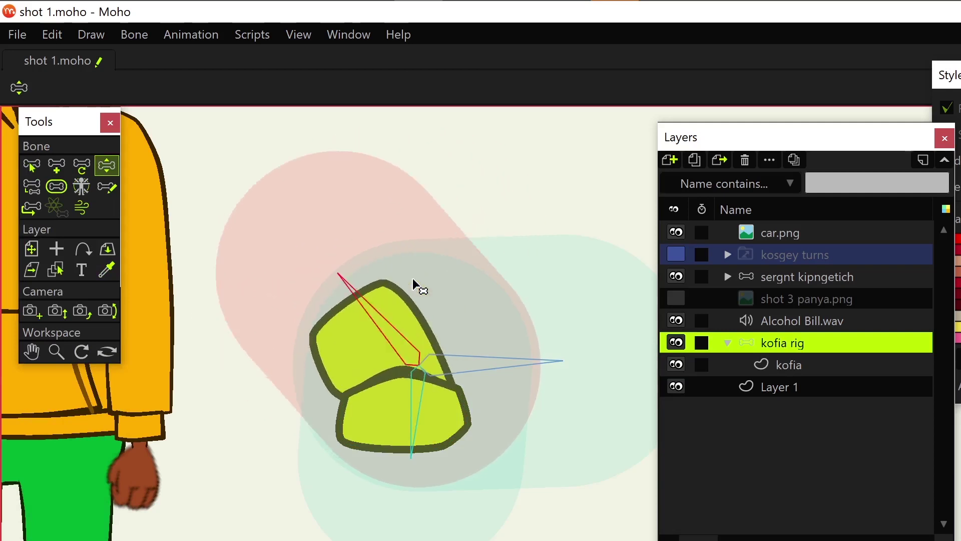
click(413, 435)
drag(414, 436, 467, 402)
Step: Lower all bones' strength to about 0.09 and rotate them again to test
key(ctrl+a)
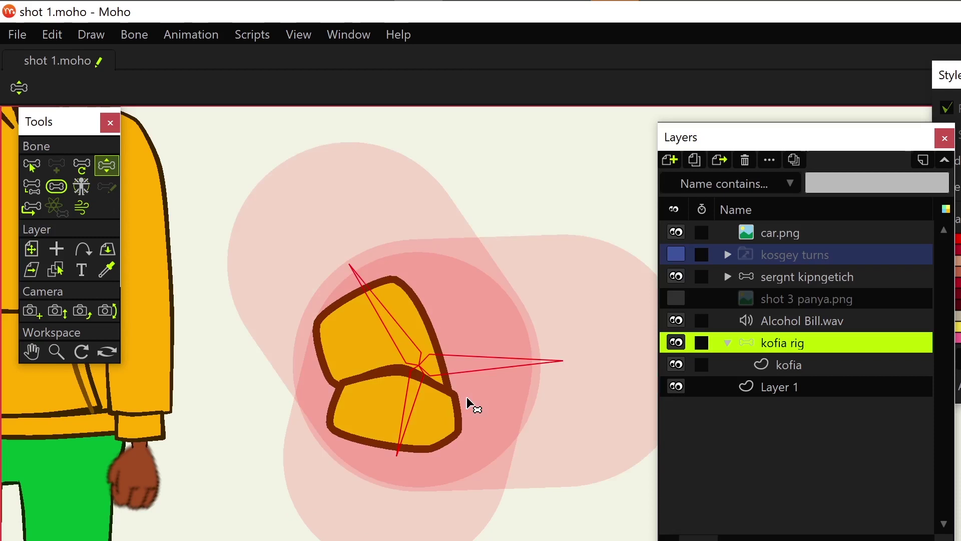
click(56, 186)
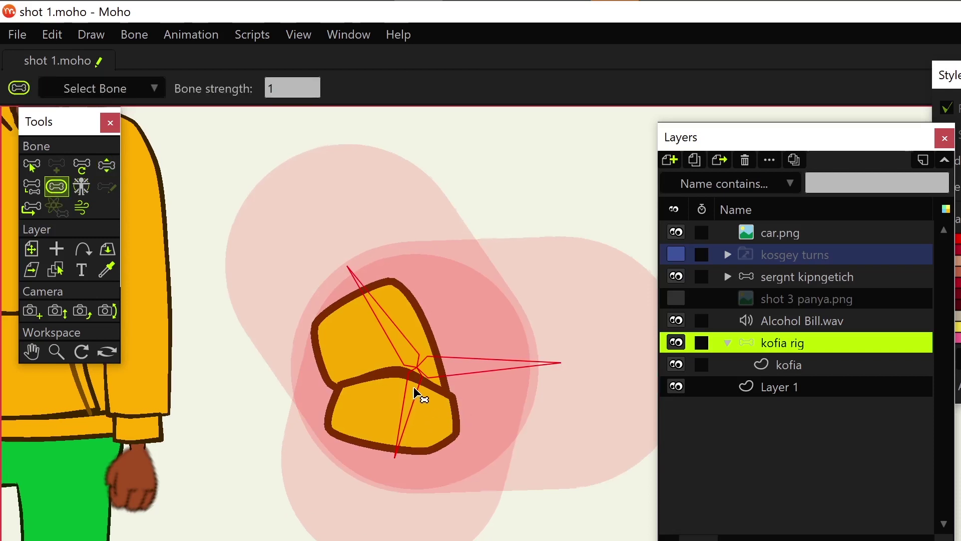
drag(440, 386, 458, 382)
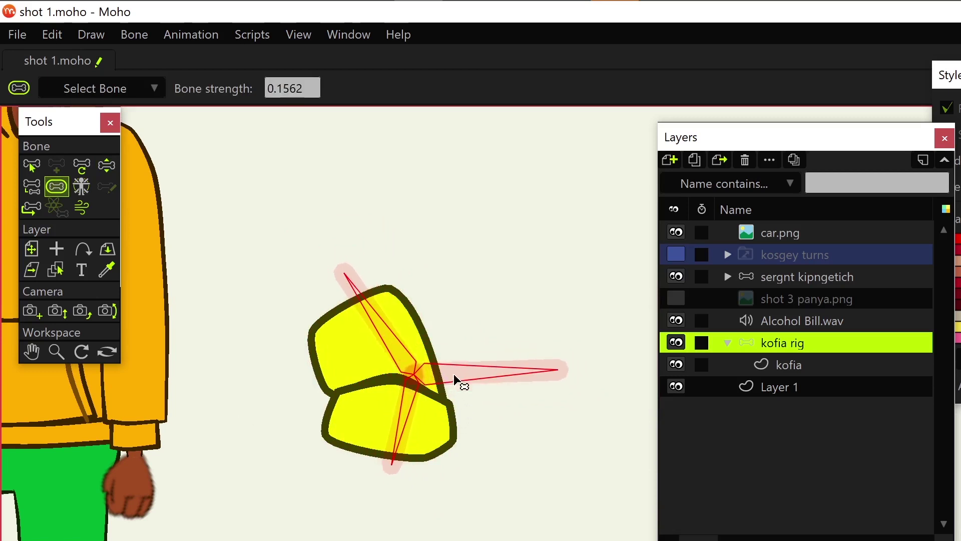
click(106, 165)
drag(377, 315, 378, 326)
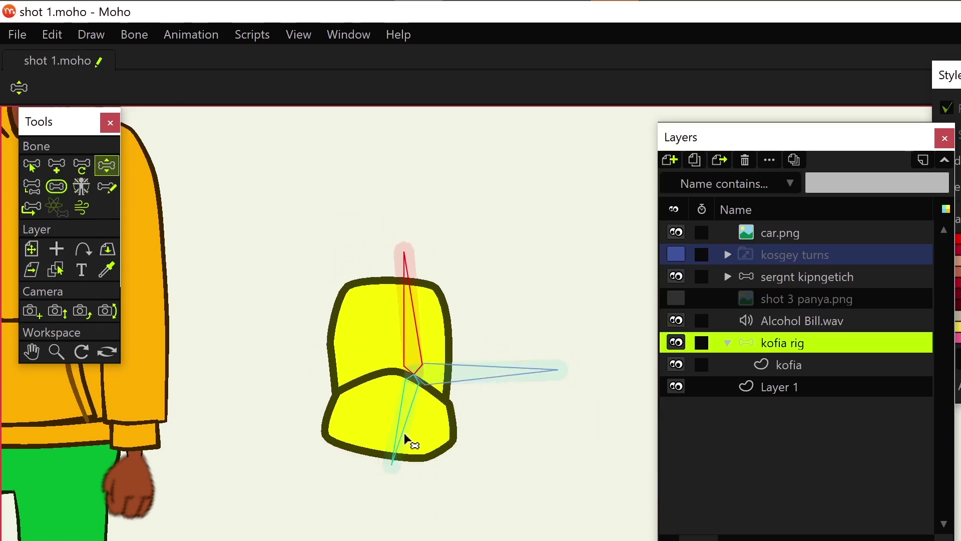
drag(405, 439, 393, 455)
drag(411, 353, 408, 321)
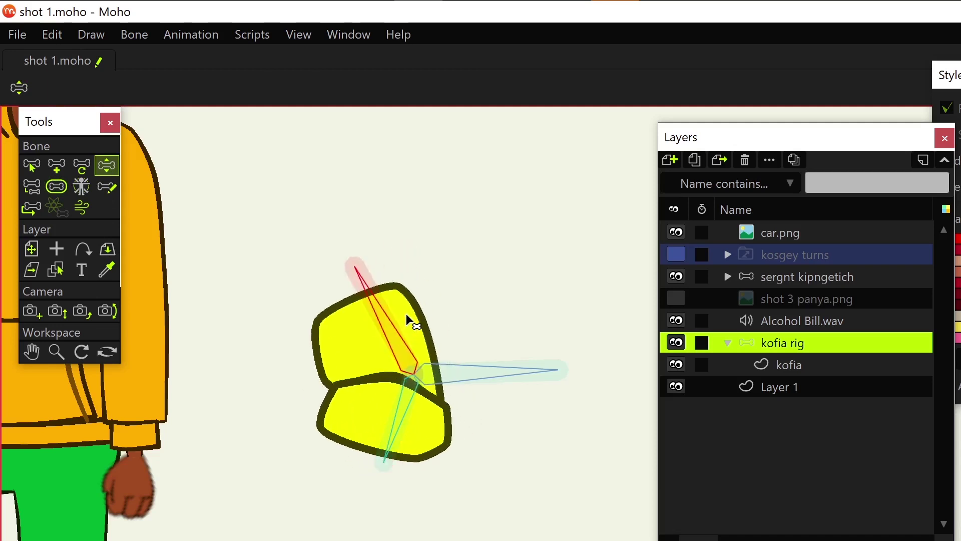
scroll(536, 404, down, 2)
scroll(446, 382, down, 4)
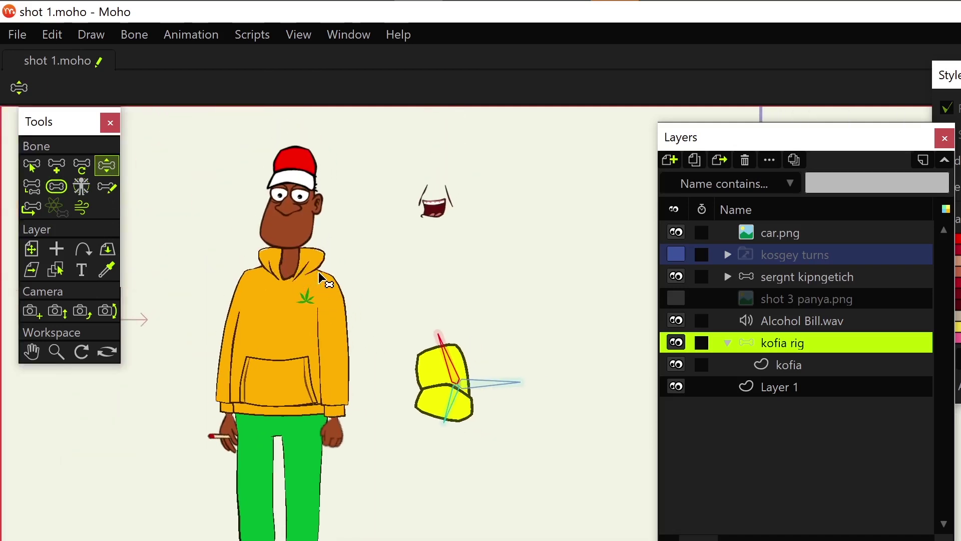
scroll(335, 295, left, 3)
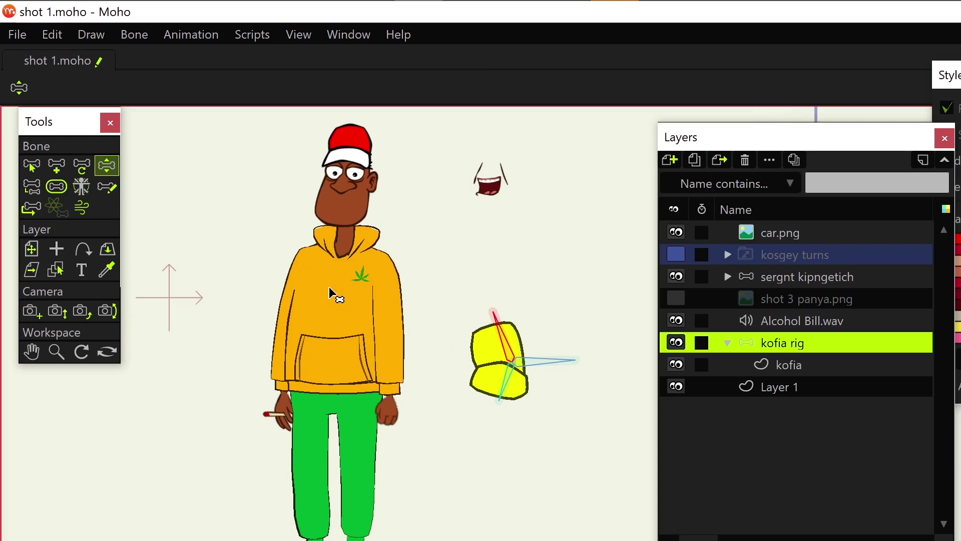
scroll(334, 295, down, 1)
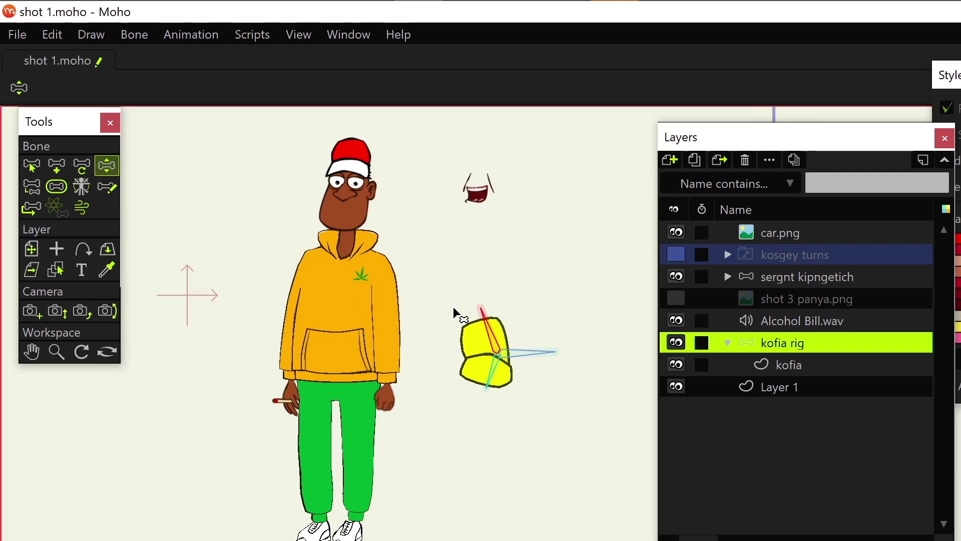
Step: Delete the kofia rig group with the Delete Layer button
click(745, 160)
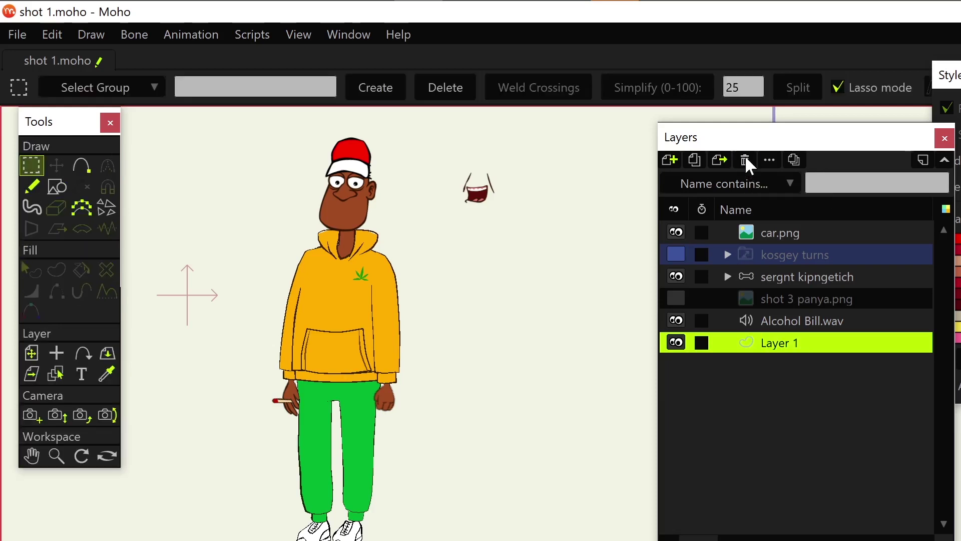
Step: Activate the sergnt kipngetich bone layer, center the torso, and choose Select Bone
click(781, 277)
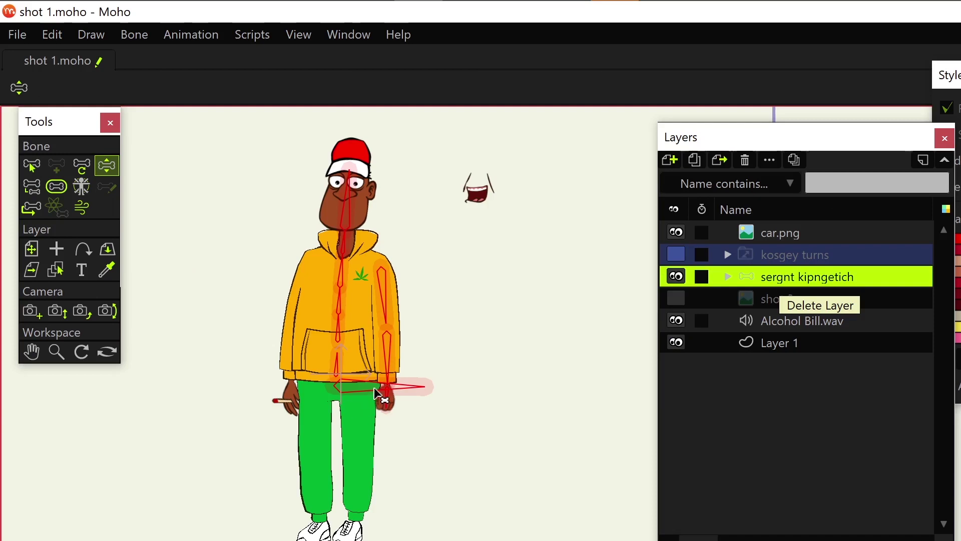
drag(403, 372, 368, 420)
scroll(368, 406, up, 2)
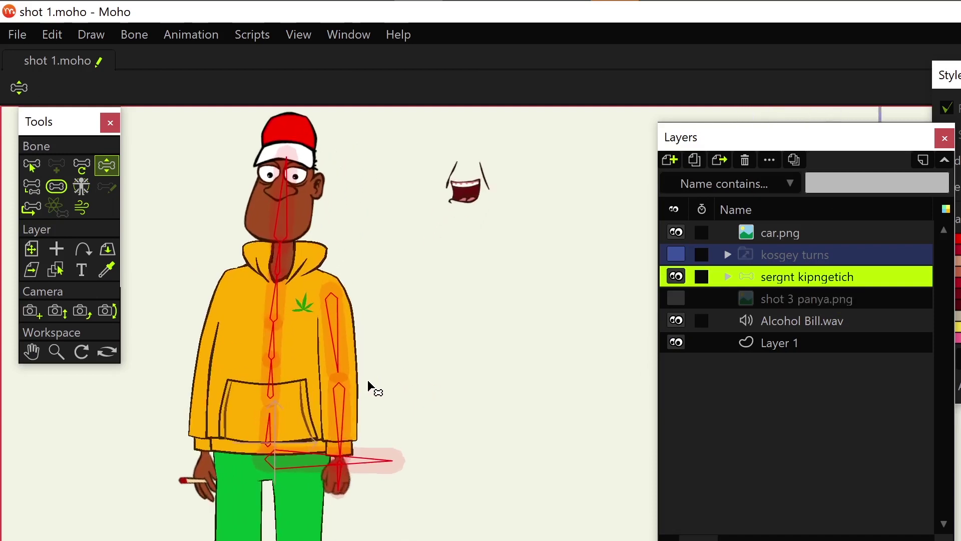
scroll(369, 398, up, 2)
scroll(368, 408, up, 1)
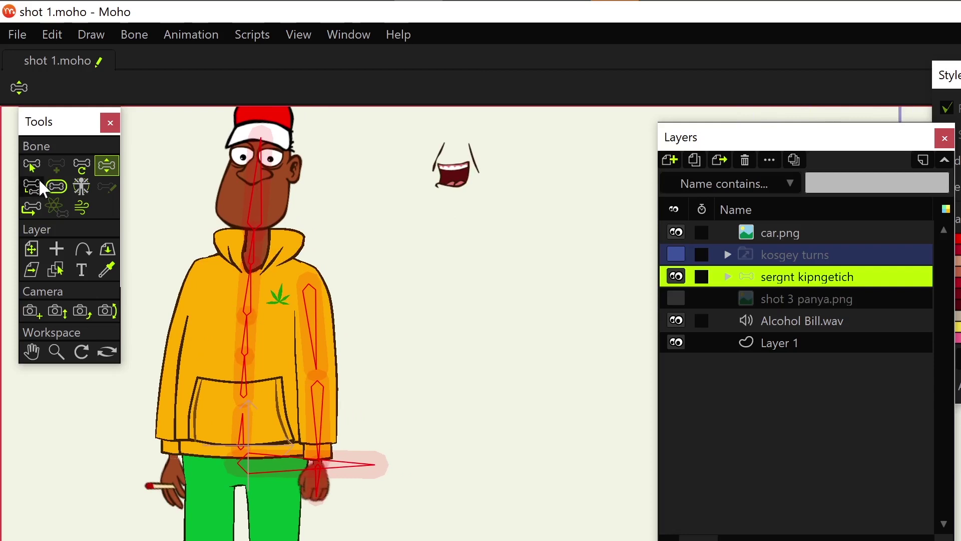
click(32, 165)
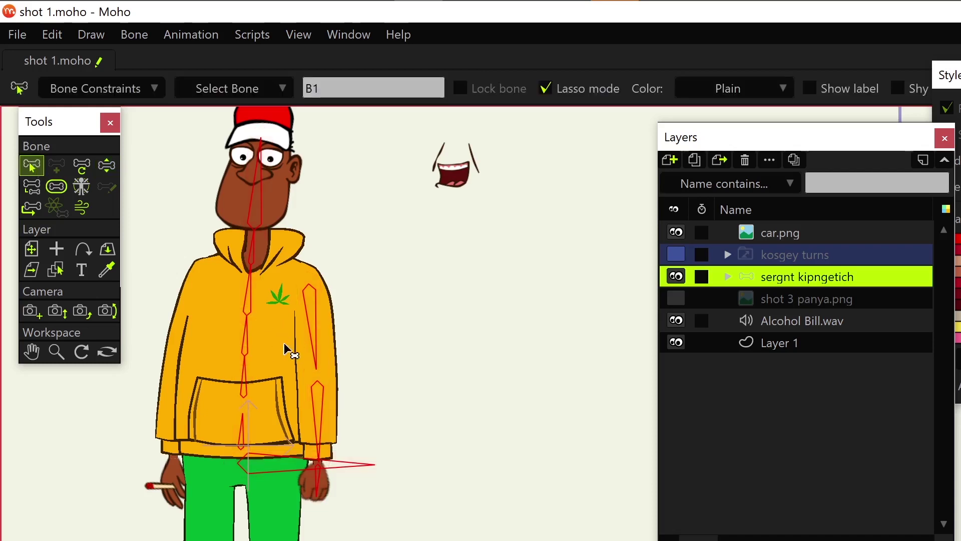
drag(382, 356, 440, 321)
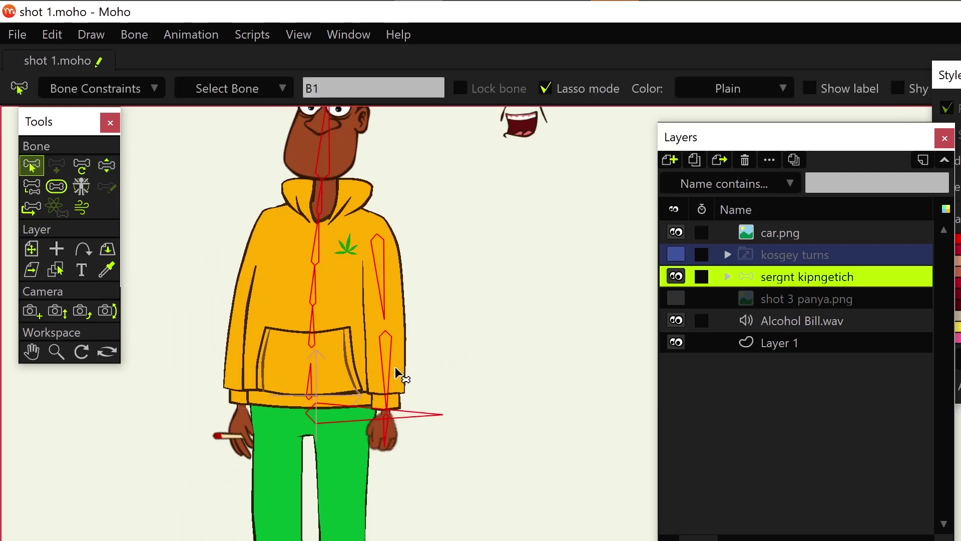
scroll(451, 383, down, 3)
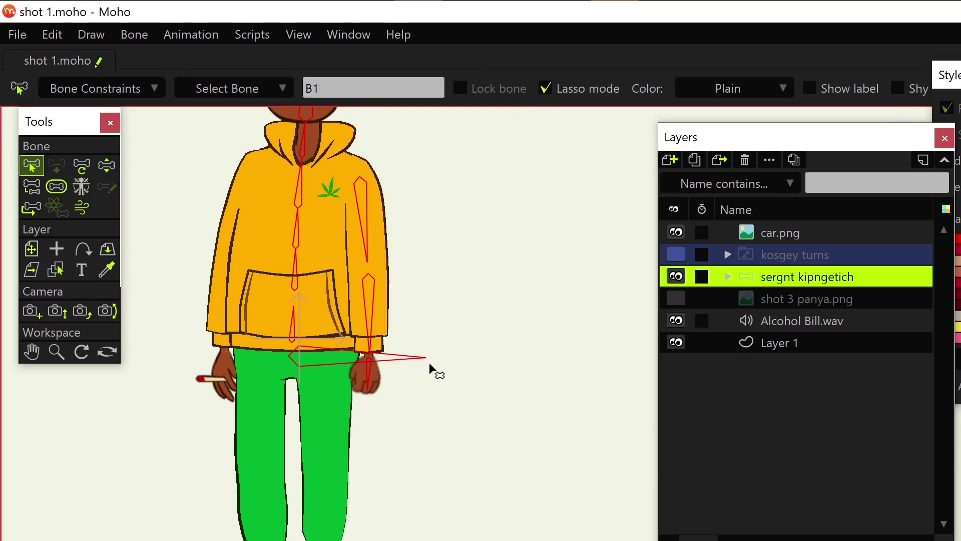
scroll(422, 333, up, 5)
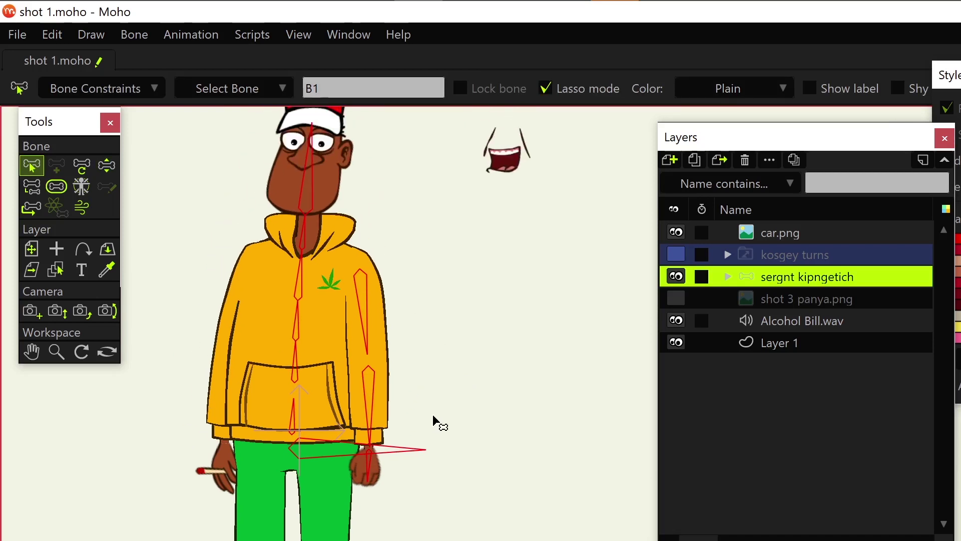
scroll(406, 397, up, 2)
scroll(406, 376, down, 2)
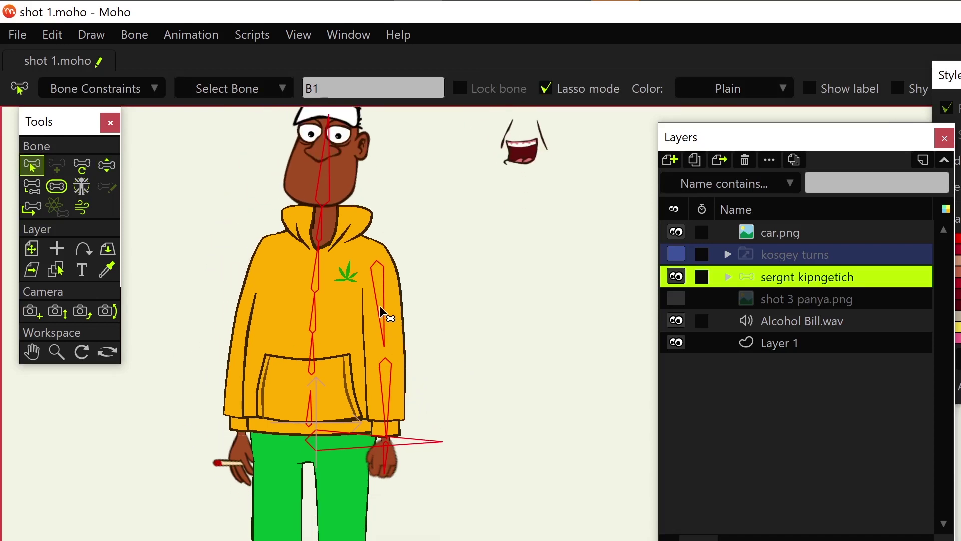
Step: Detach upper-arm bone B8 from its parent and reselect chest bone B5
click(492, 297)
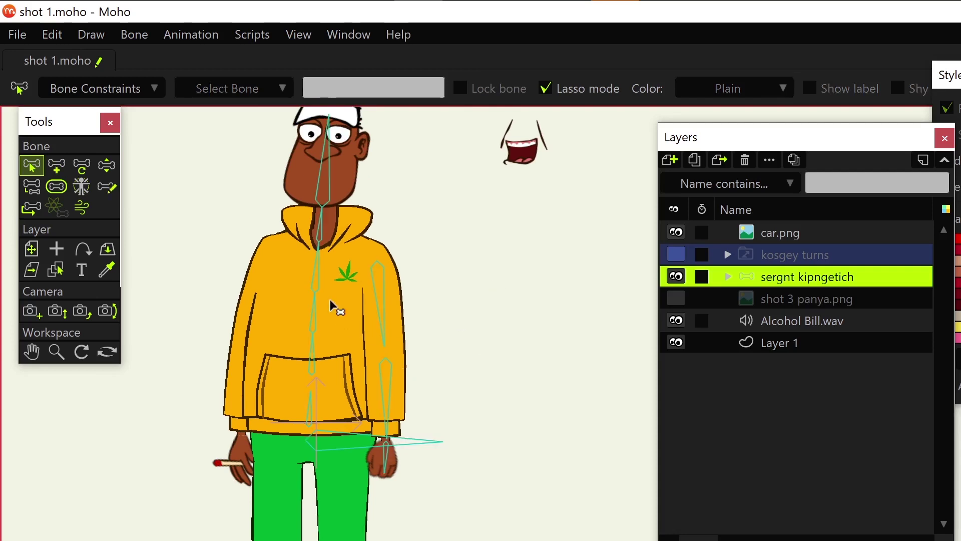
click(316, 280)
click(489, 280)
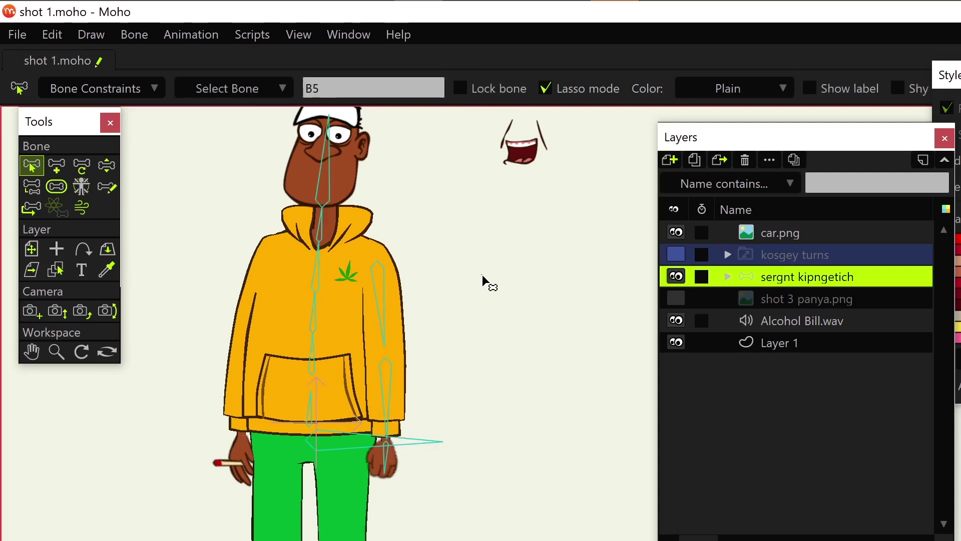
click(315, 280)
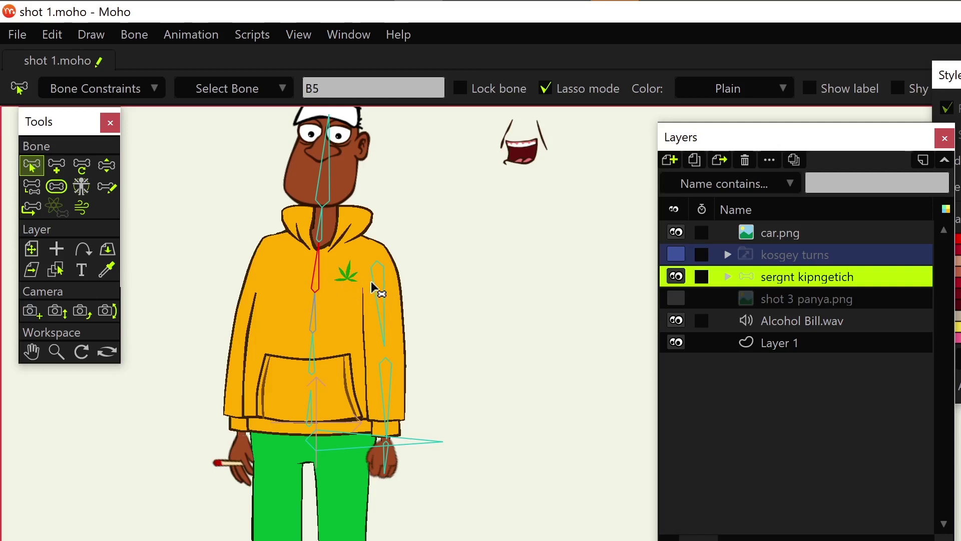
key(b)
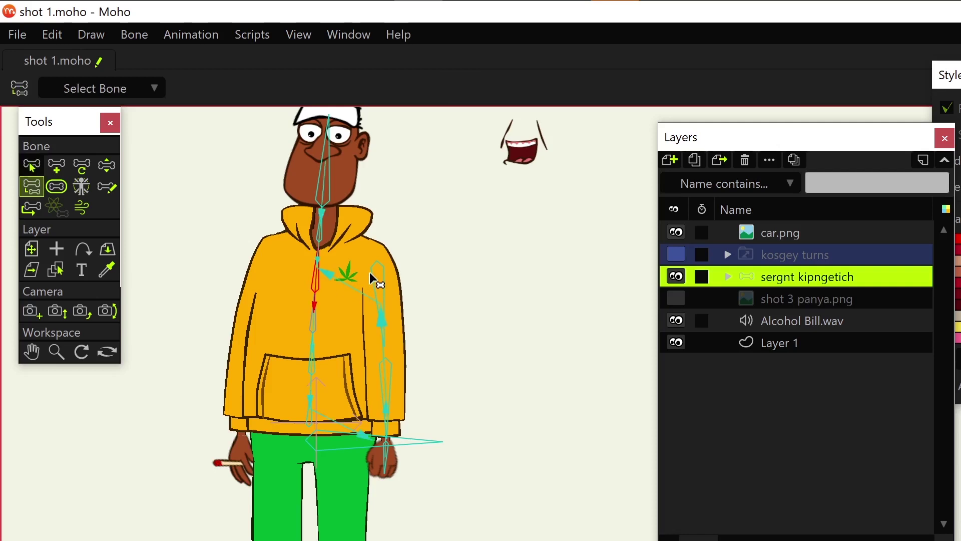
click(31, 167)
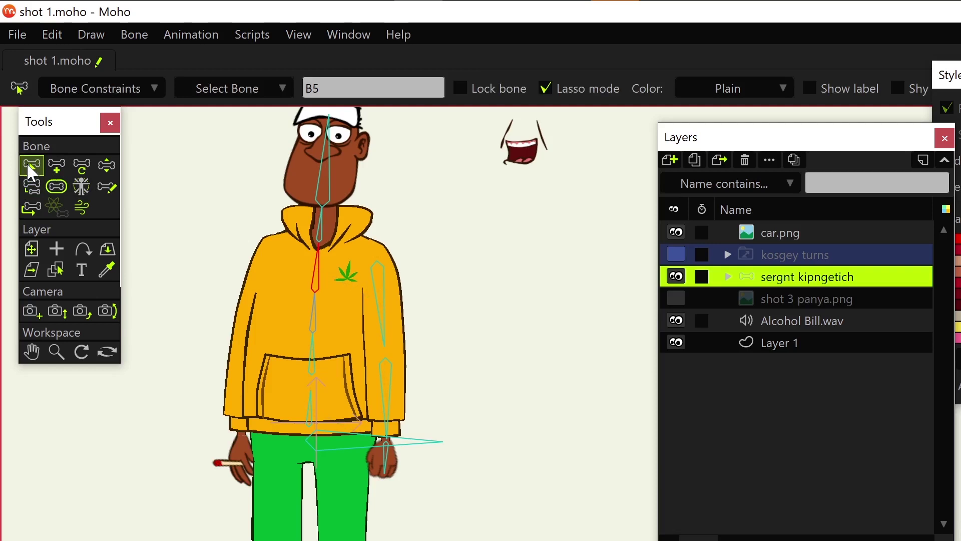
click(380, 270)
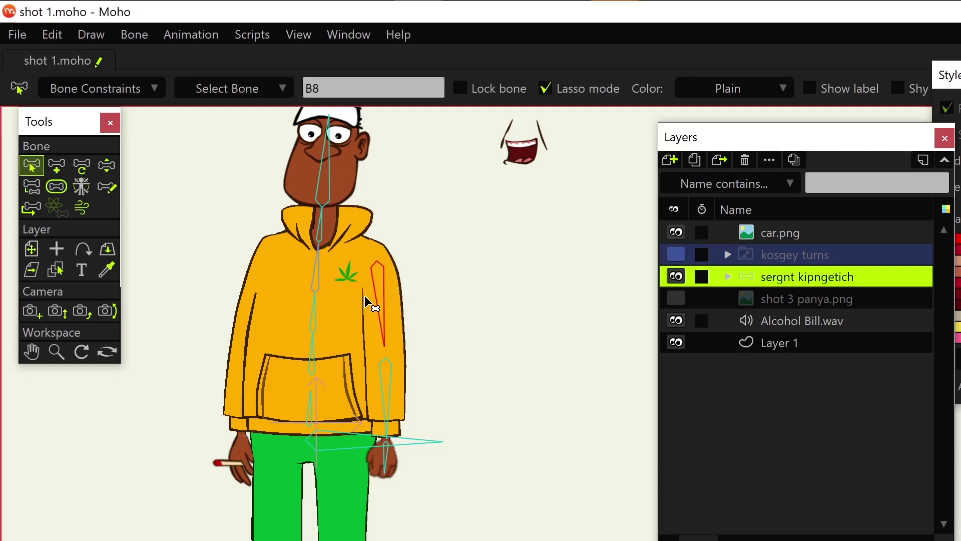
key(z)
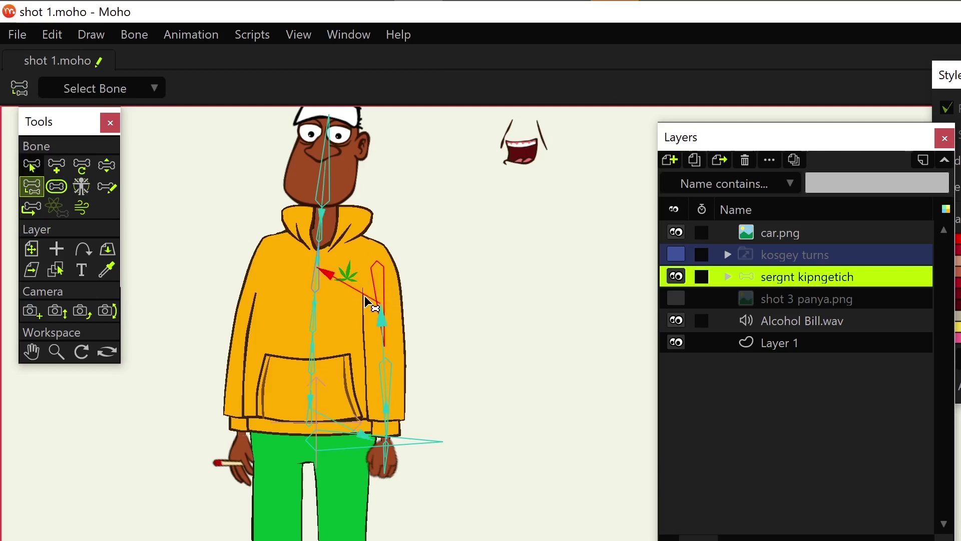
click(453, 237)
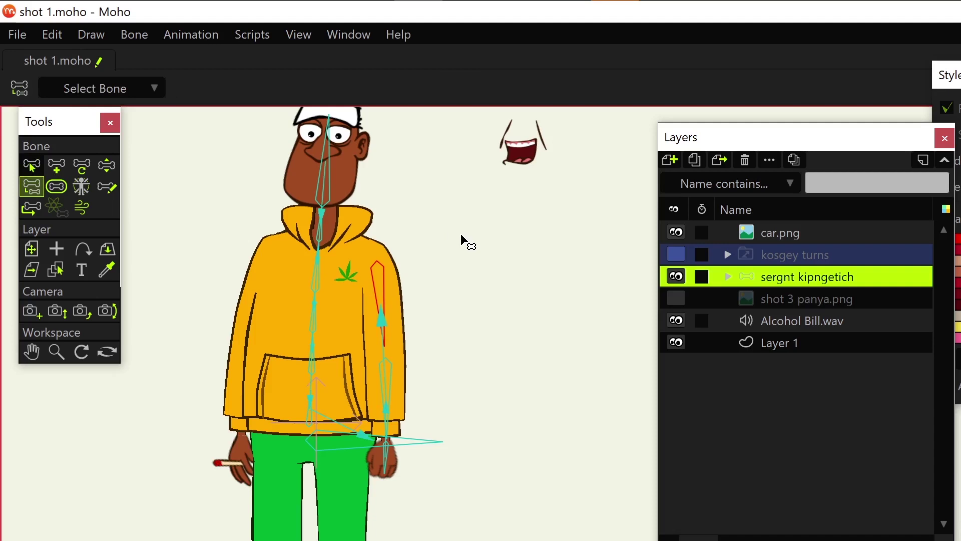
click(31, 165)
click(320, 279)
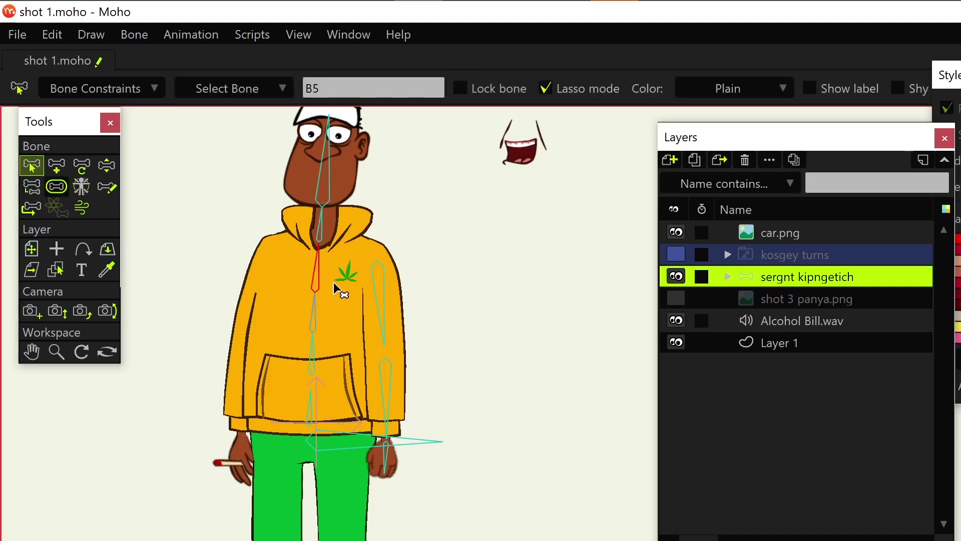
Step: Draw upper-arm, forearm and hand bones down the screen-left arm
click(56, 165)
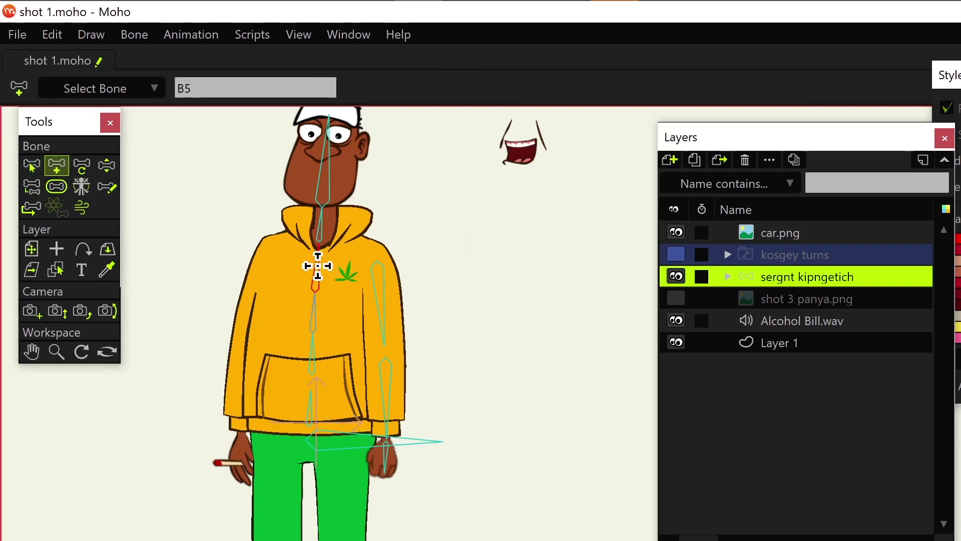
drag(318, 266, 320, 277)
drag(264, 251, 243, 334)
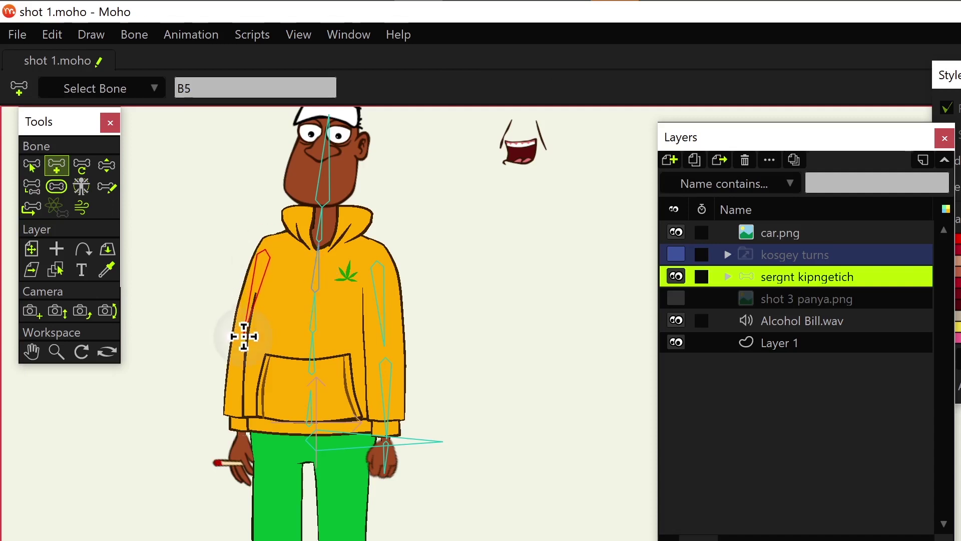
drag(243, 333, 245, 480)
click(244, 481)
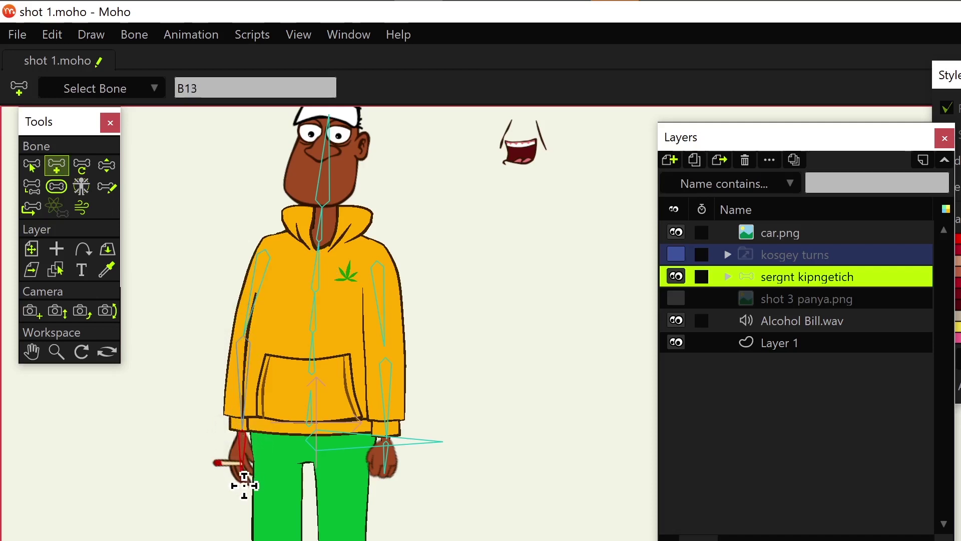
drag(431, 400, 443, 302)
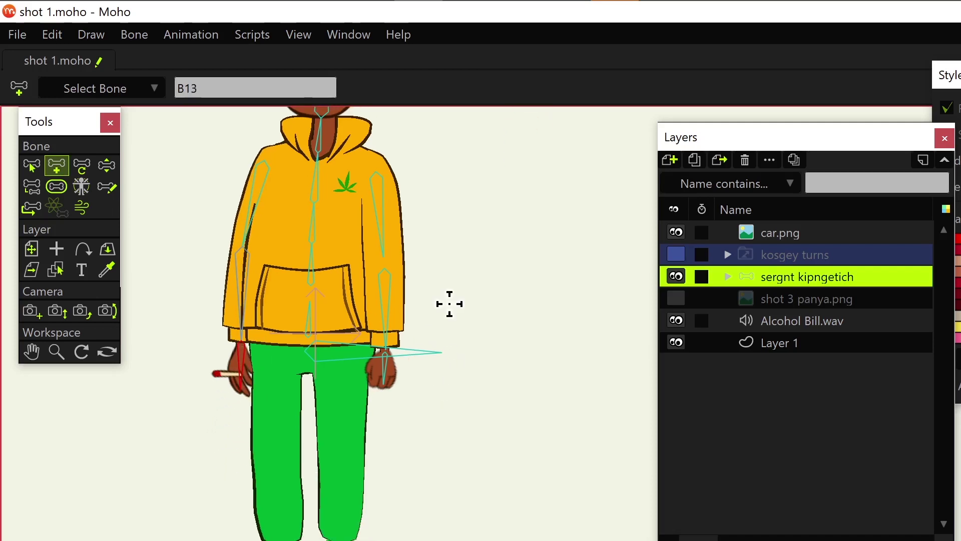
click(31, 166)
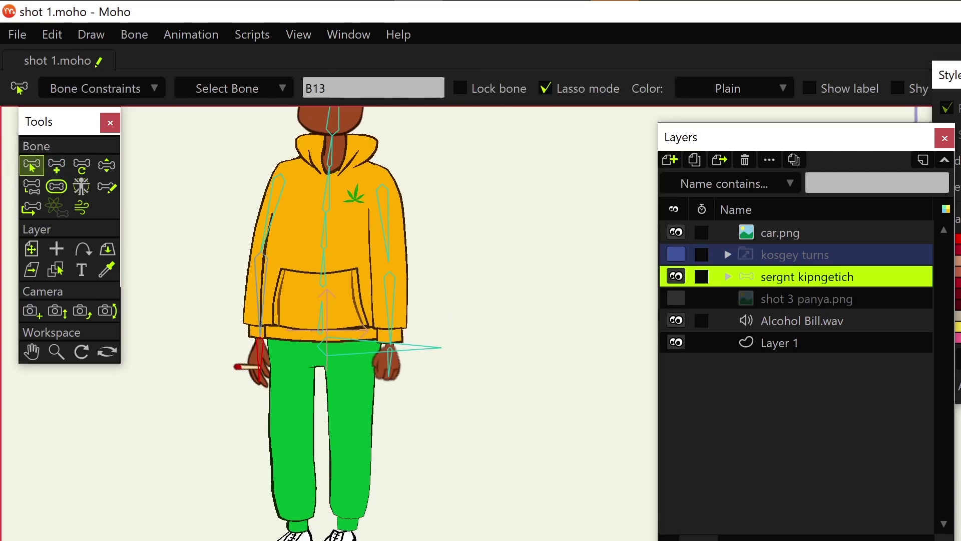
Step: Add a thigh bone and a shin bone down the leg from hip bone B1
click(375, 347)
click(56, 165)
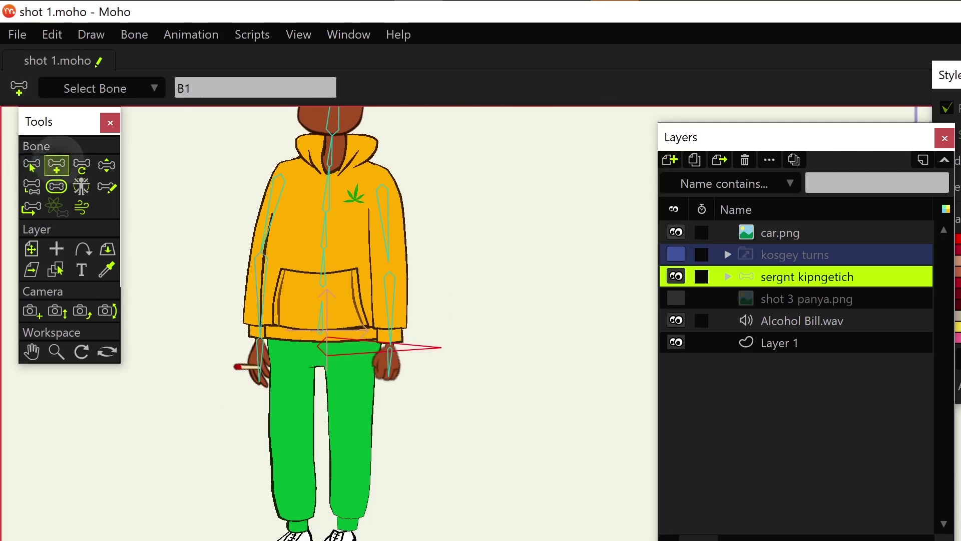
drag(348, 347, 349, 436)
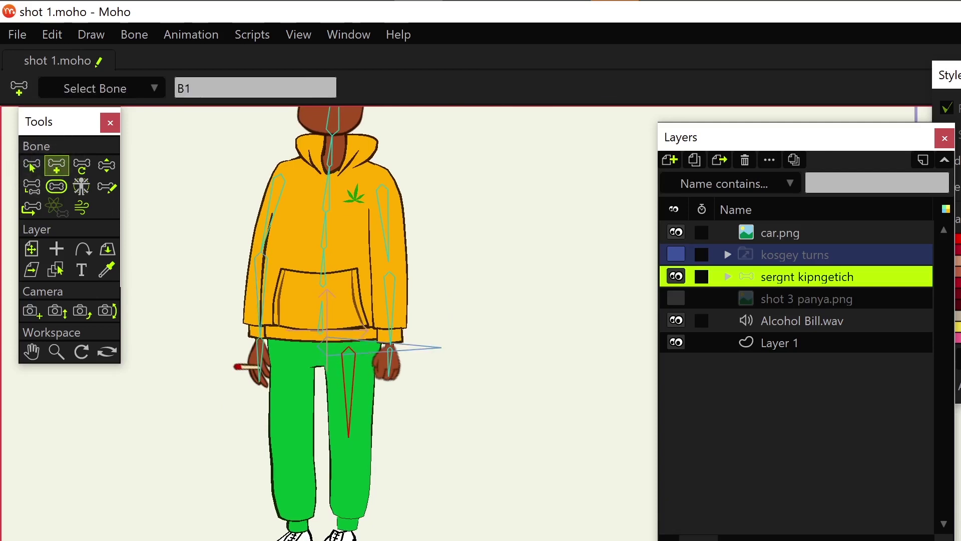
drag(348, 438, 341, 539)
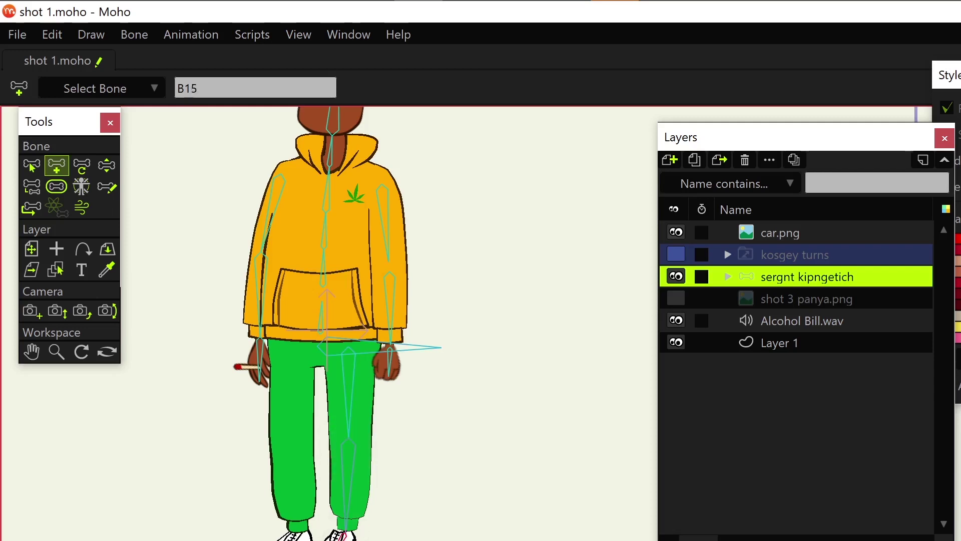
click(31, 166)
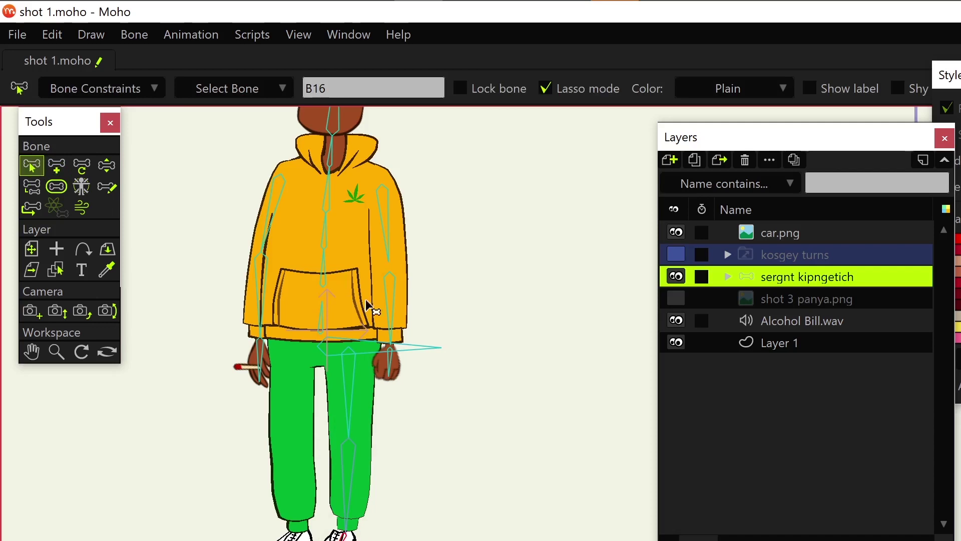
Step: Reselect hip bone B1 and try drawing a left-leg bone, undoing two misplaced attempts
click(349, 347)
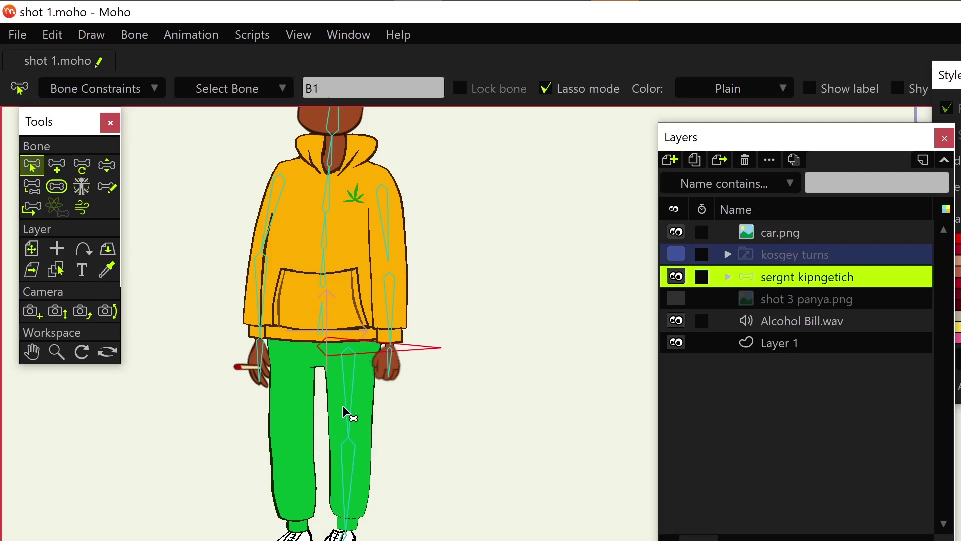
key(a)
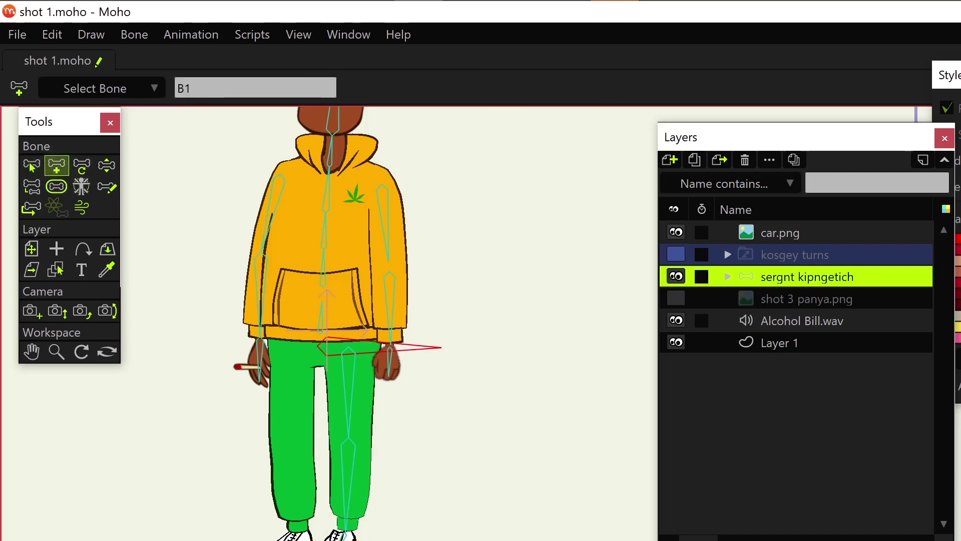
drag(285, 345, 285, 410)
key(ctrl+z)
drag(291, 363, 291, 447)
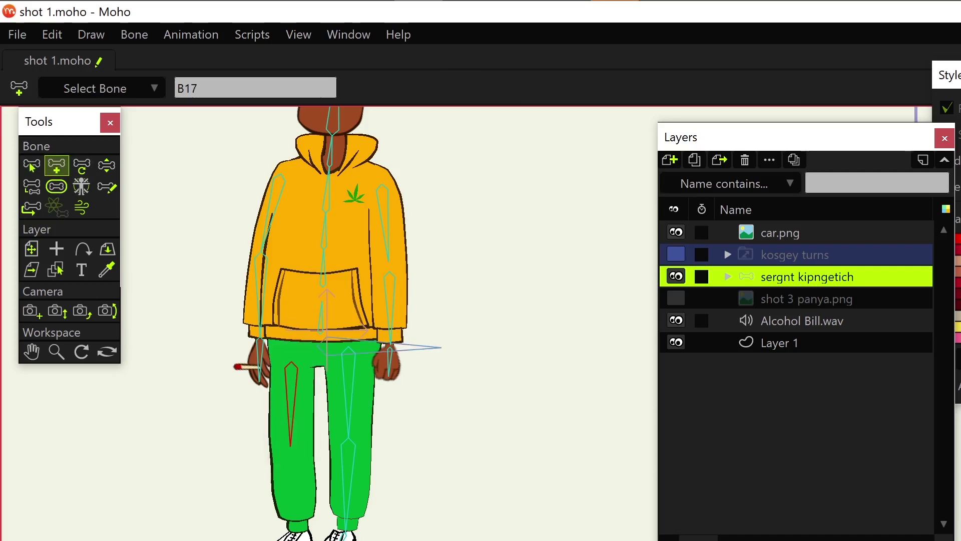
key(ctrl+z)
Step: Draw the left leg's upper, lower and foot bones (B17–B19) down to the ankle
drag(289, 350, 291, 446)
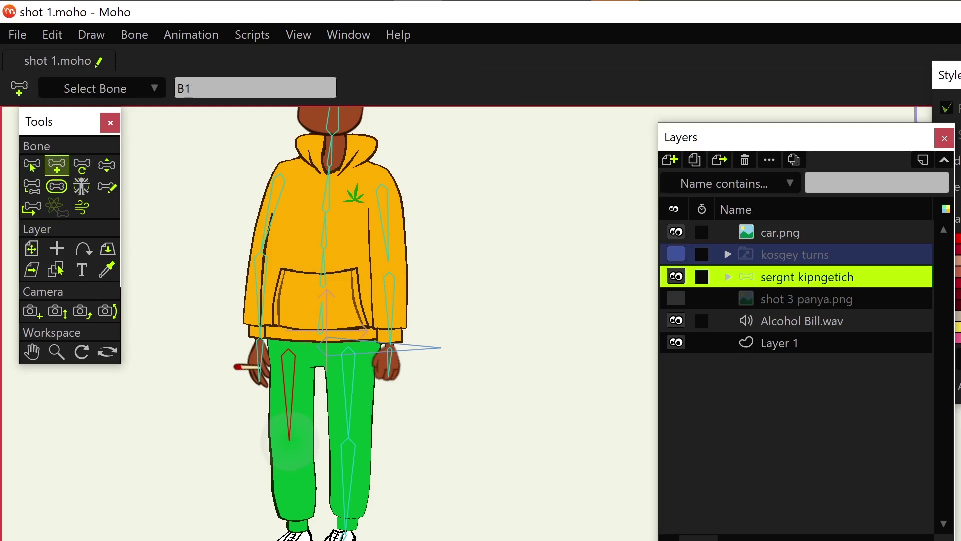
drag(290, 445, 295, 535)
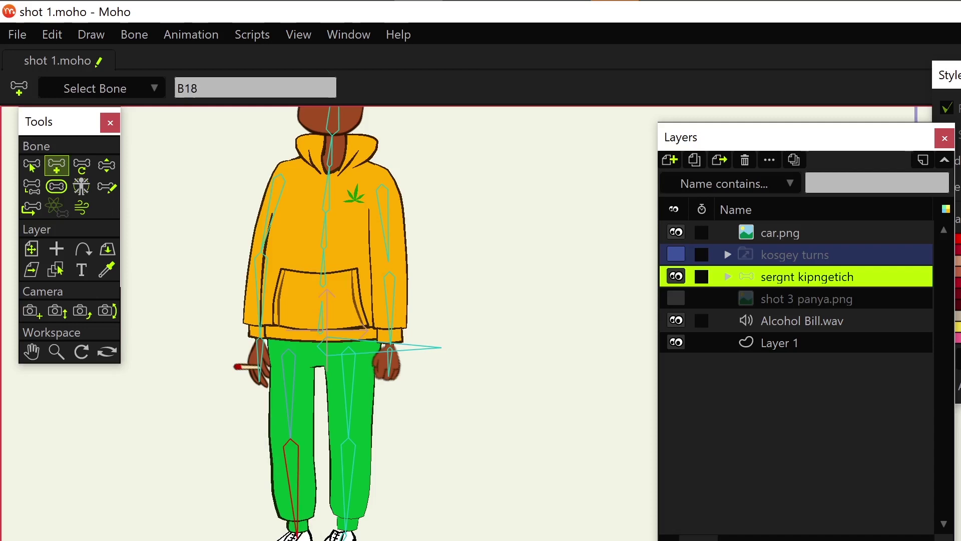
drag(295, 535, 295, 534)
click(271, 536)
scroll(334, 323, down, 2)
scroll(334, 323, down, 1)
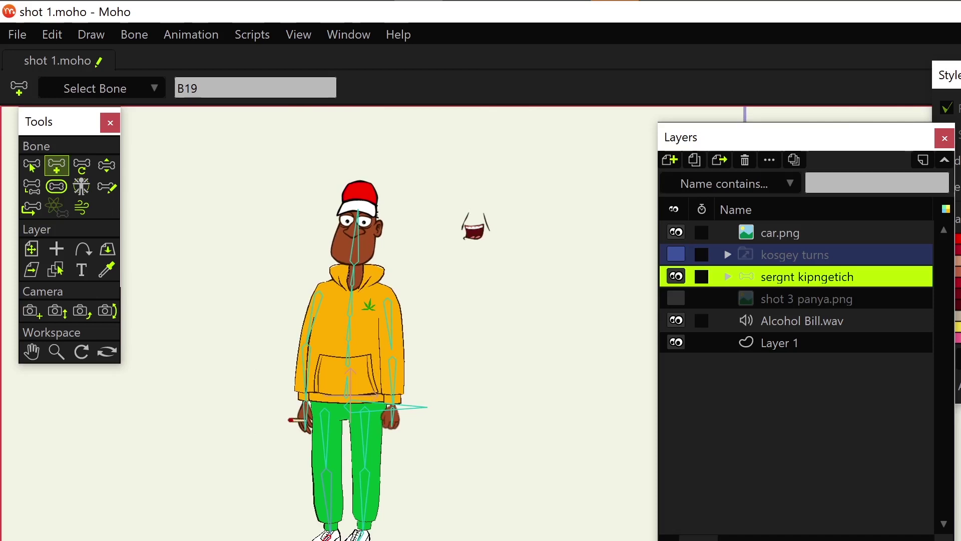
scroll(451, 451, down, 1)
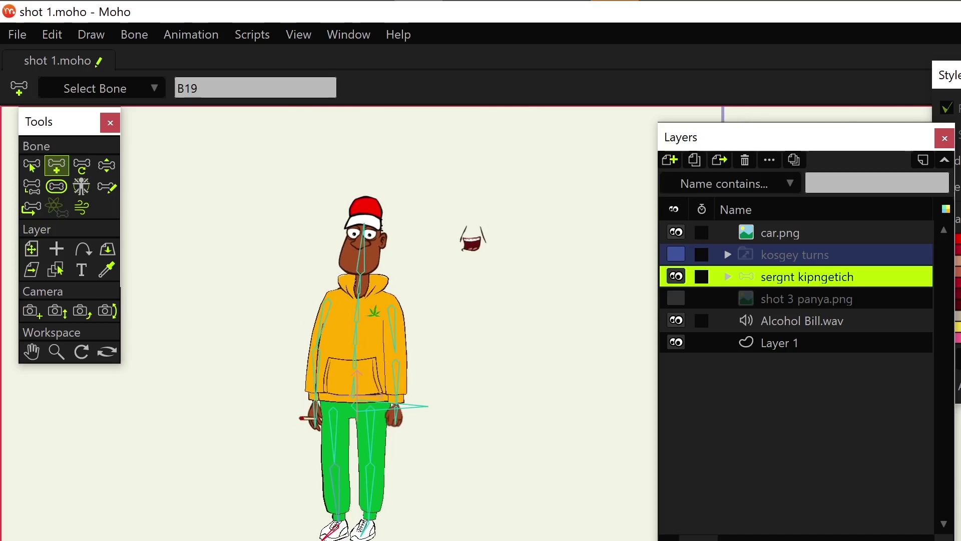
scroll(526, 526, up, 1)
scroll(525, 526, up, 1)
scroll(526, 526, up, 1)
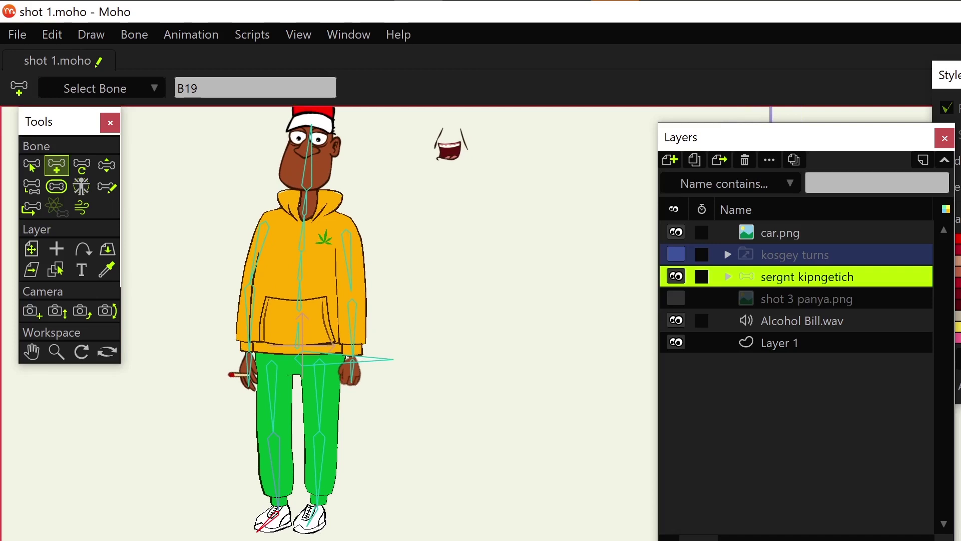
scroll(525, 526, up, 1)
scroll(526, 525, down, 1)
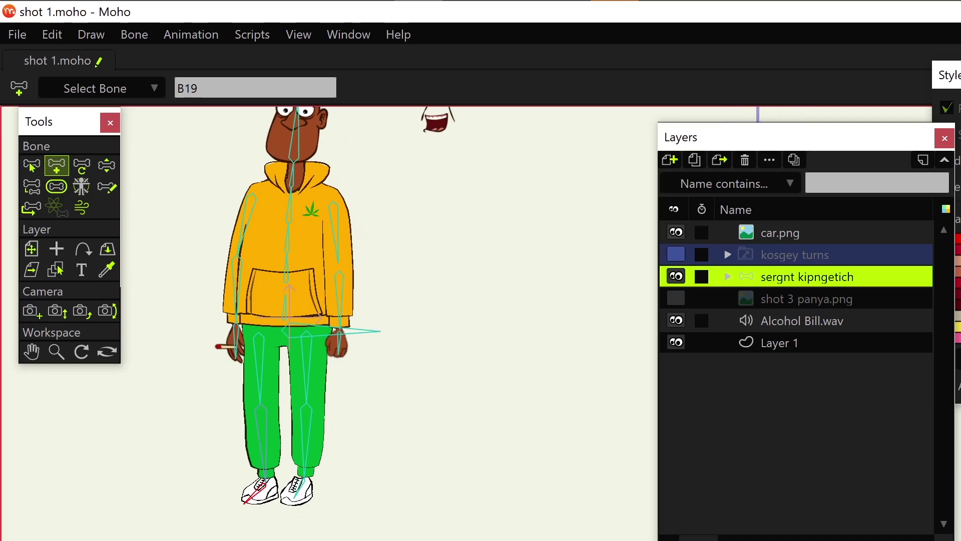
scroll(323, 323, up, 1)
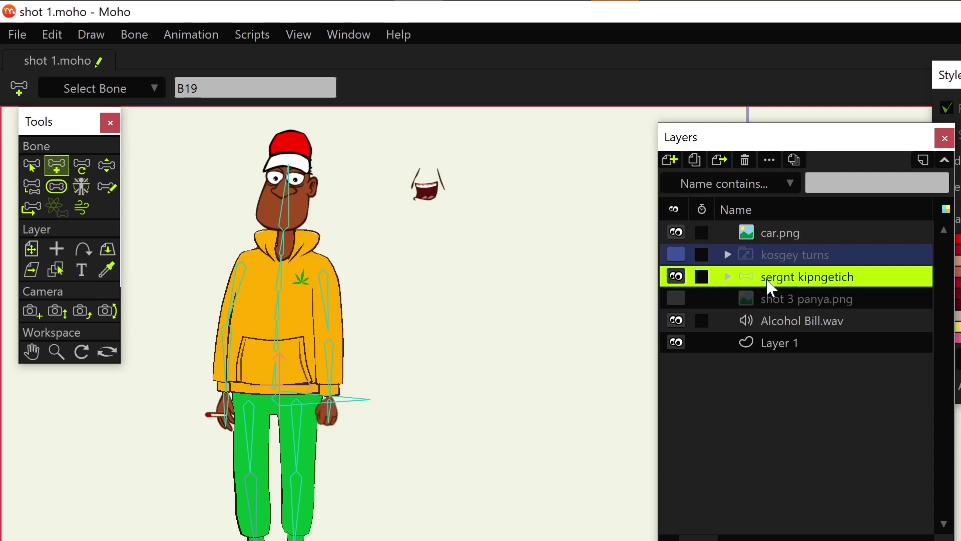
click(675, 275)
Step: Expand the sergnt kipngetich group and select the left jacket layer
click(676, 276)
click(729, 277)
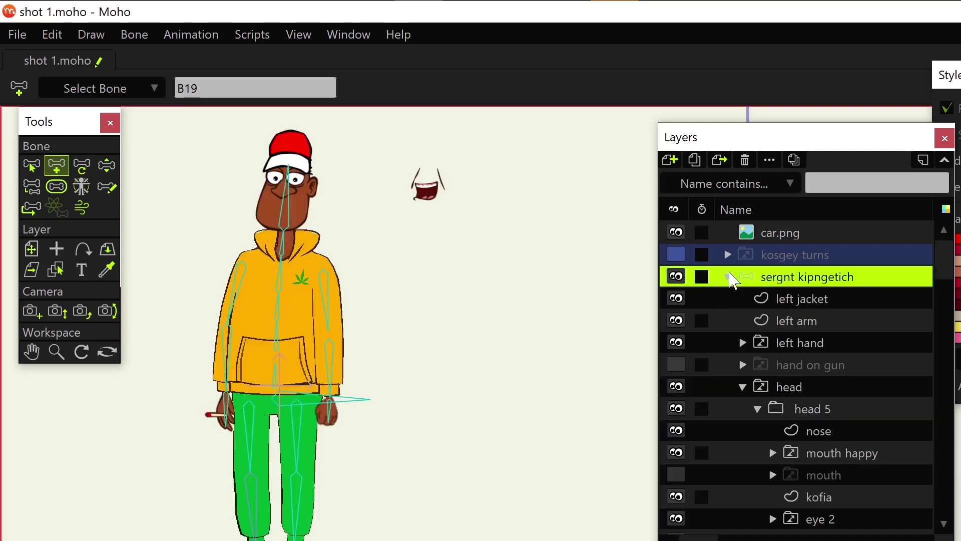
click(803, 301)
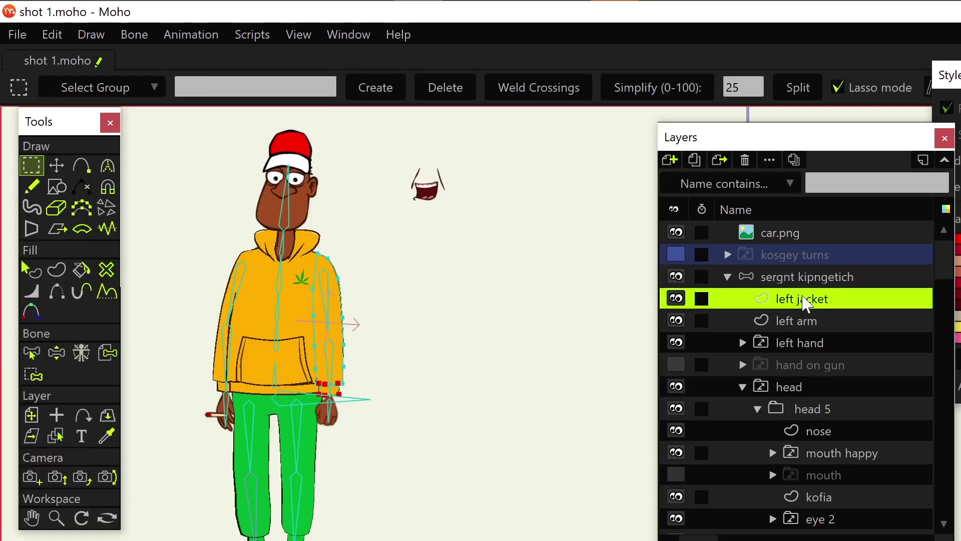
scroll(350, 365, up, 1)
scroll(361, 358, up, 1)
scroll(375, 369, up, 1)
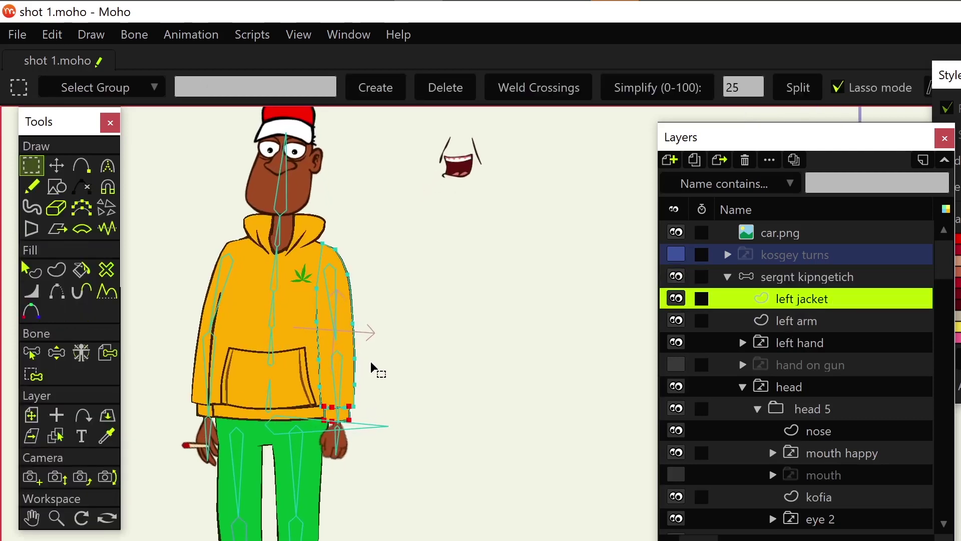
Step: Clear the point selection, pan to the character and choose the Bind Points tool
click(630, 352)
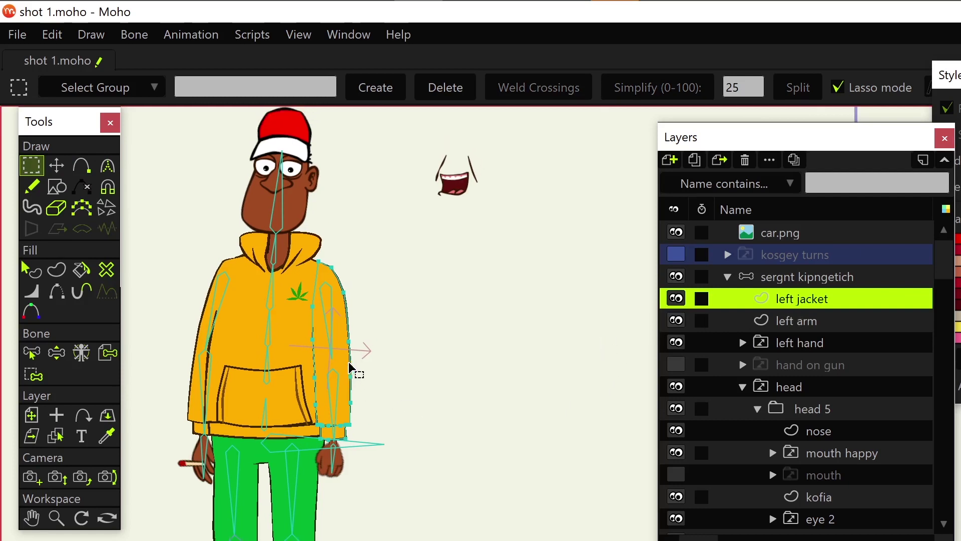
drag(355, 367, 360, 386)
scroll(354, 386, down, 1)
scroll(409, 342, down, 2)
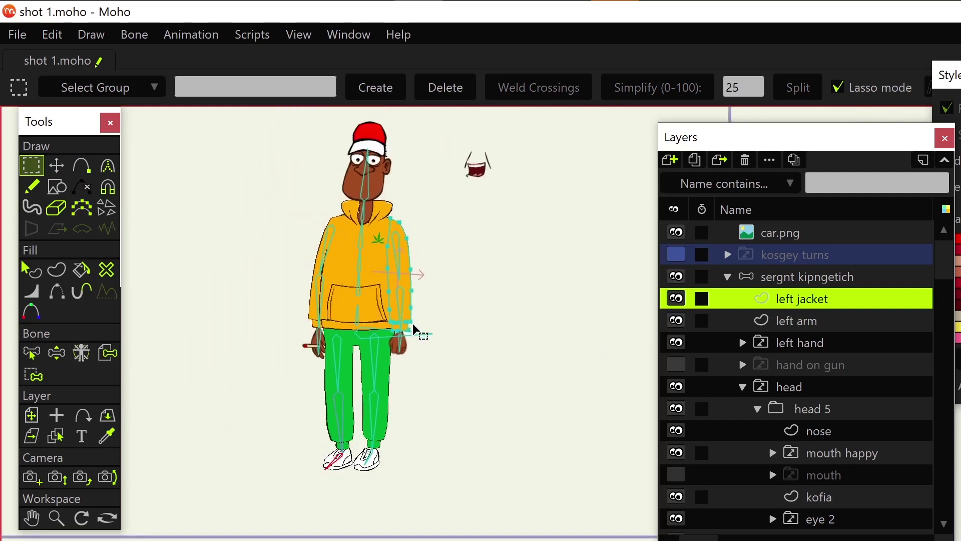
scroll(419, 330, down, 1)
scroll(404, 397, up, 2)
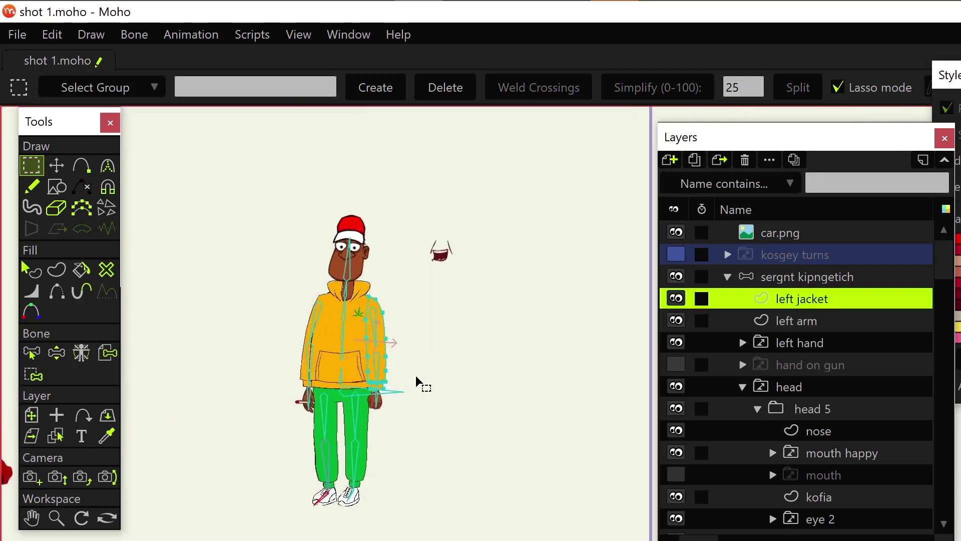
scroll(421, 382, up, 2)
scroll(379, 394, up, 1)
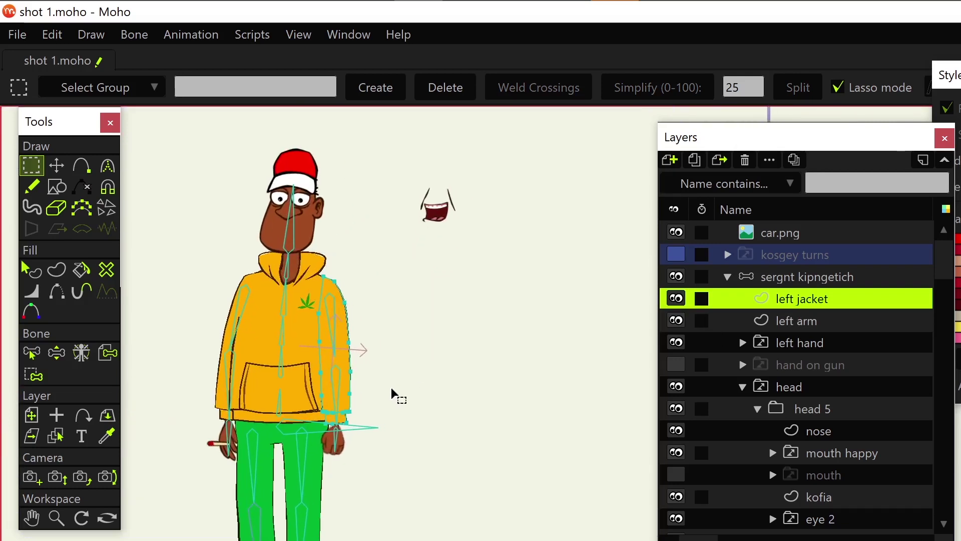
scroll(375, 387, up, 1)
scroll(366, 382, up, 1)
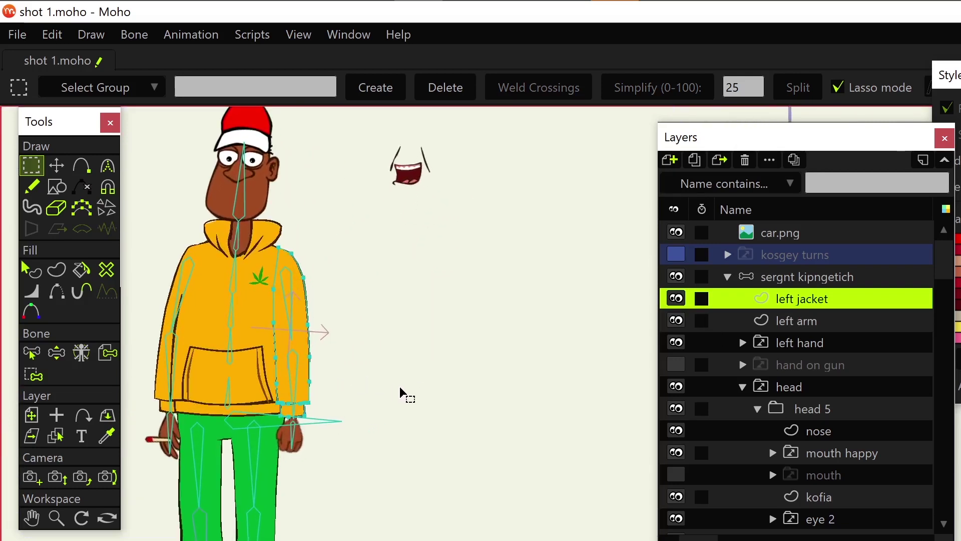
scroll(378, 421, up, 2)
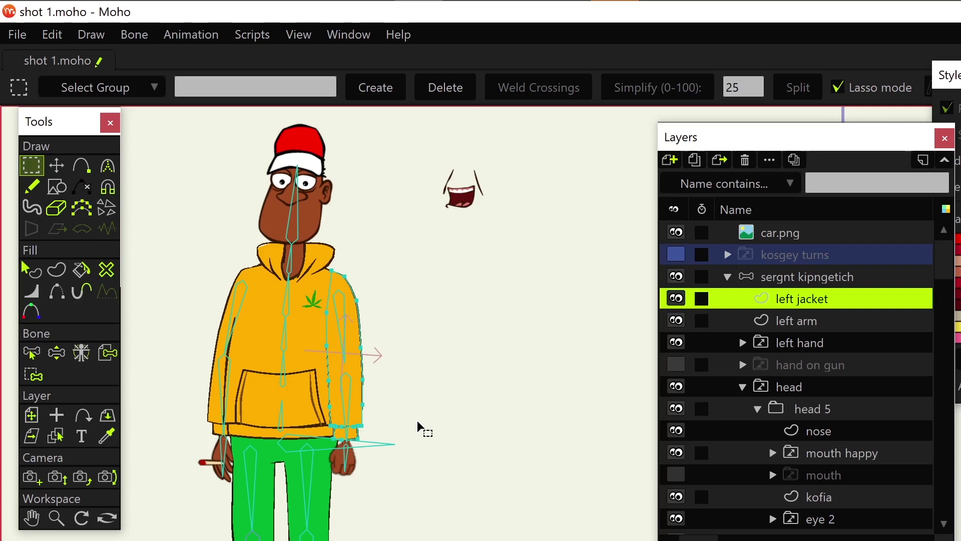
click(32, 375)
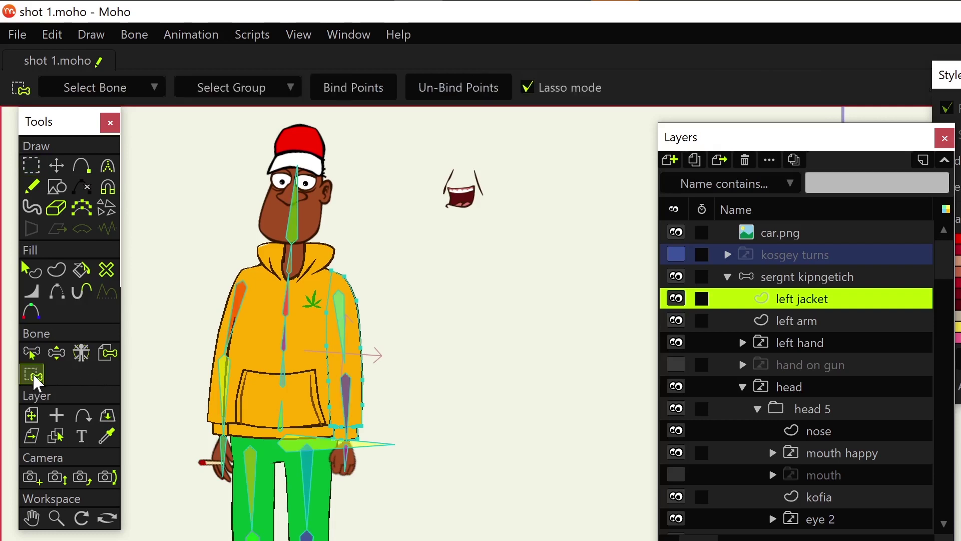
scroll(403, 395, up, 2)
scroll(432, 361, up, 2)
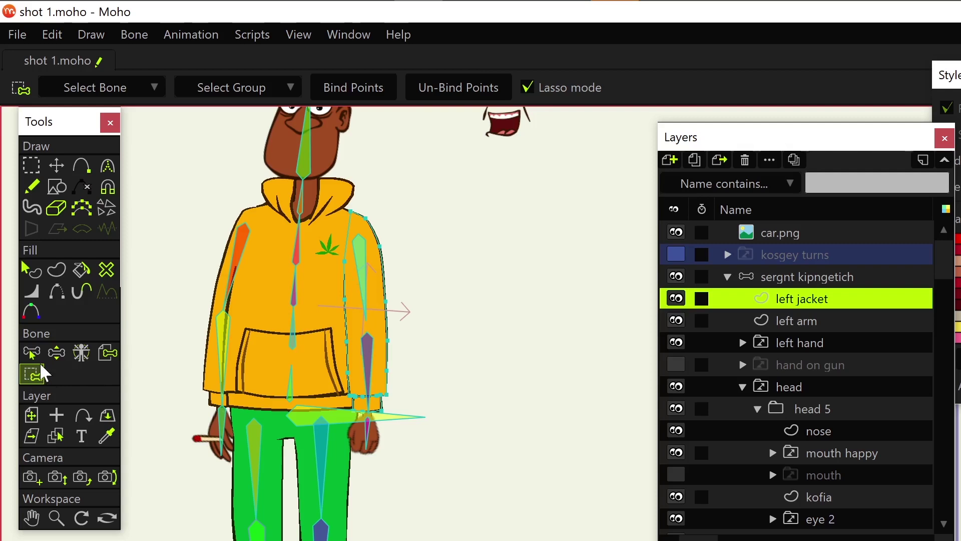
Step: Lasso the left jacket's lower sleeve points and bind them to the forearm bone
key(ctrl+a)
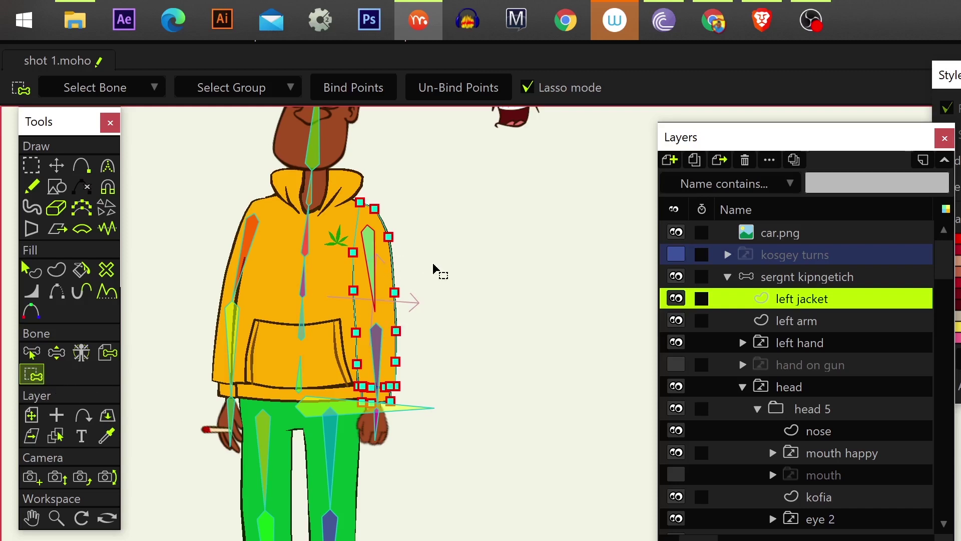
drag(436, 271, 394, 373)
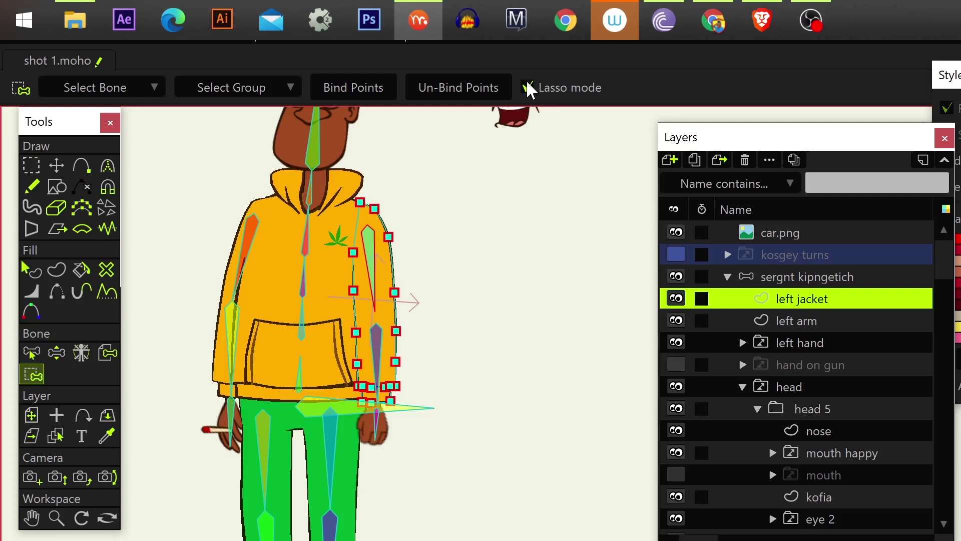
click(382, 348)
drag(424, 325, 396, 333)
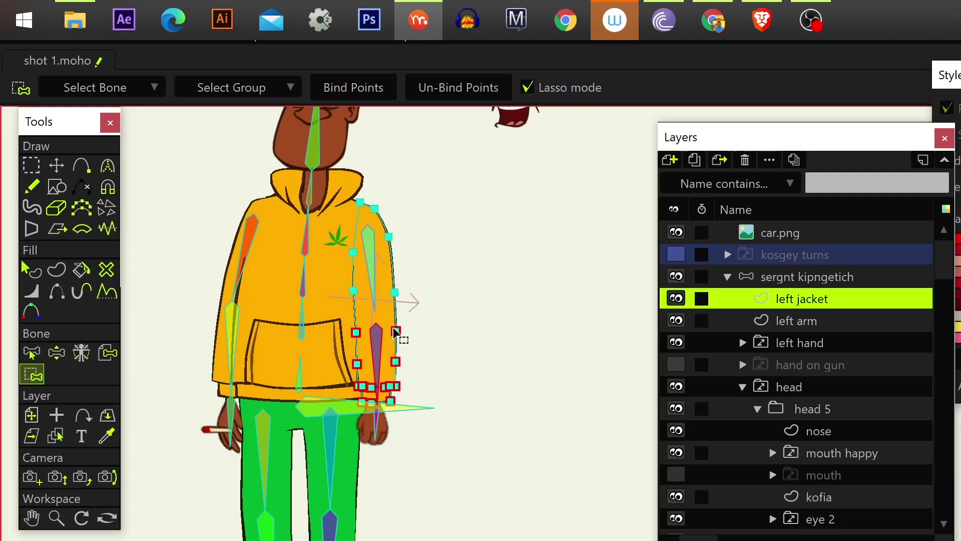
click(372, 86)
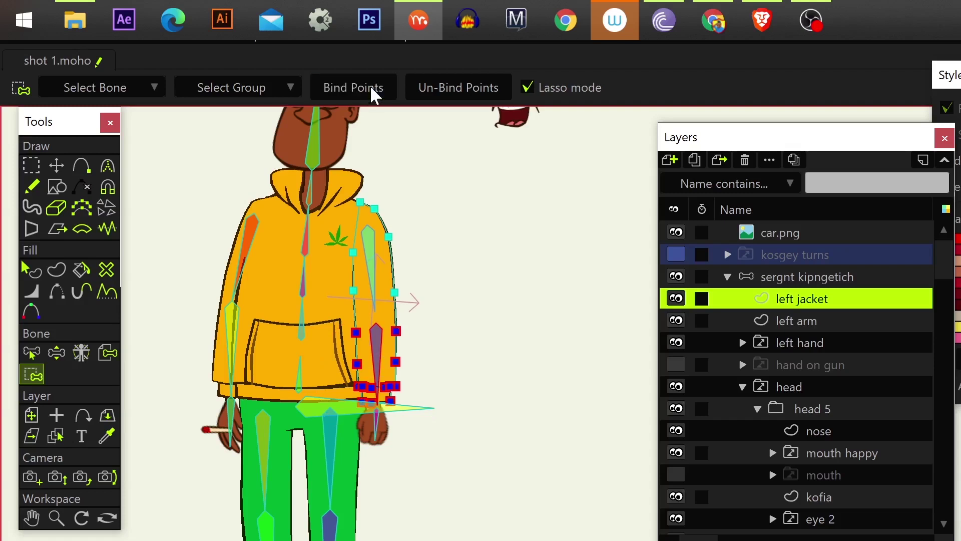
click(795, 320)
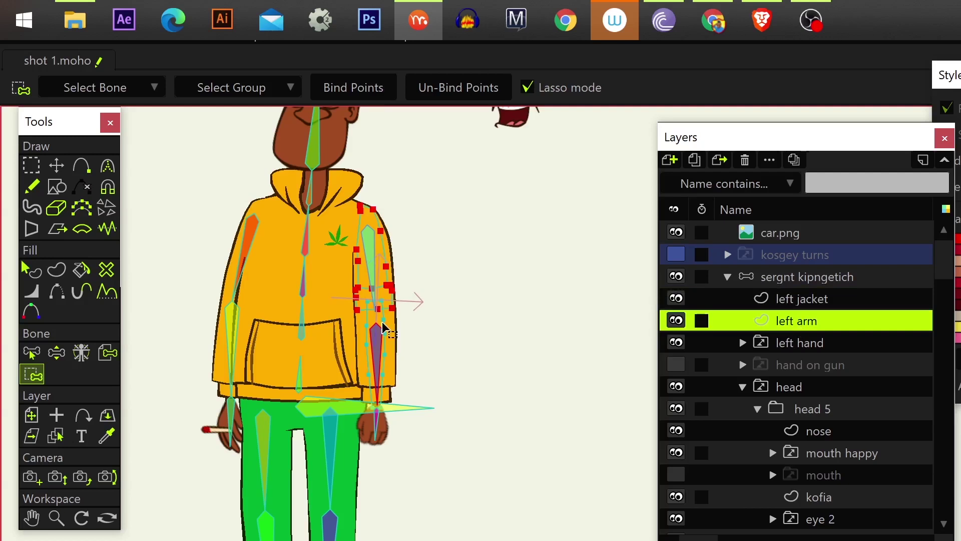
scroll(408, 318, up, 2)
scroll(425, 337, up, 2)
scroll(393, 314, up, 2)
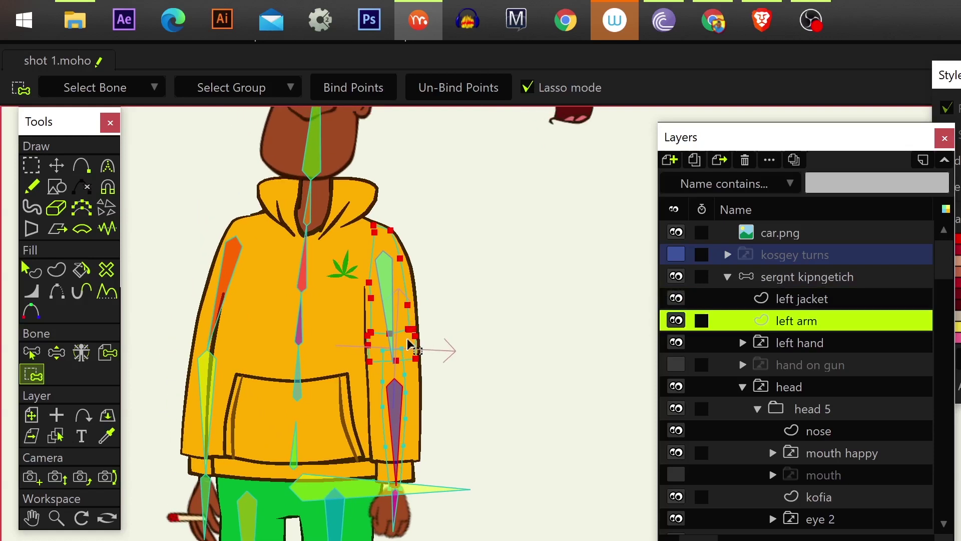
Step: Bind the left arm's upper points to the upper arm bone
alt+click(387, 305)
drag(473, 325, 474, 328)
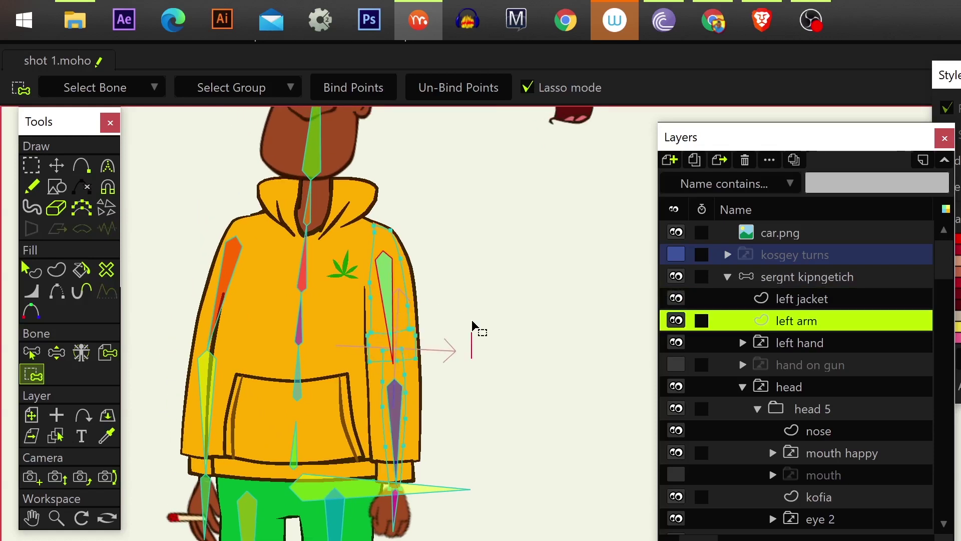
click(363, 88)
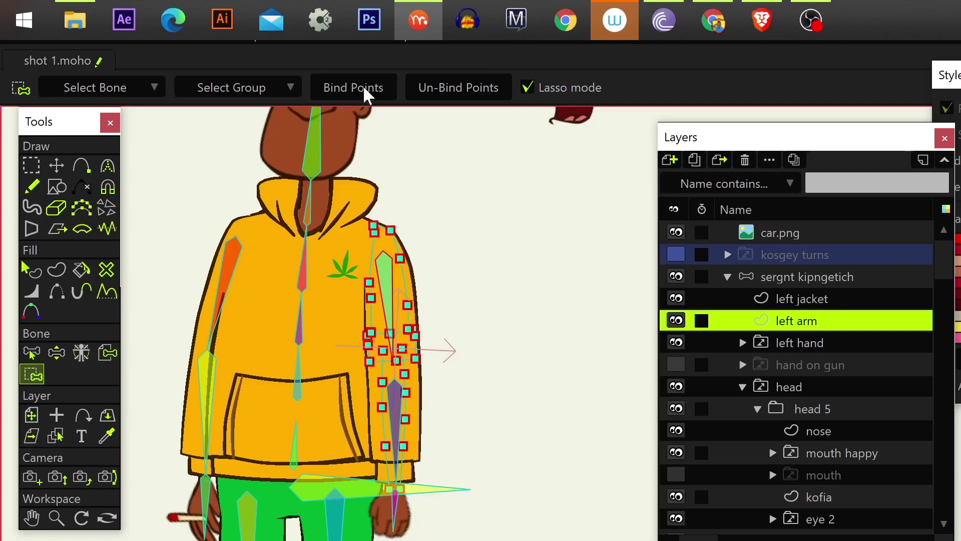
Step: Bind the lower-arm points to the forearm bone
alt+click(399, 414)
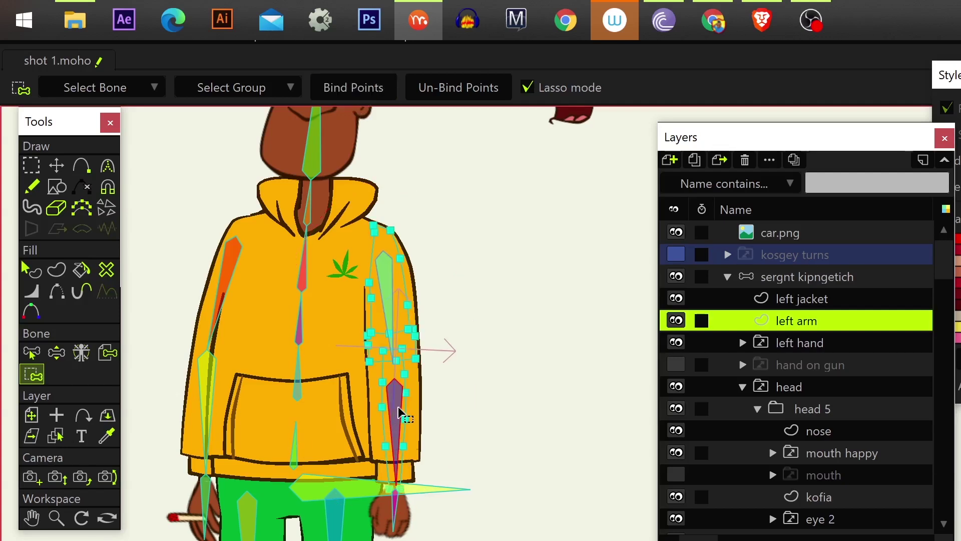
drag(424, 381, 424, 404)
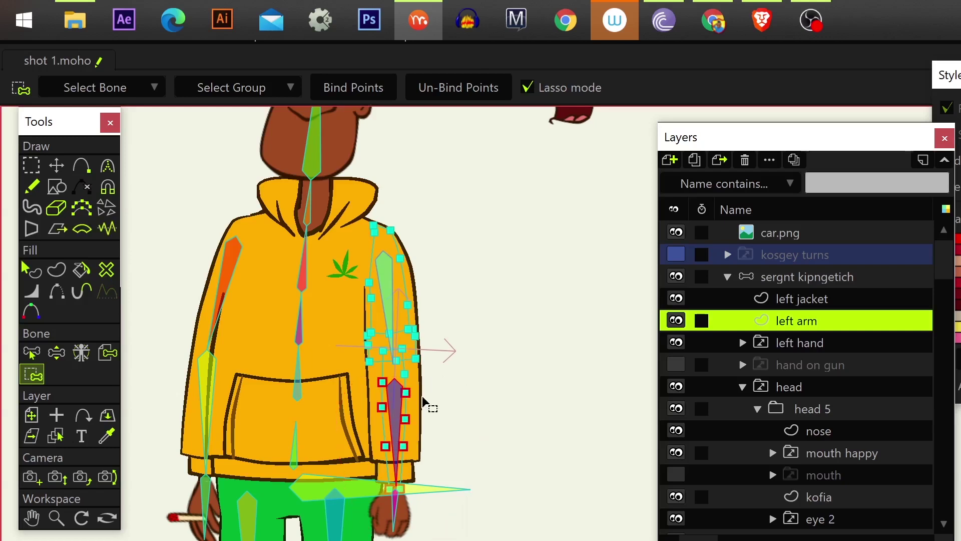
click(361, 90)
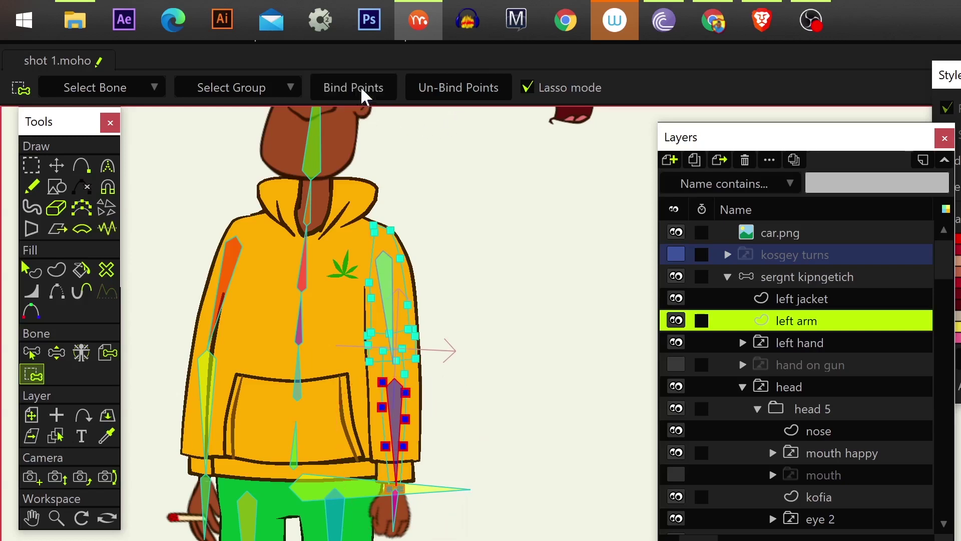
click(759, 342)
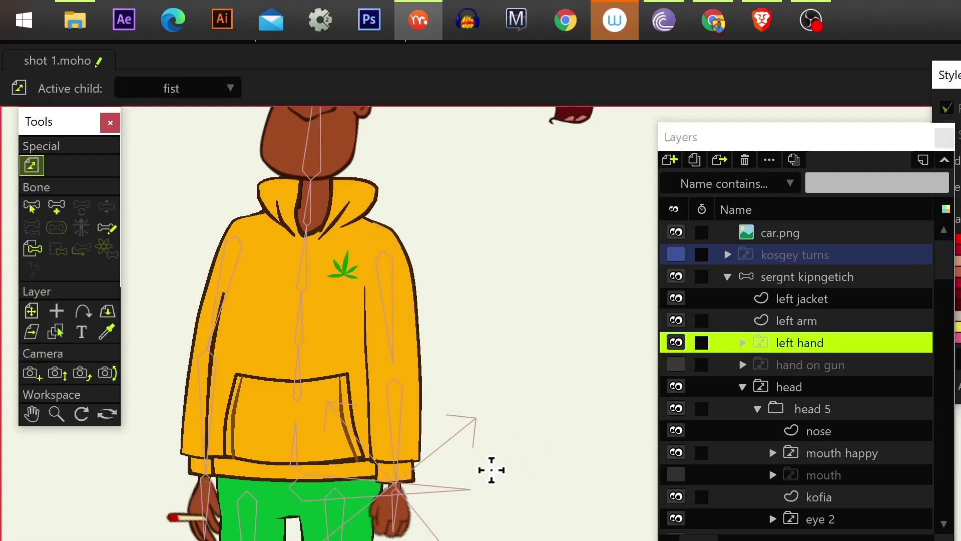
scroll(480, 436, down, 3)
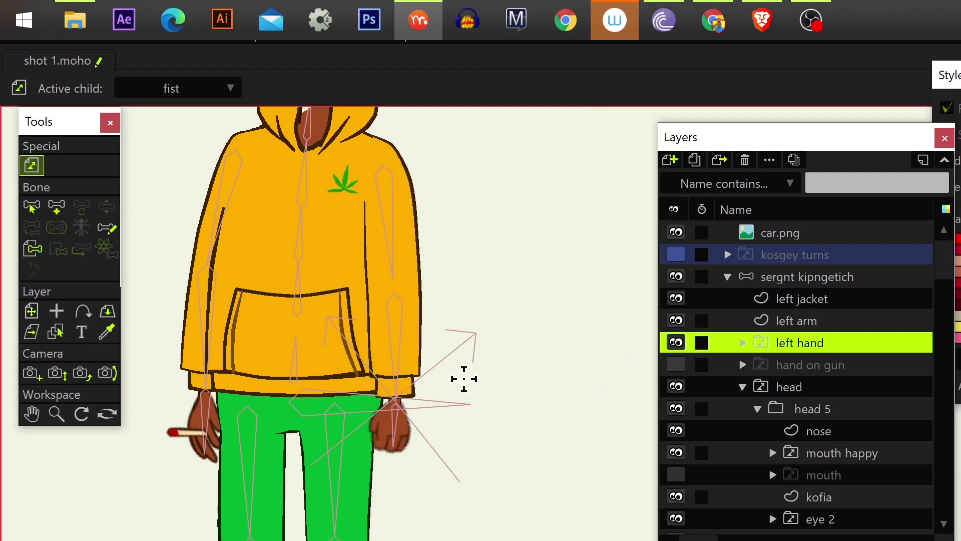
Step: Expand the left hand switch group and step through its poses, ending on fist
click(33, 250)
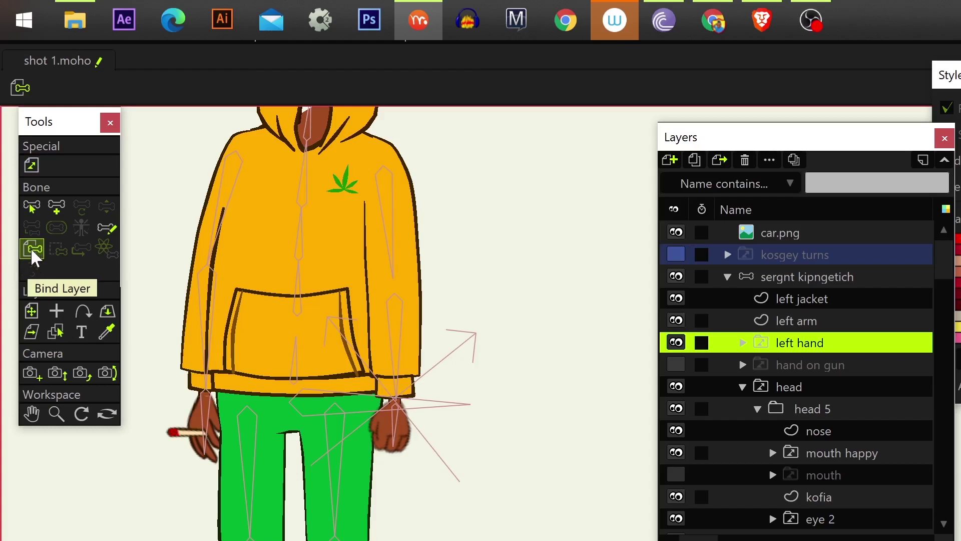
click(743, 343)
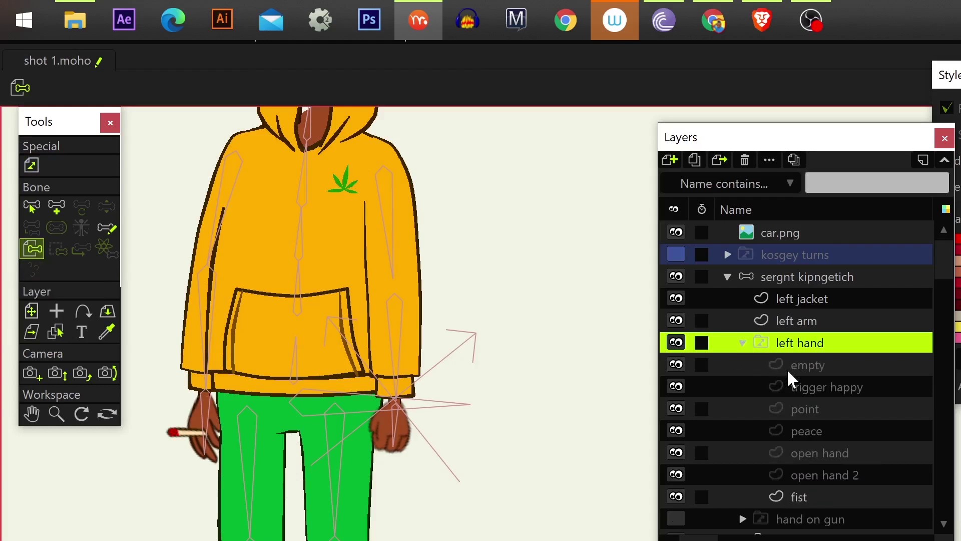
click(806, 366)
click(815, 385)
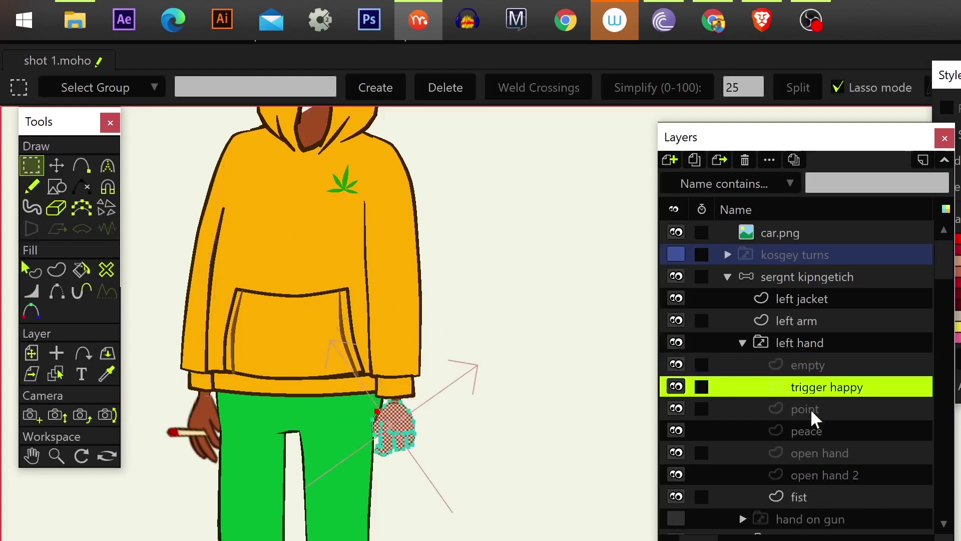
click(811, 409)
click(817, 431)
click(811, 454)
click(814, 472)
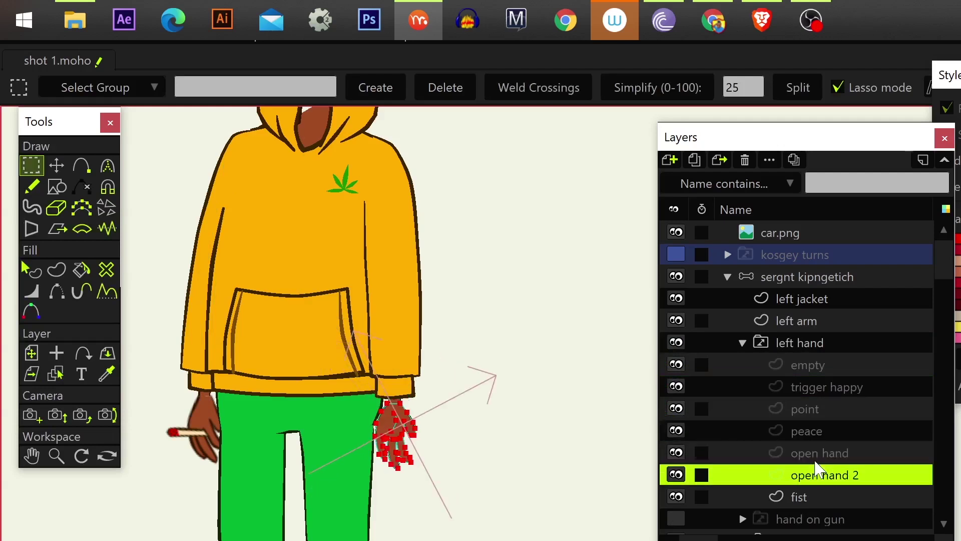
click(804, 494)
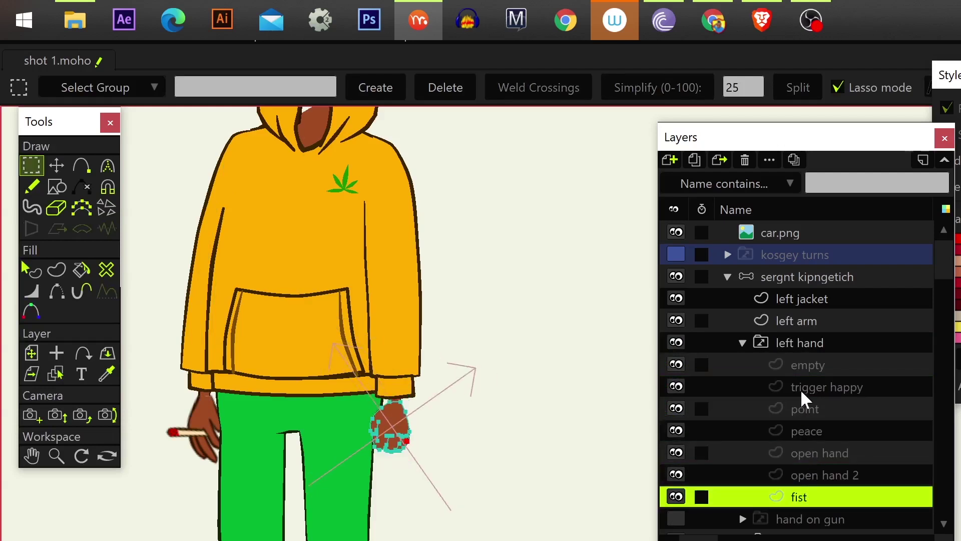
Step: Bind the left hand switch layer to the hand bone with Bind Layer
click(745, 341)
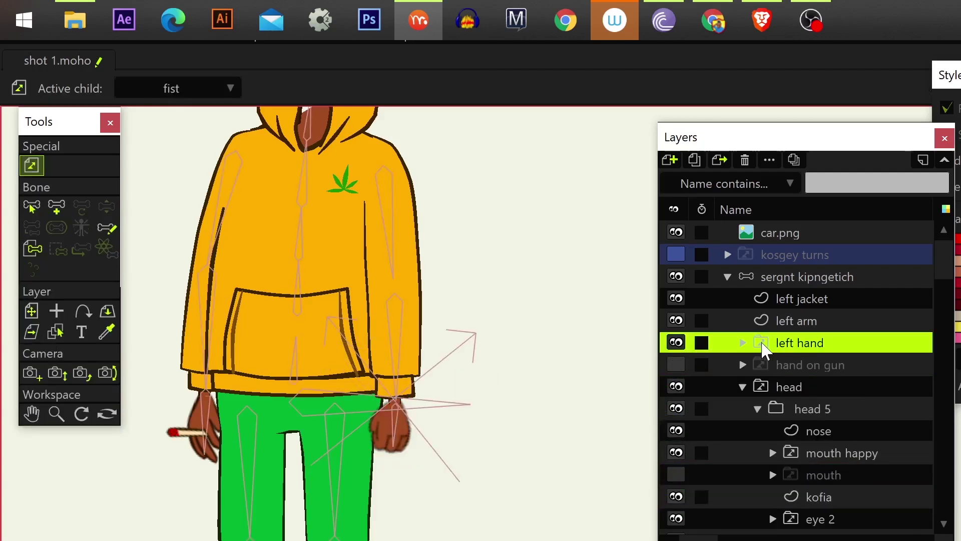
click(33, 250)
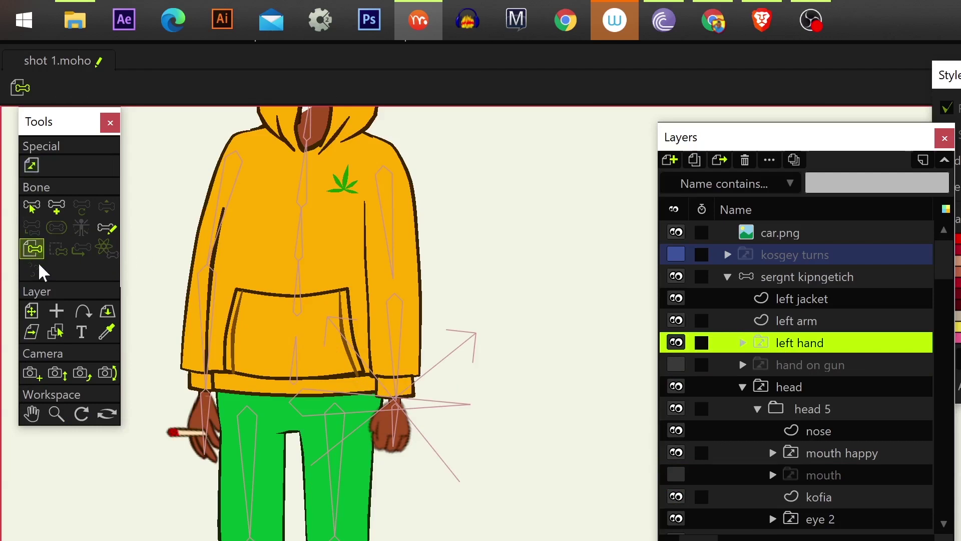
click(396, 430)
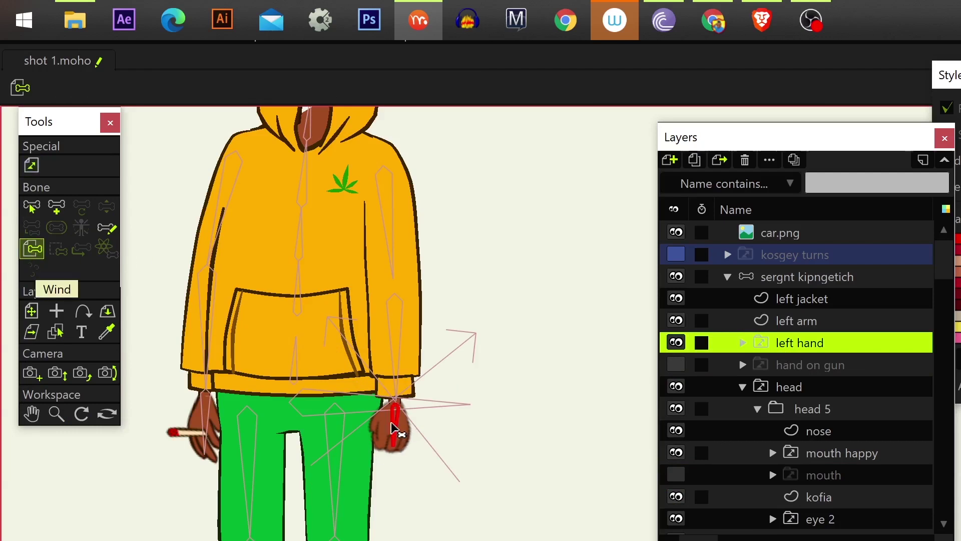
Step: Show bone strength and swing the upper arm and forearm to test the binding
click(802, 278)
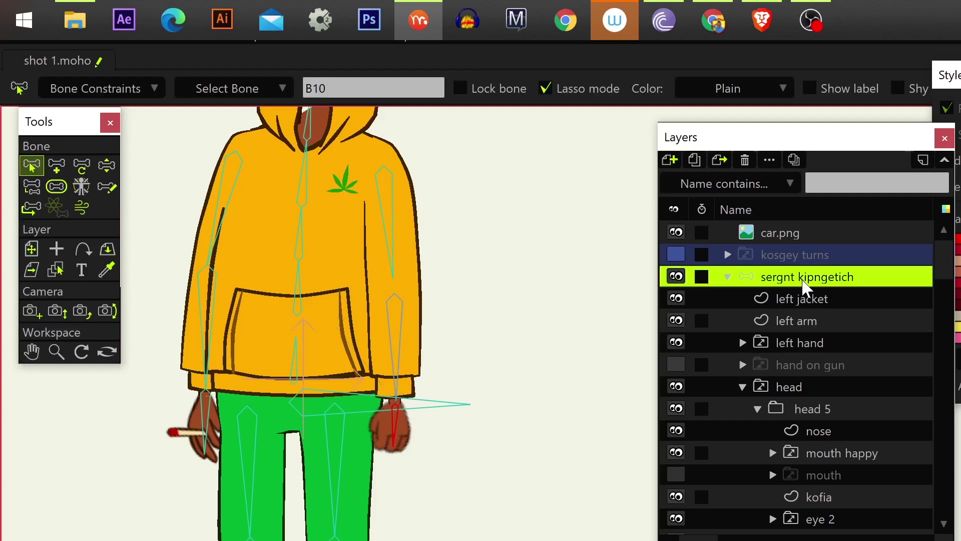
scroll(443, 365, down, 2)
click(106, 165)
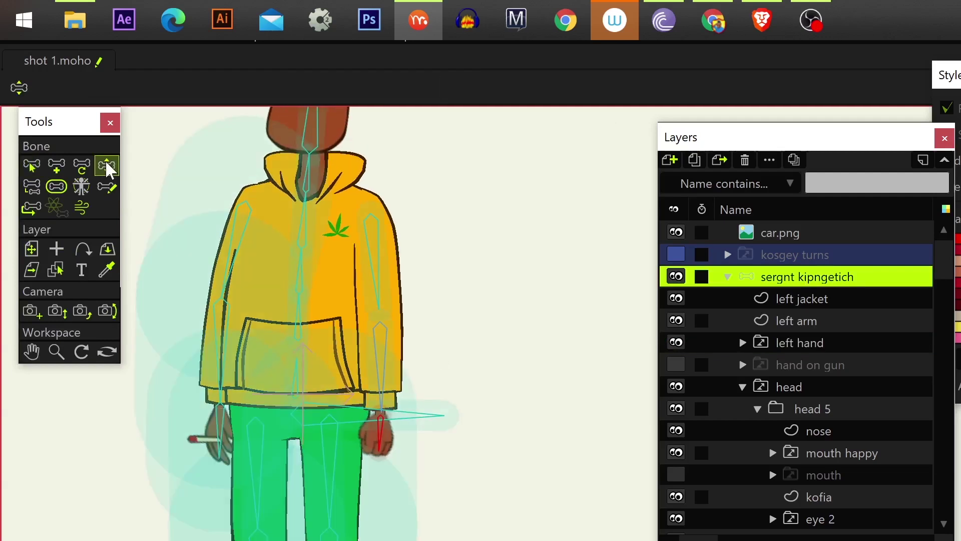
click(380, 273)
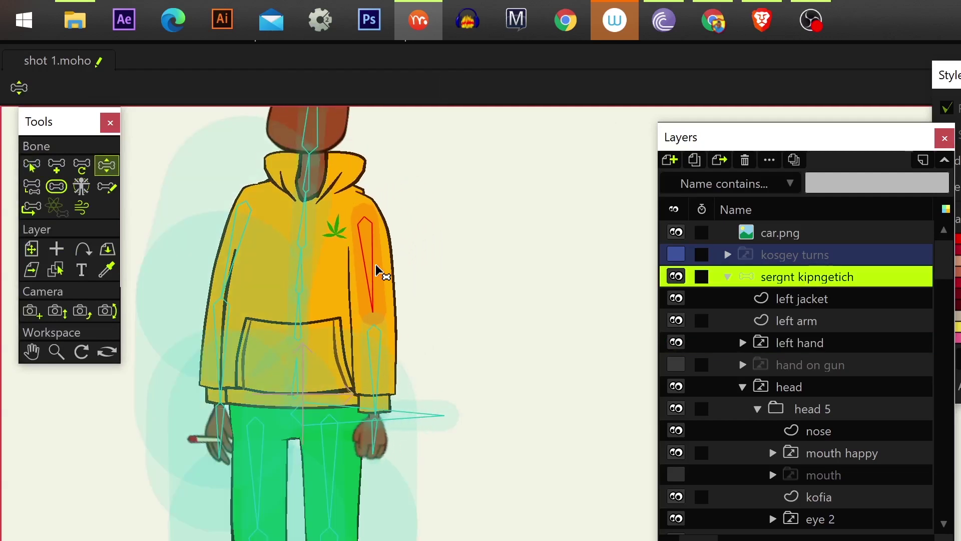
click(385, 358)
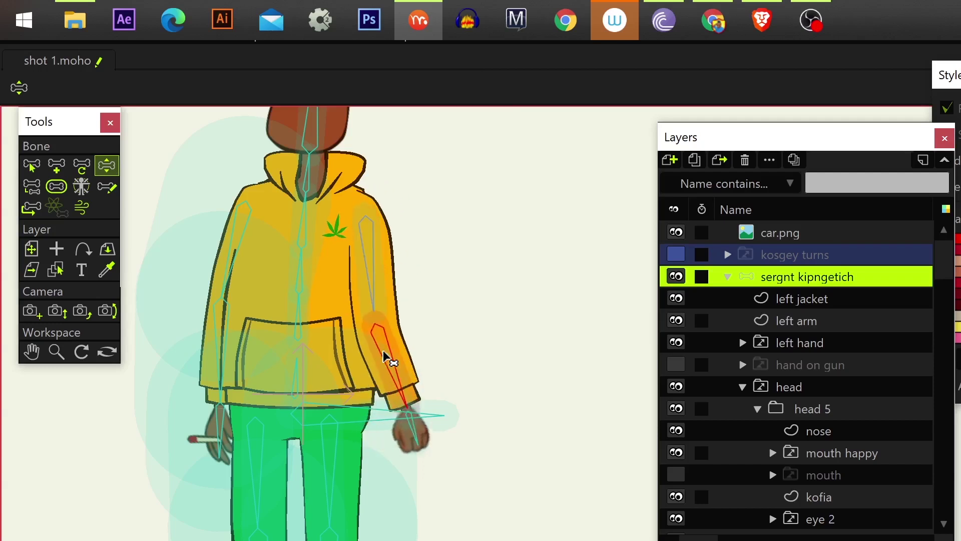
drag(388, 283, 395, 280)
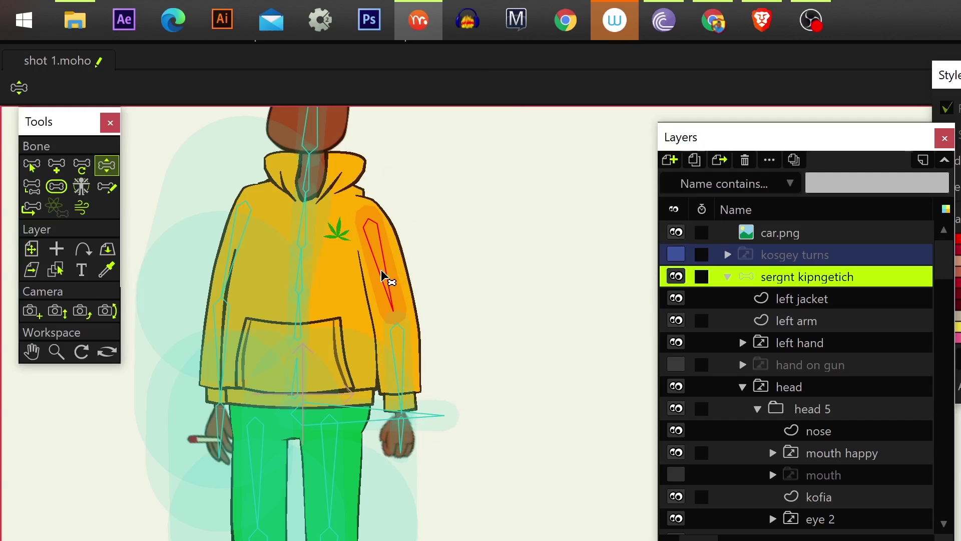
Step: Select chest bone B5, try rotating it, then undo the rotation
key(b)
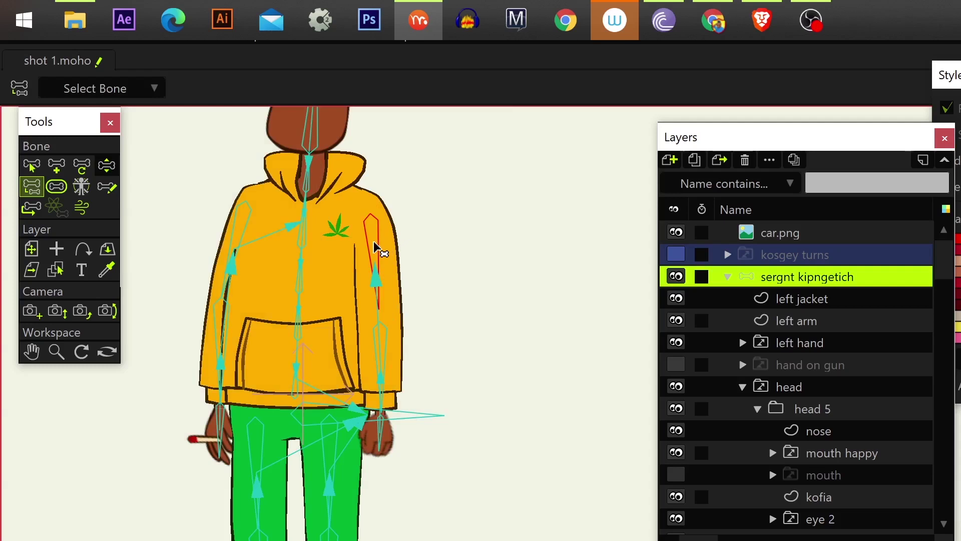
click(38, 164)
click(305, 240)
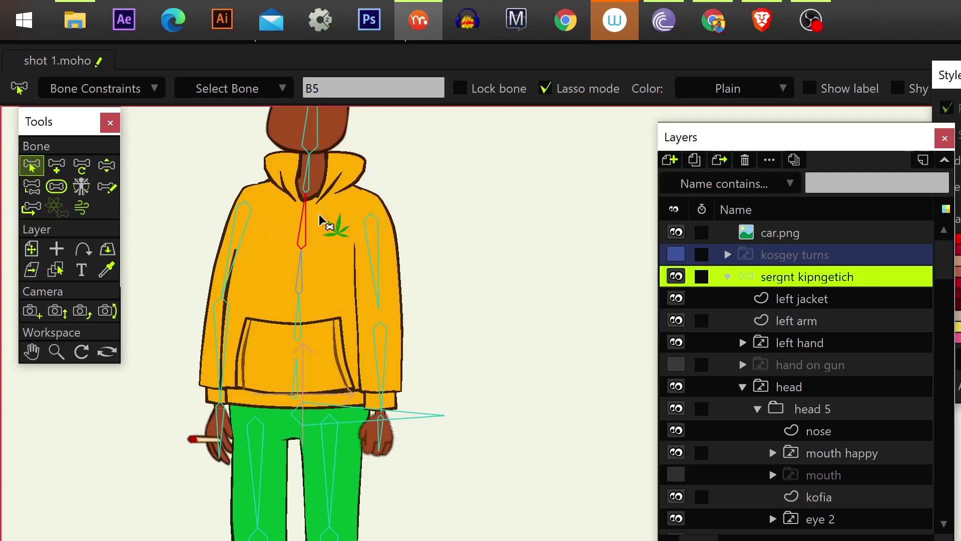
key(z)
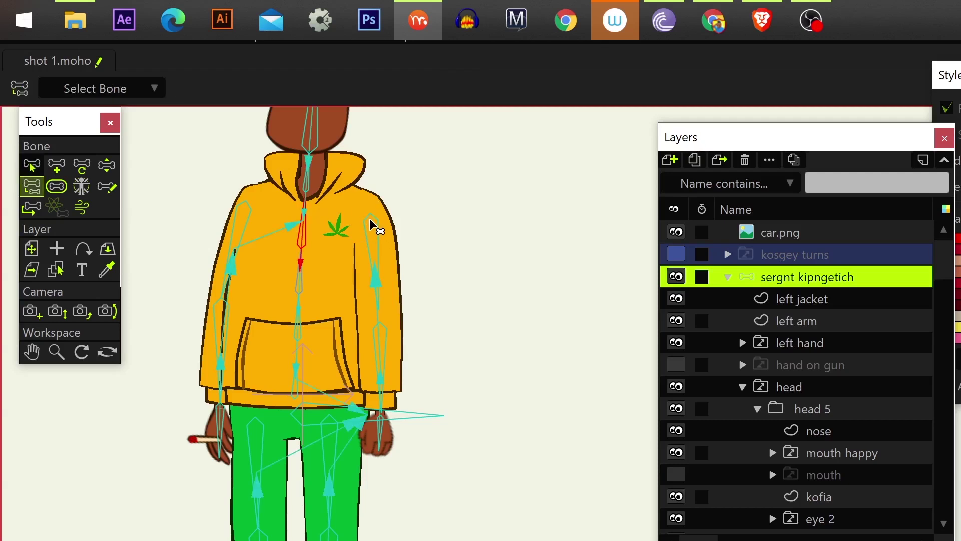
drag(373, 227, 372, 228)
key(ctrl+z)
Step: Select shoulder bone B8 and angle it toward the chest
key(b)
click(373, 231)
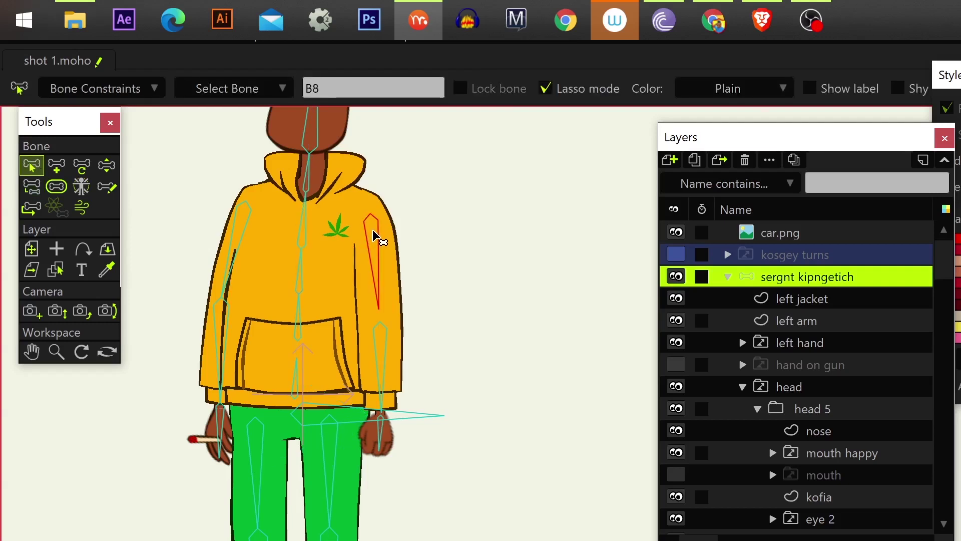
key(z)
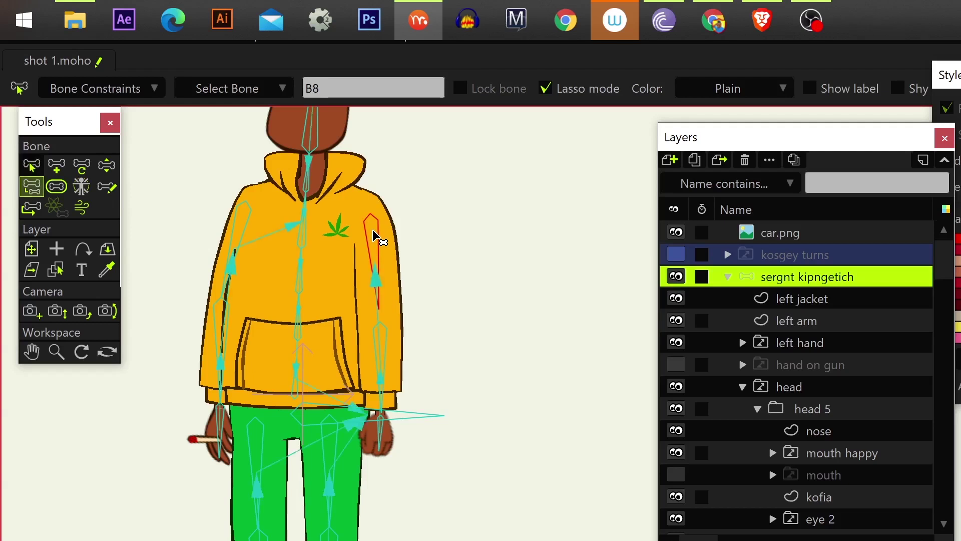
drag(378, 240, 307, 245)
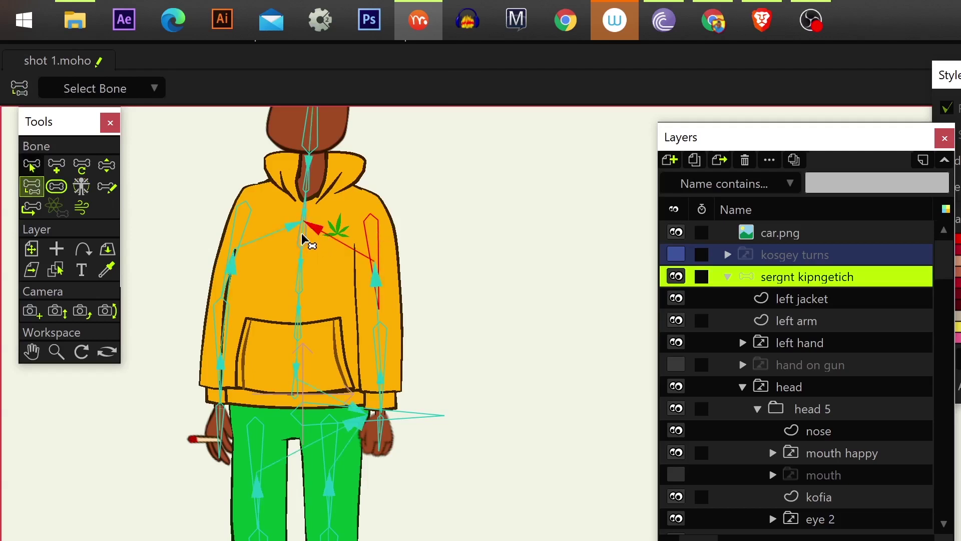
double_click(769, 278)
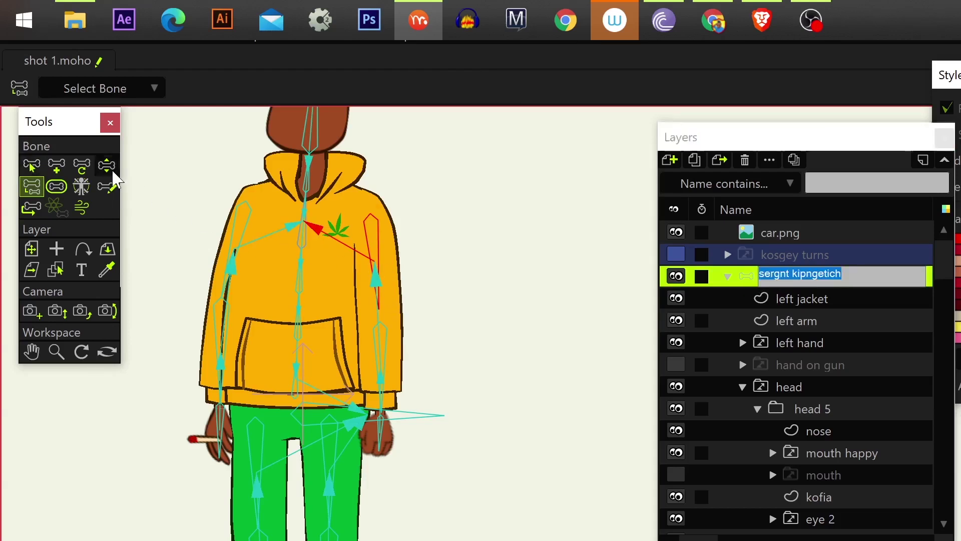
click(107, 165)
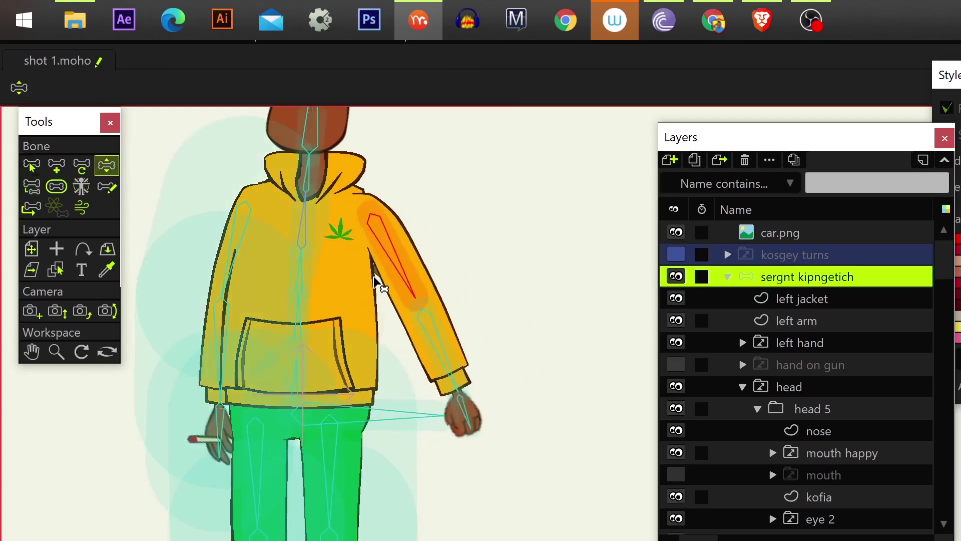
Step: Rotate the upper-arm and forearm bones to raise the left arm and bend the elbow
click(434, 338)
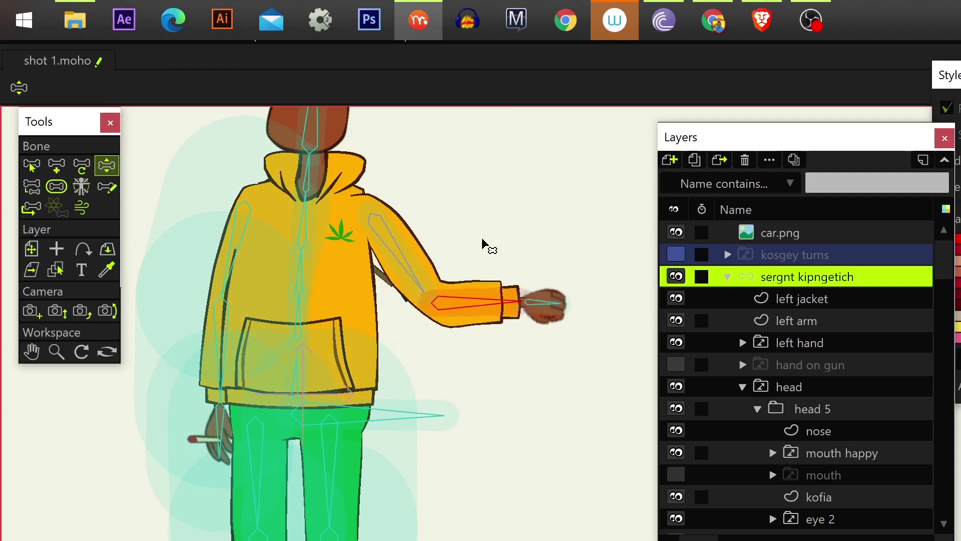
click(412, 282)
click(490, 283)
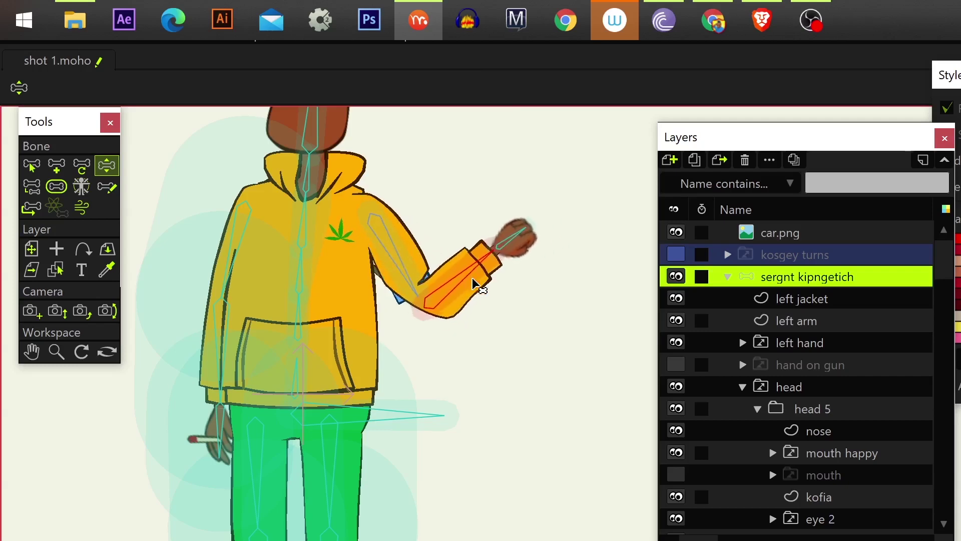
scroll(350, 254, up, 1)
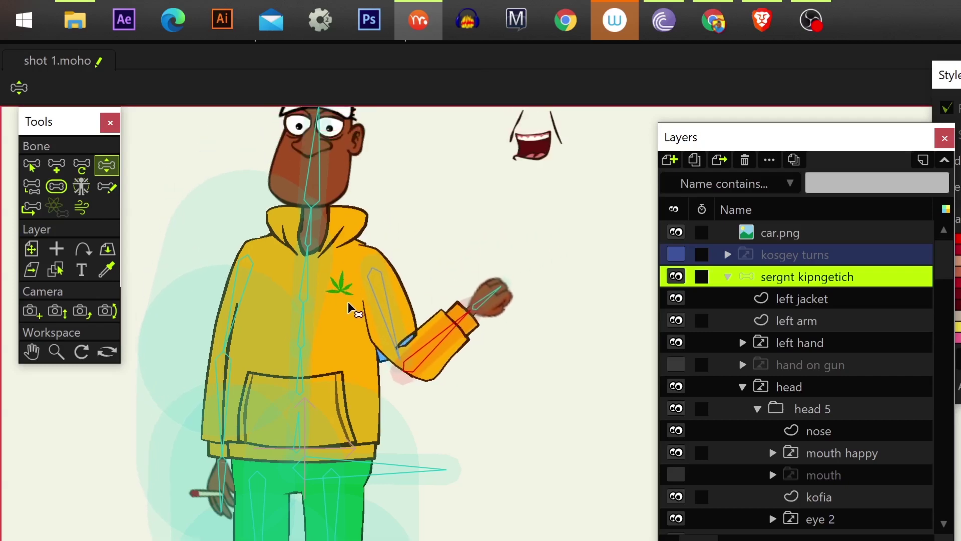
scroll(349, 260, up, 2)
scroll(348, 271, up, 2)
scroll(346, 291, up, 2)
scroll(346, 293, down, 2)
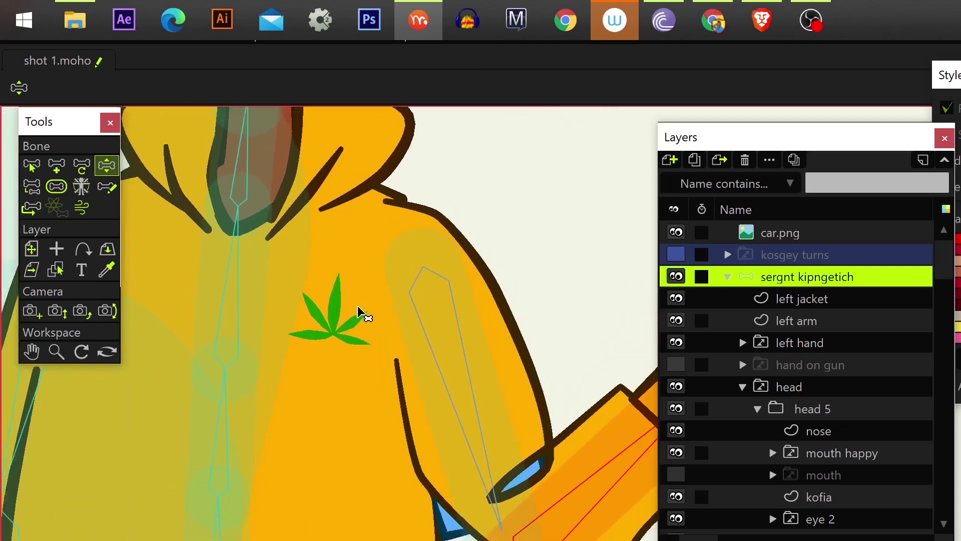
scroll(361, 301, down, 2)
scroll(368, 274, down, 3)
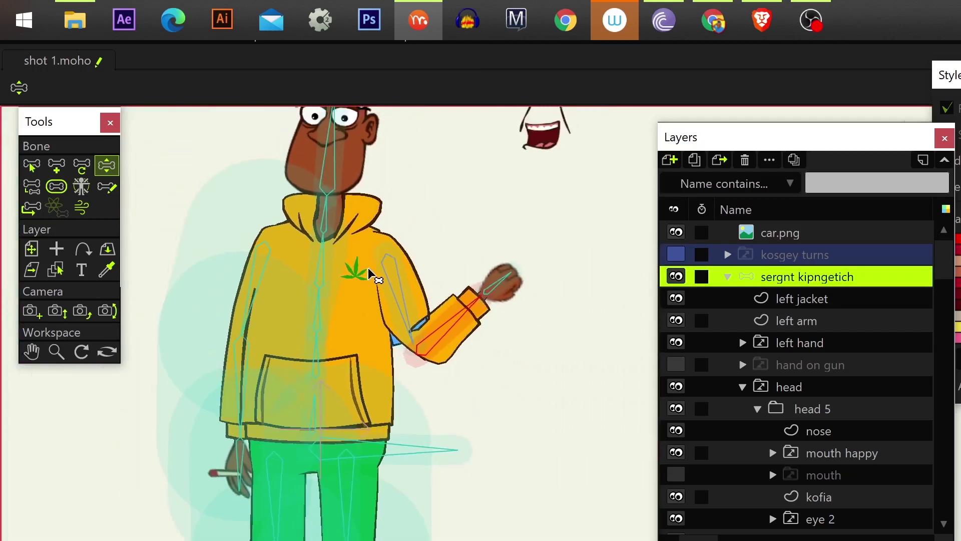
scroll(376, 274, down, 2)
scroll(379, 292, up, 3)
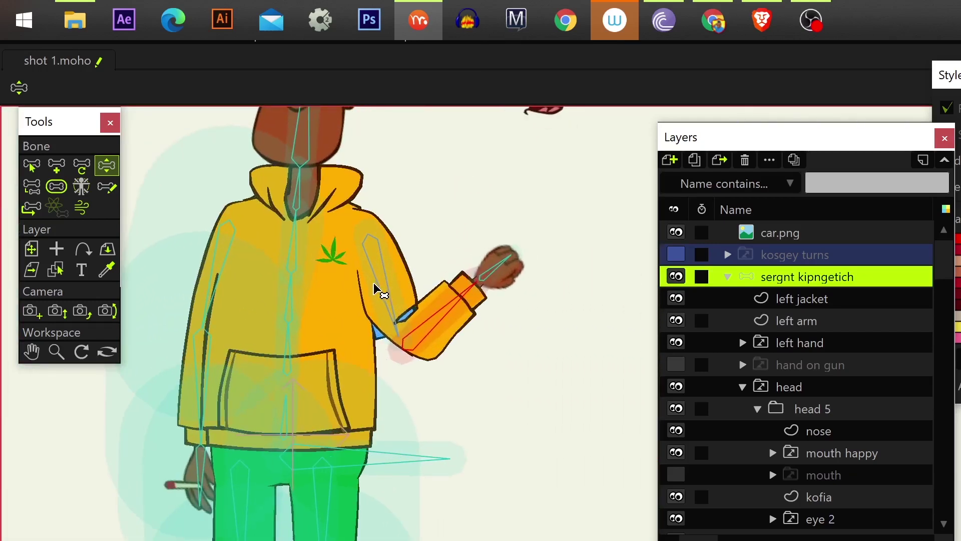
scroll(368, 315, down, 1)
scroll(358, 338, up, 1)
scroll(363, 327, up, 1)
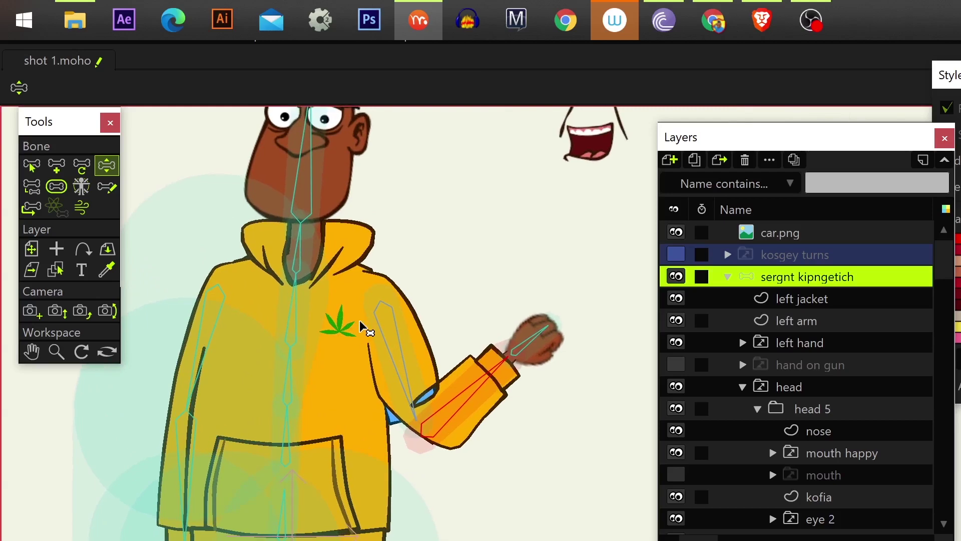
scroll(361, 372, up, 2)
scroll(353, 381, up, 2)
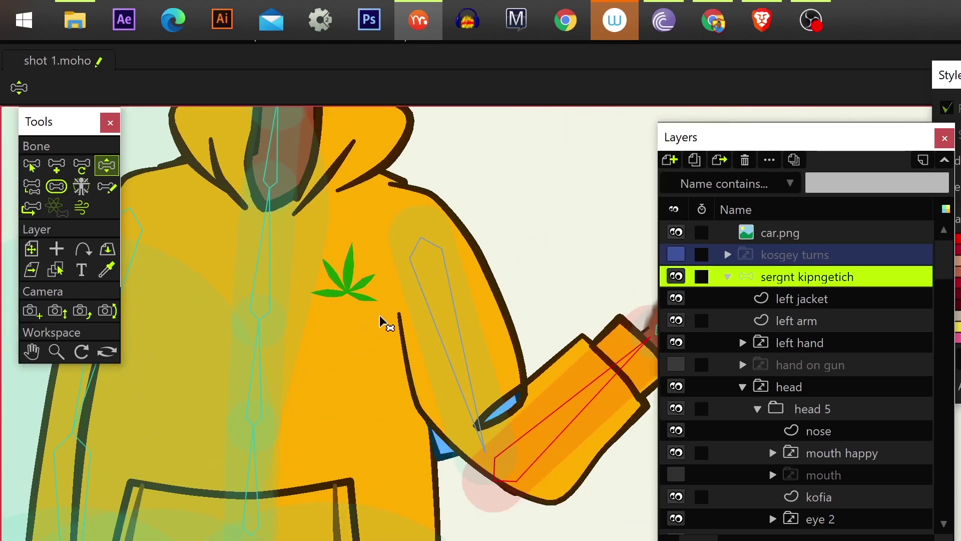
scroll(382, 315, down, 2)
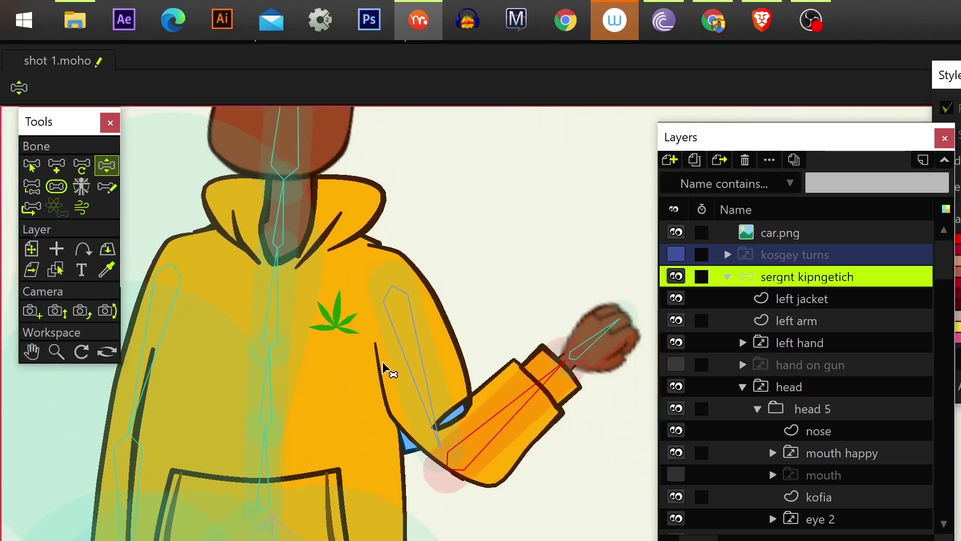
scroll(383, 361, down, 2)
scroll(372, 346, up, 1)
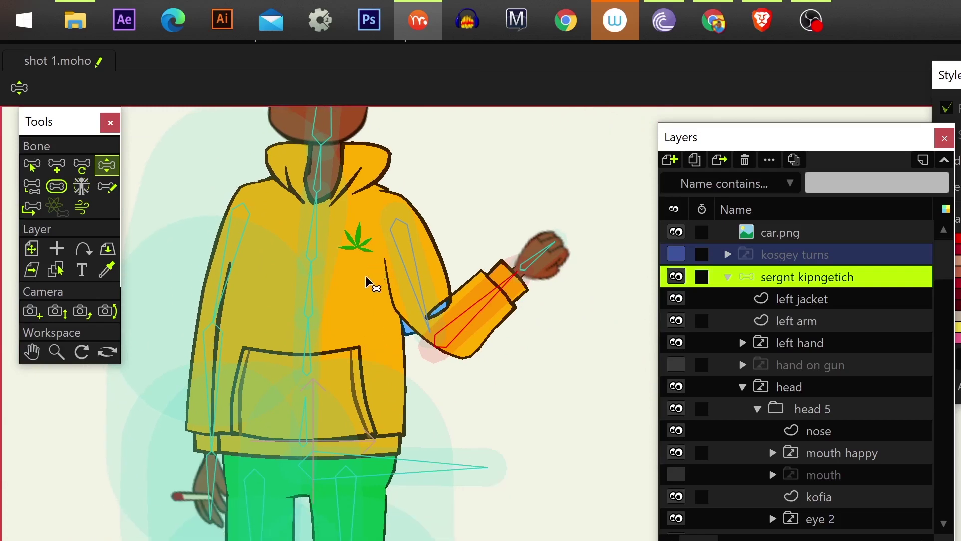
scroll(444, 328, down, 2)
scroll(459, 312, down, 1)
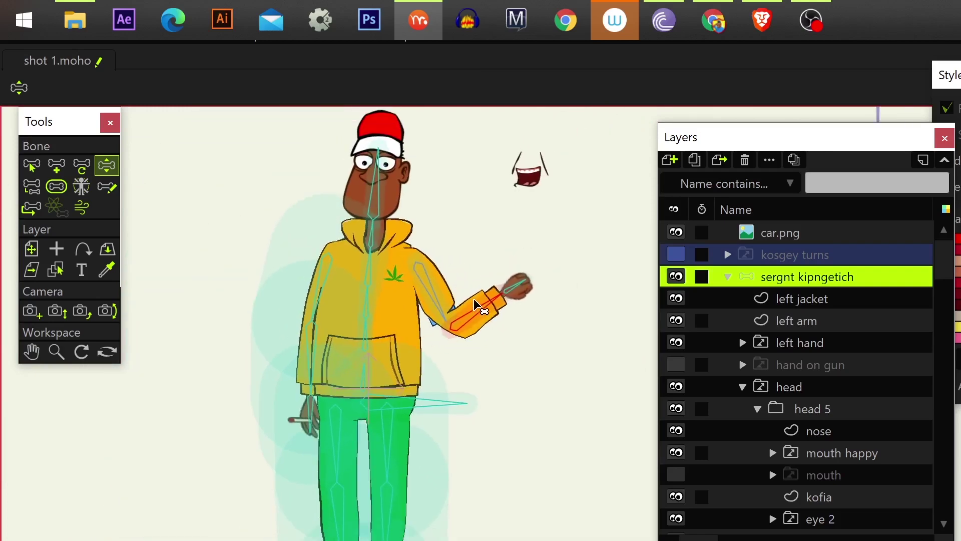
scroll(475, 307, up, 2)
scroll(444, 301, up, 1)
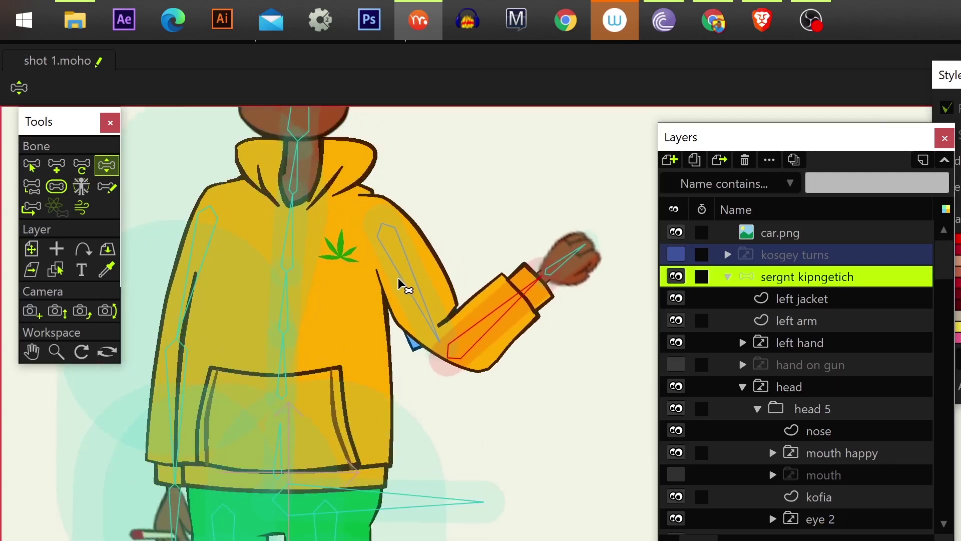
click(57, 187)
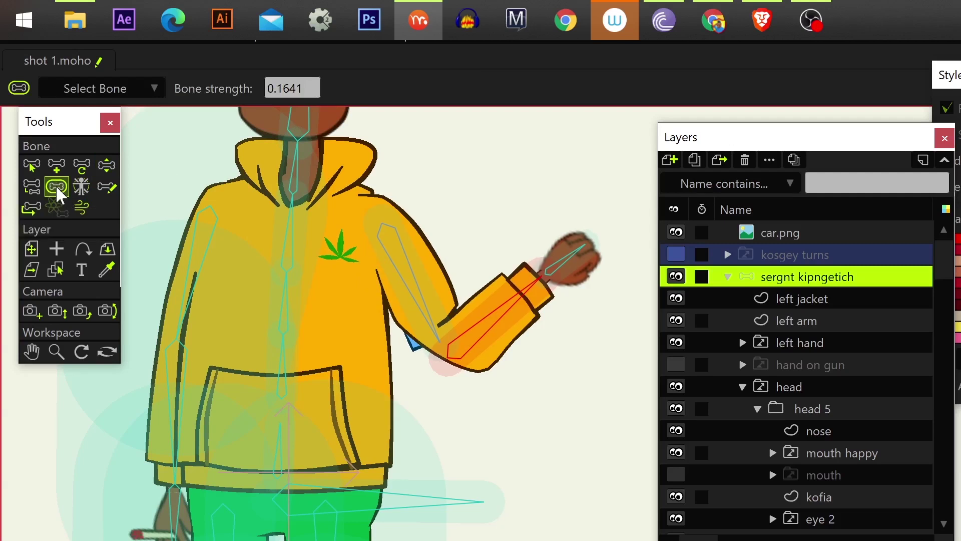
Step: Set every bone's strength to 0 and swing the left arm down beside the body
key(ctrl+a)
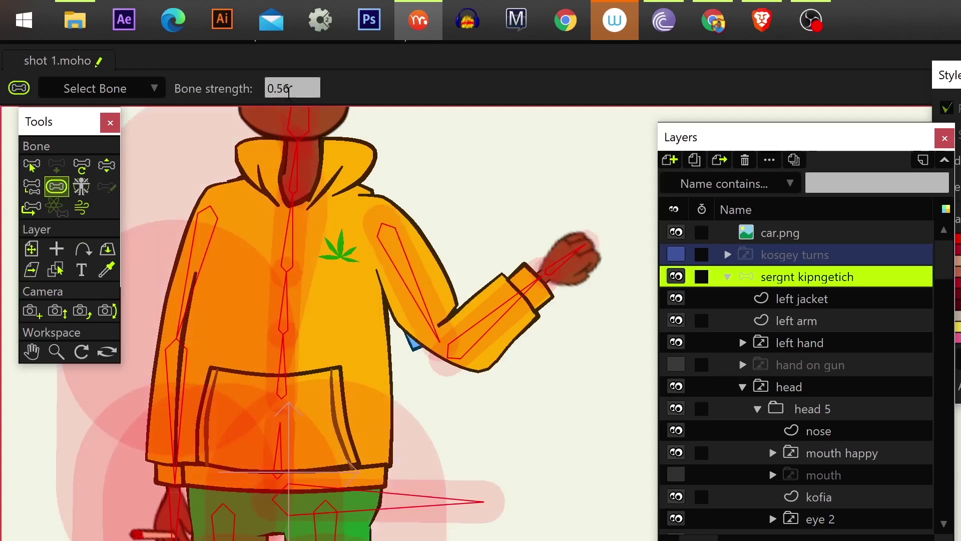
double_click(292, 88)
text(0)
key(Return)
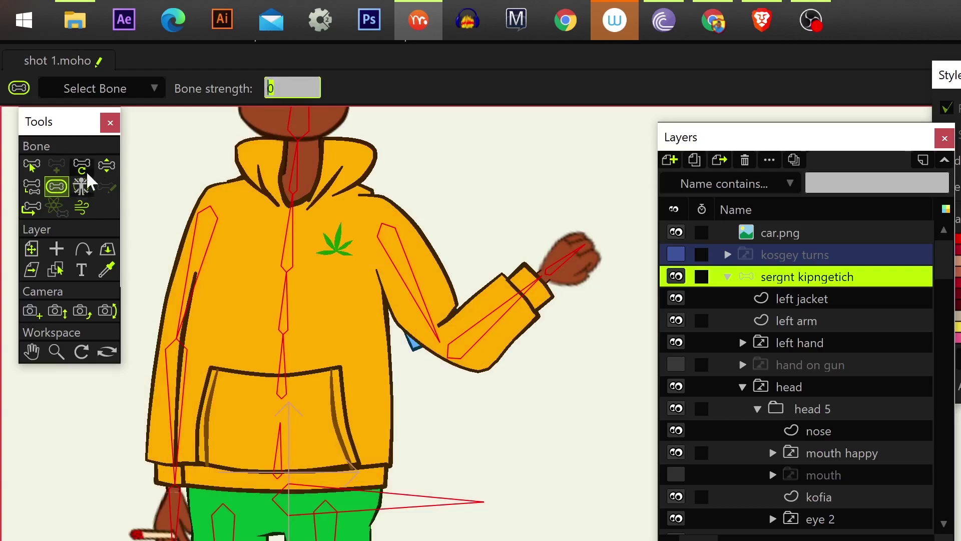
click(106, 165)
drag(518, 301, 497, 323)
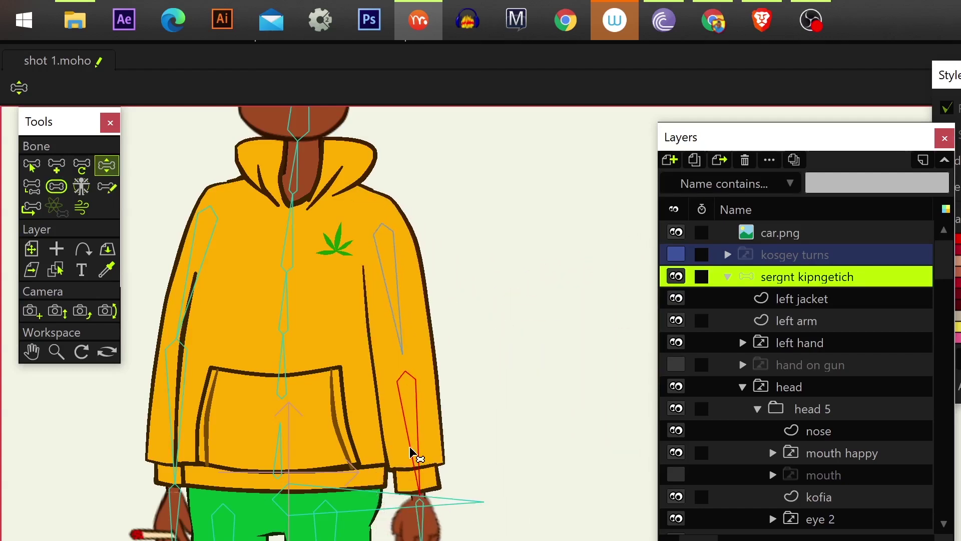
Step: Activate the left arm layer, deselect its points, and collapse the head group
click(799, 320)
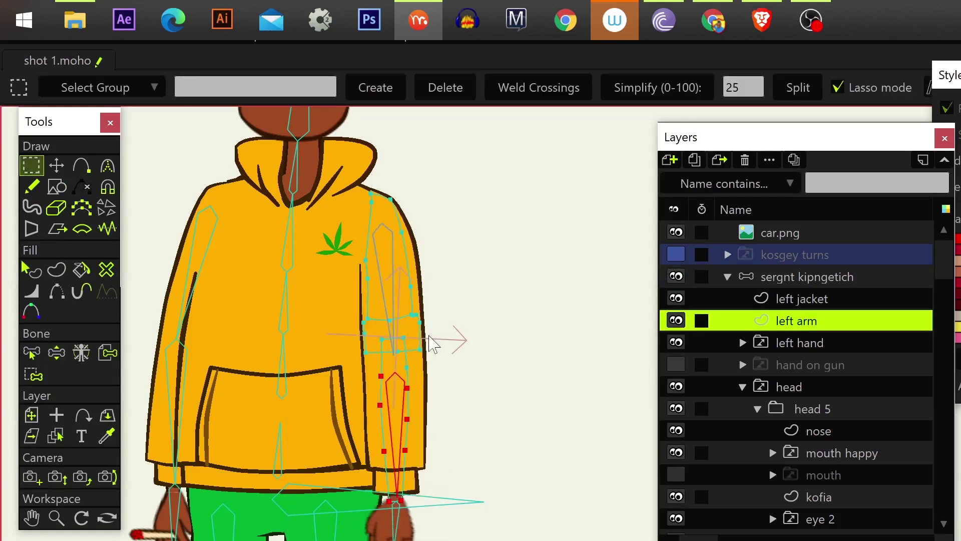
click(415, 314)
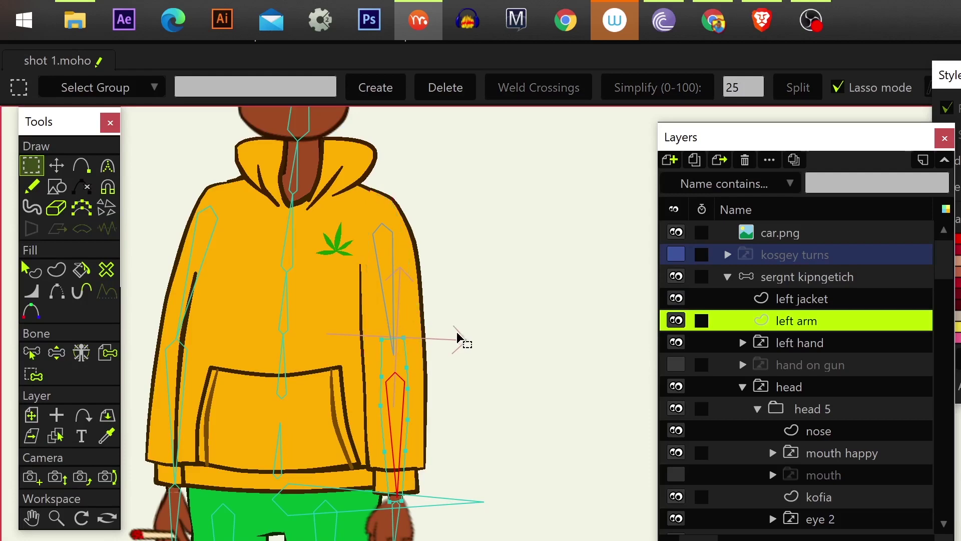
scroll(429, 376, down, 3)
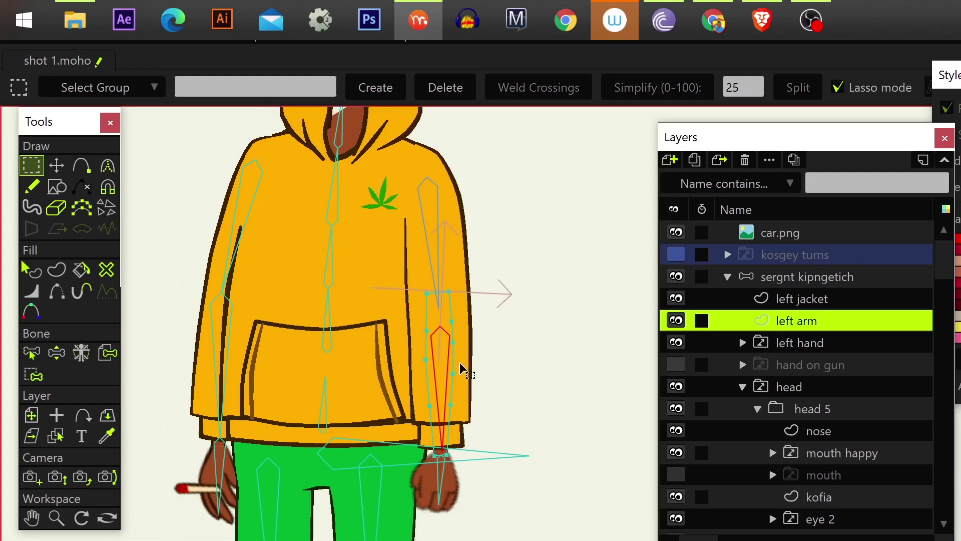
scroll(462, 365, down, 2)
scroll(460, 363, down, 2)
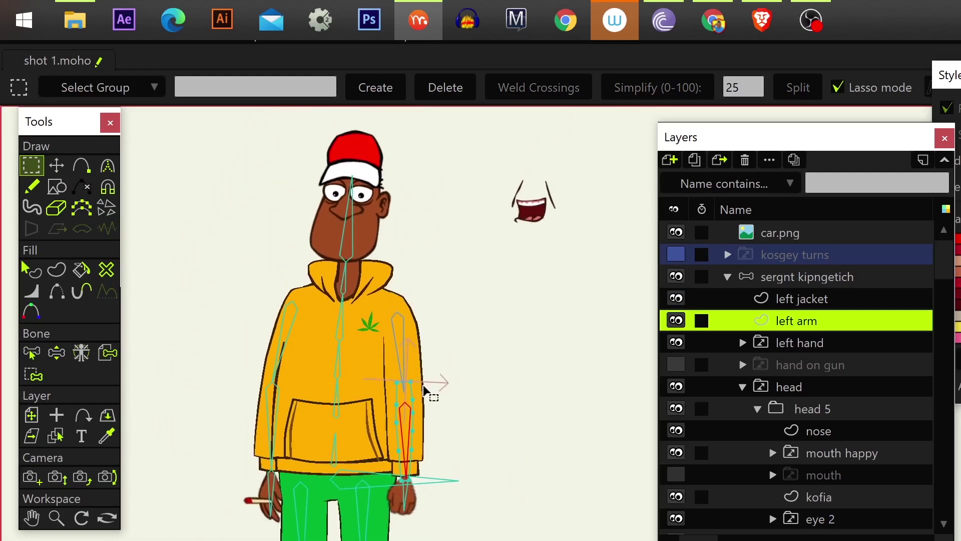
scroll(420, 390, down, 2)
scroll(403, 370, down, 2)
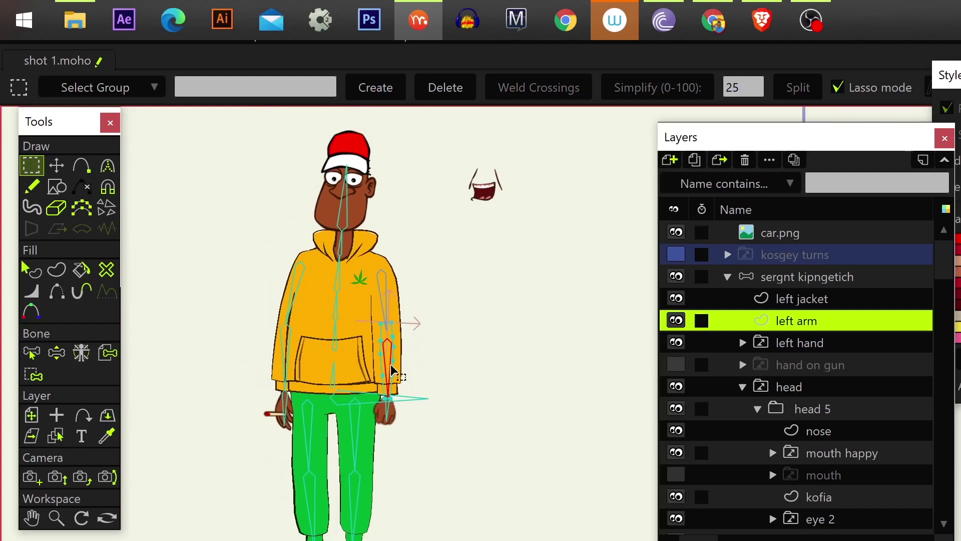
click(743, 386)
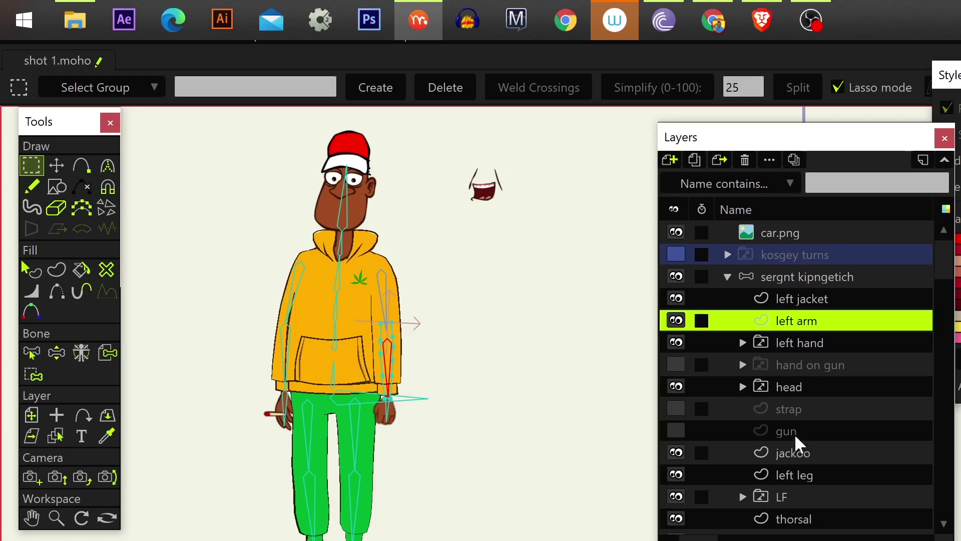
Step: Make the jackoo hoodie layer the active layer
click(793, 456)
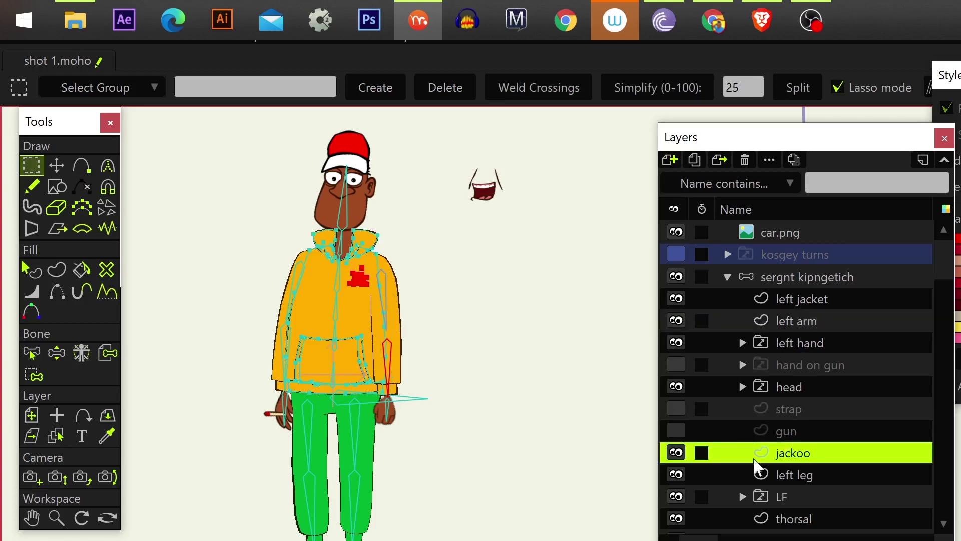
scroll(508, 423, up, 2)
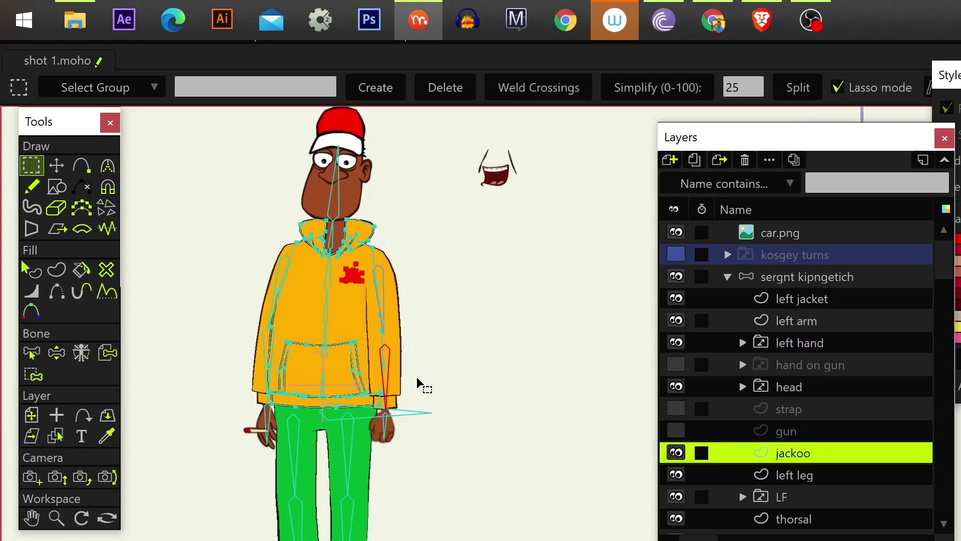
scroll(417, 386, up, 2)
scroll(336, 426, down, 1)
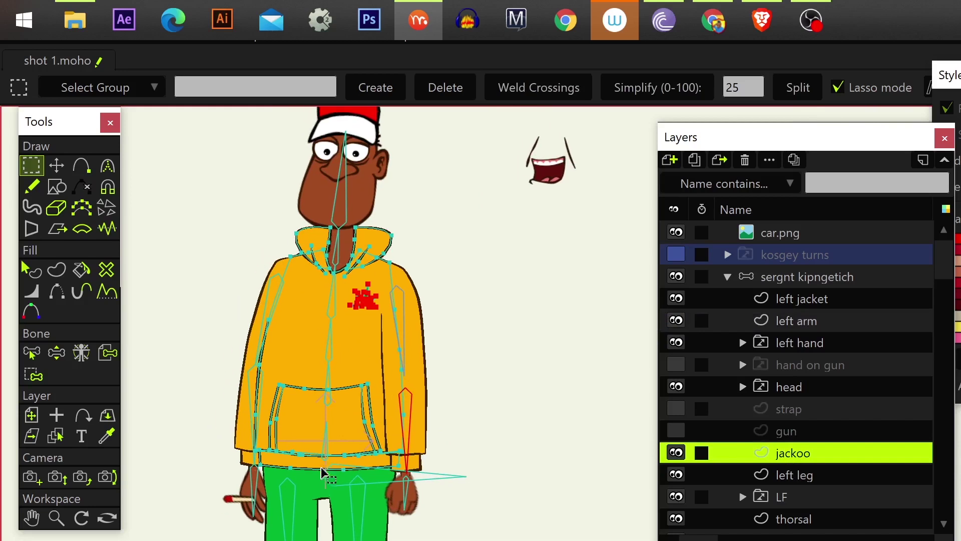
scroll(322, 468, down, 2)
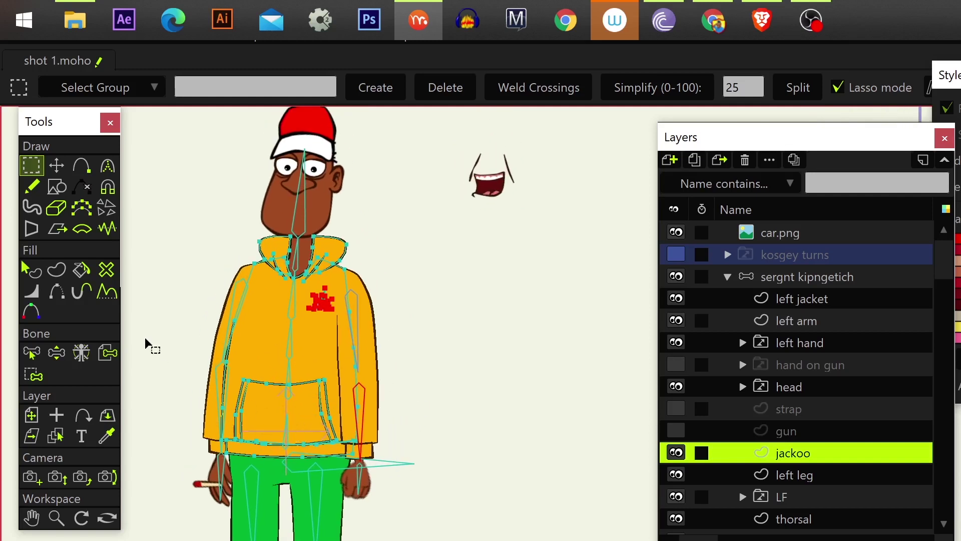
Step: Lasso the whole hoodie's points and bind them to the chosen bone
click(33, 375)
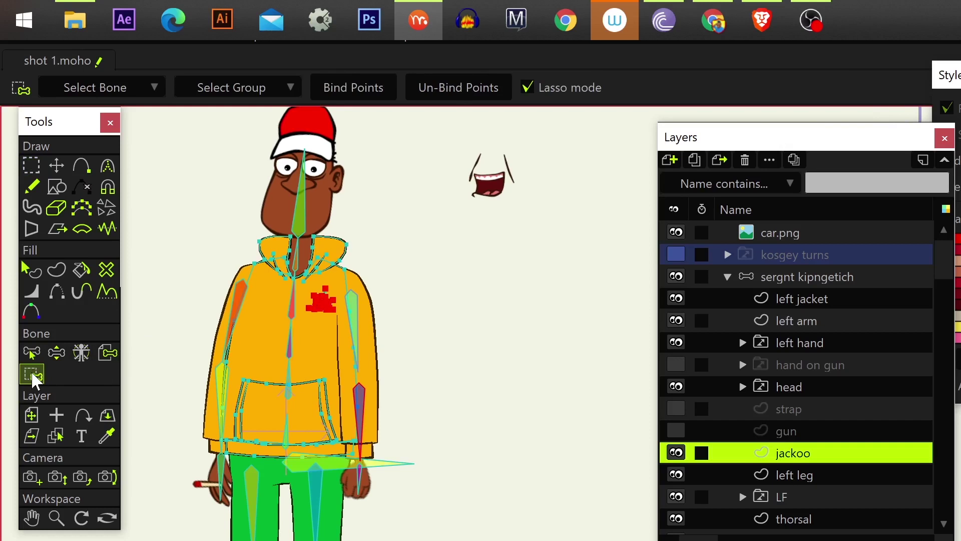
alt+click(287, 443)
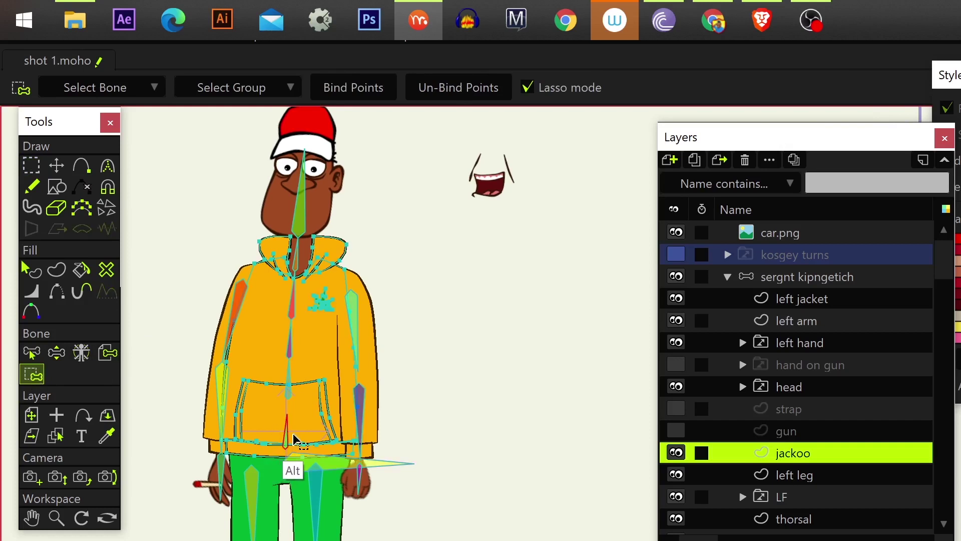
drag(445, 416, 398, 486)
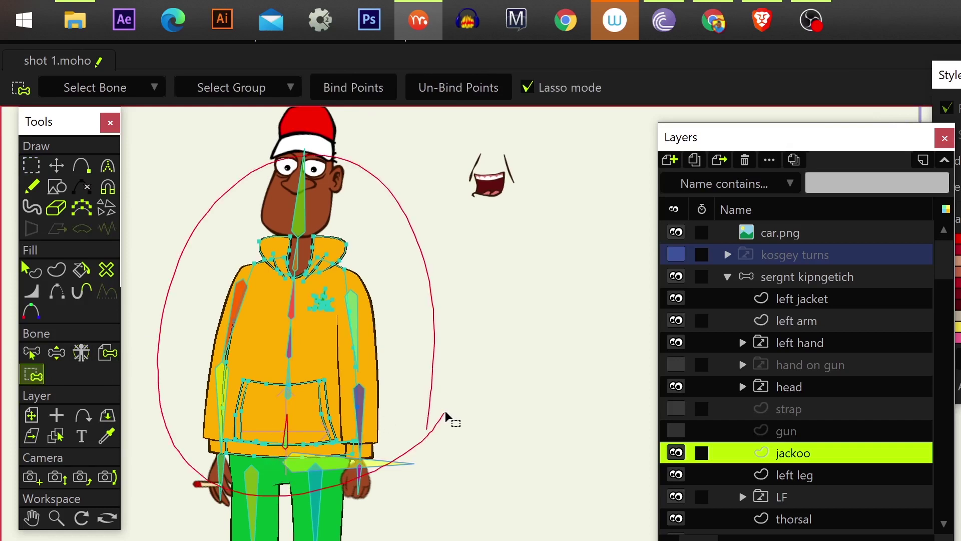
drag(445, 417, 368, 477)
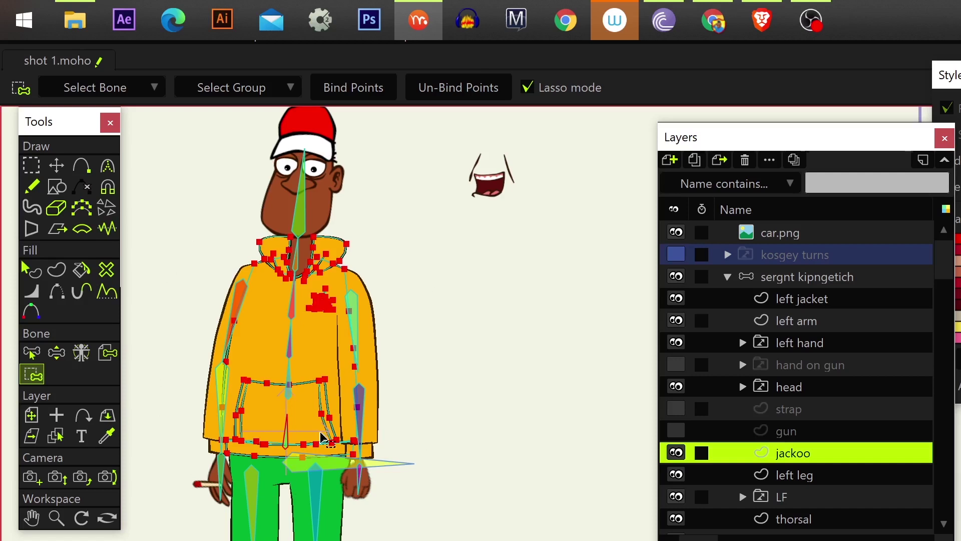
click(353, 94)
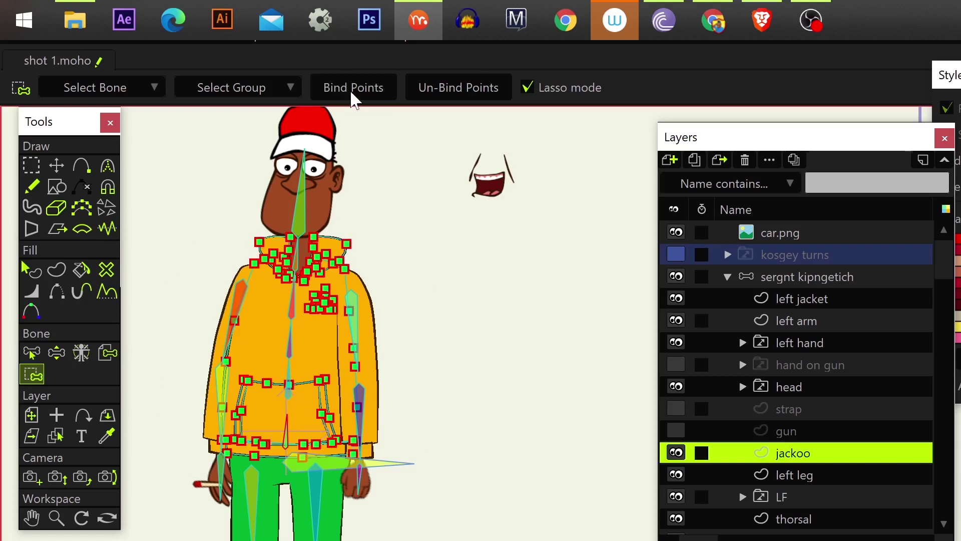
Step: Lasso the upper-body jacket points and bind them to the bone
click(284, 409)
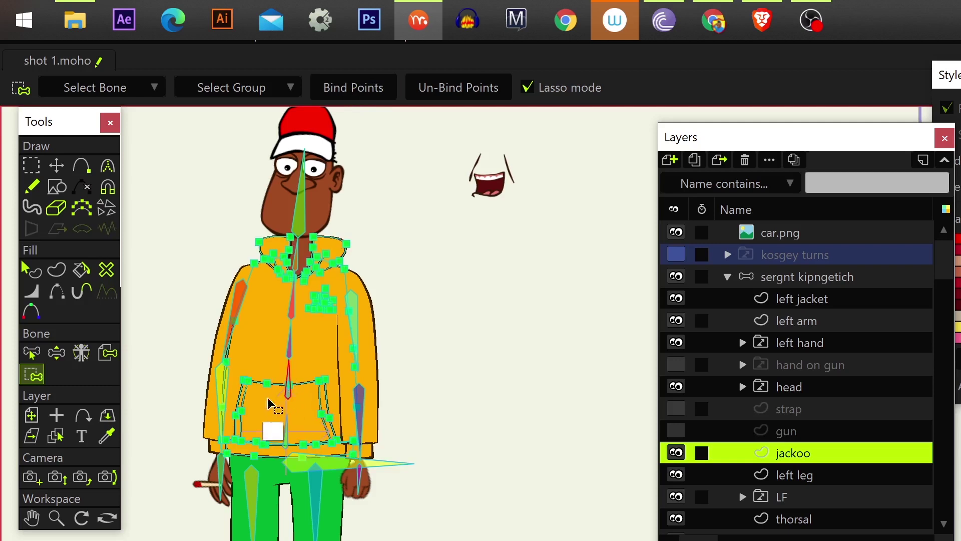
drag(204, 396, 220, 387)
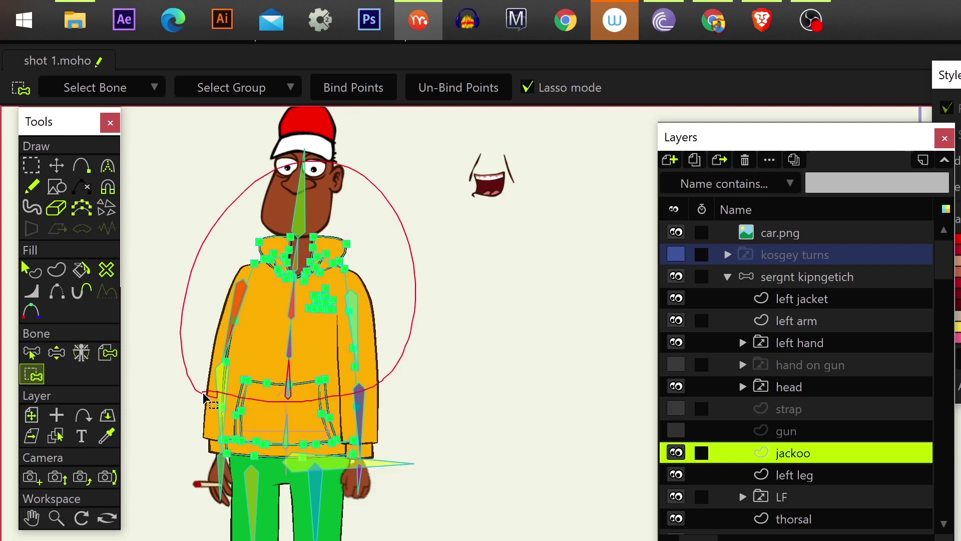
click(367, 88)
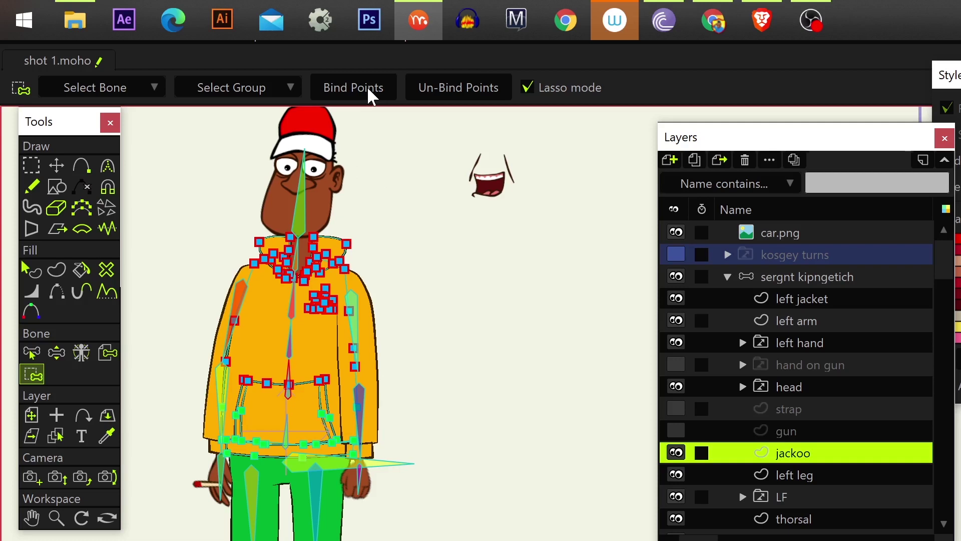
Step: Reselect the upper jacket's chest and collar points with the lasso
click(291, 348)
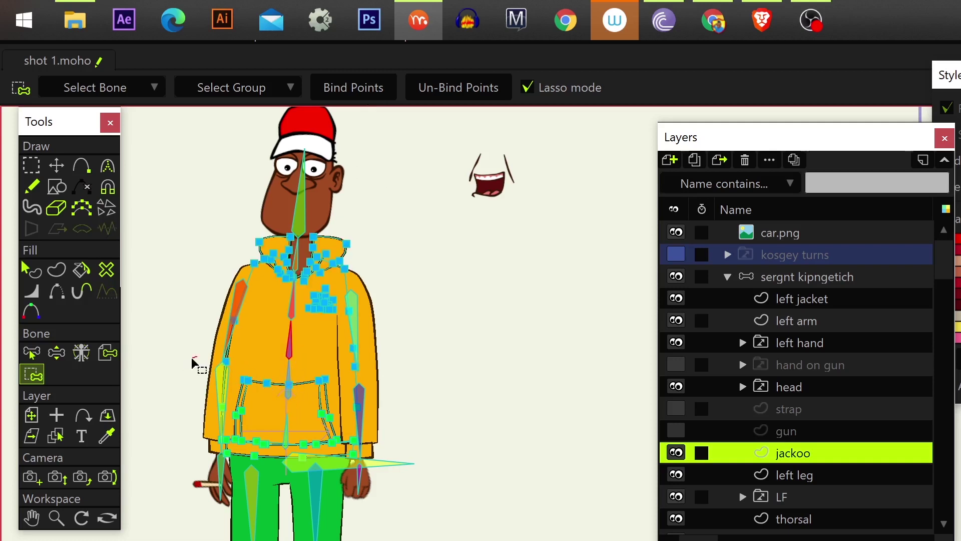
drag(377, 350, 366, 157)
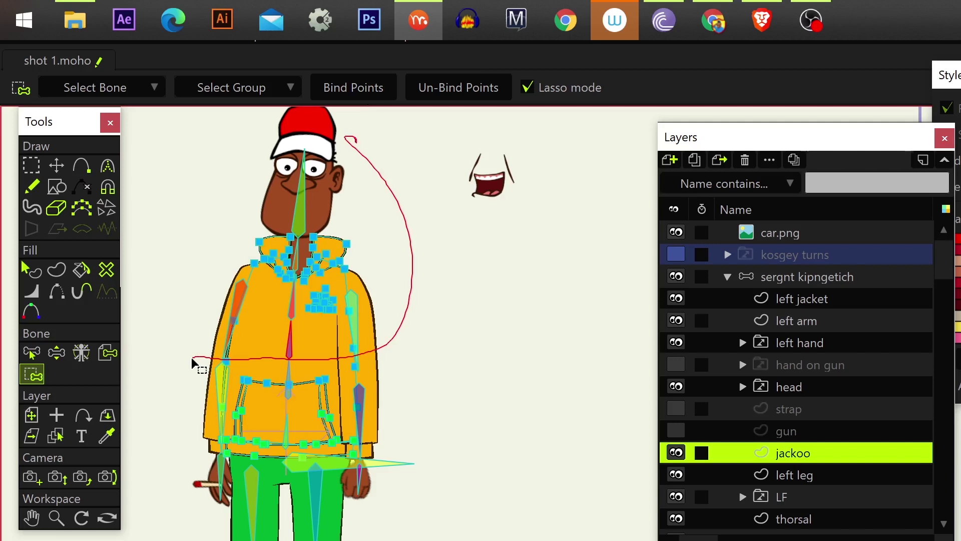
drag(193, 365, 192, 366)
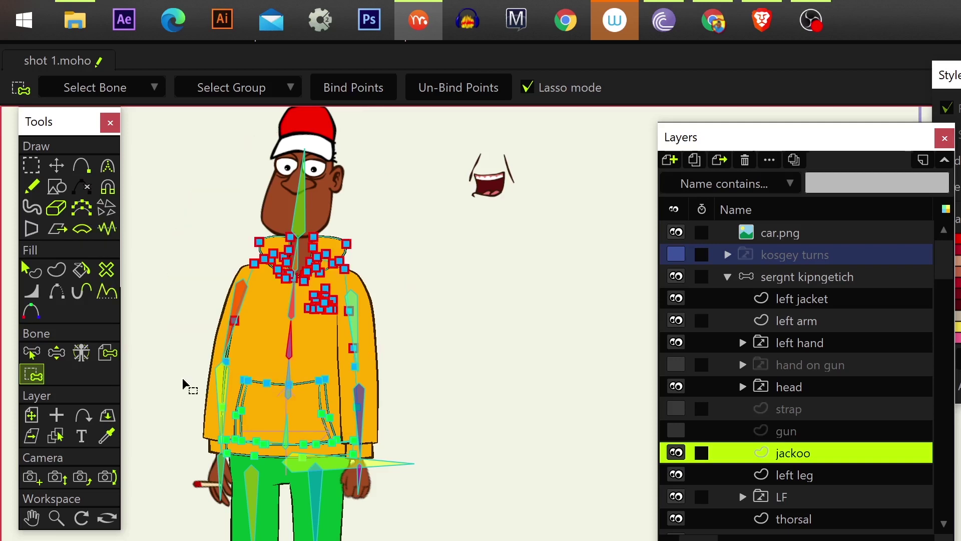
click(209, 372)
drag(205, 370, 213, 352)
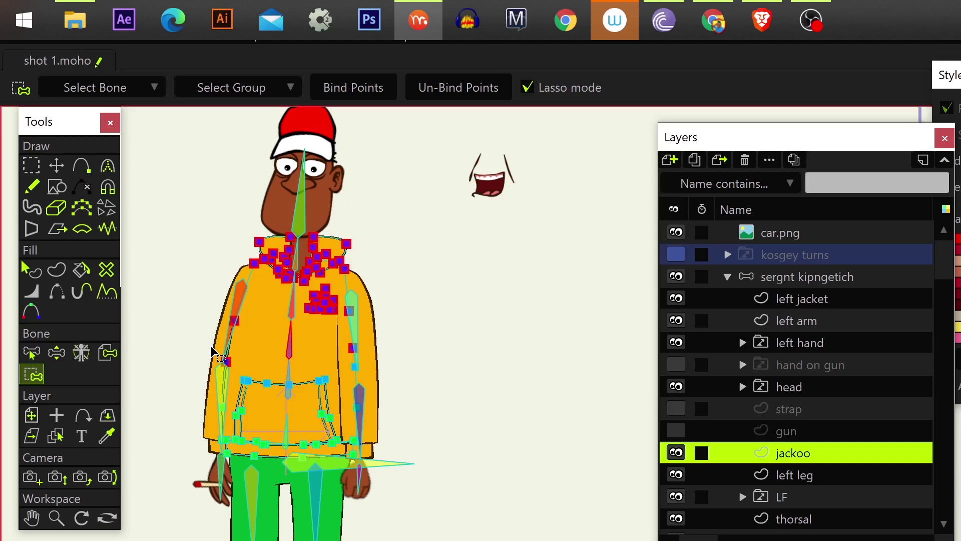
Step: Lasso the collar points around the neck, then return to the sergnt kipngetich bone layer
alt+click(294, 314)
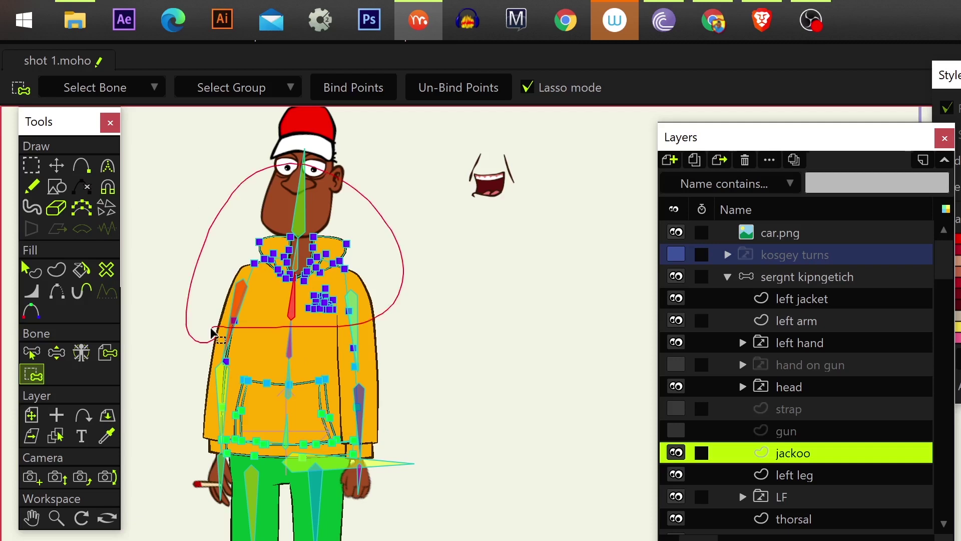
drag(212, 332, 224, 318)
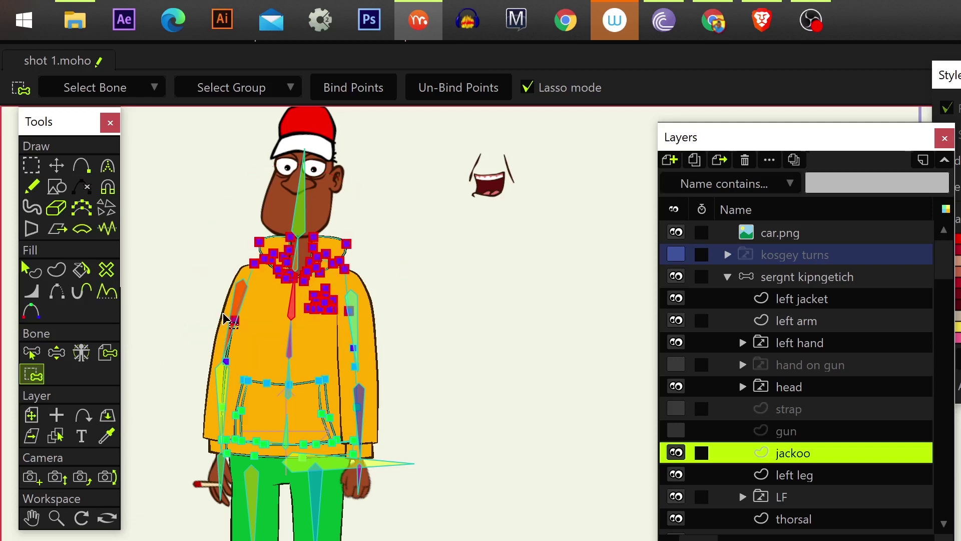
alt+click(292, 278)
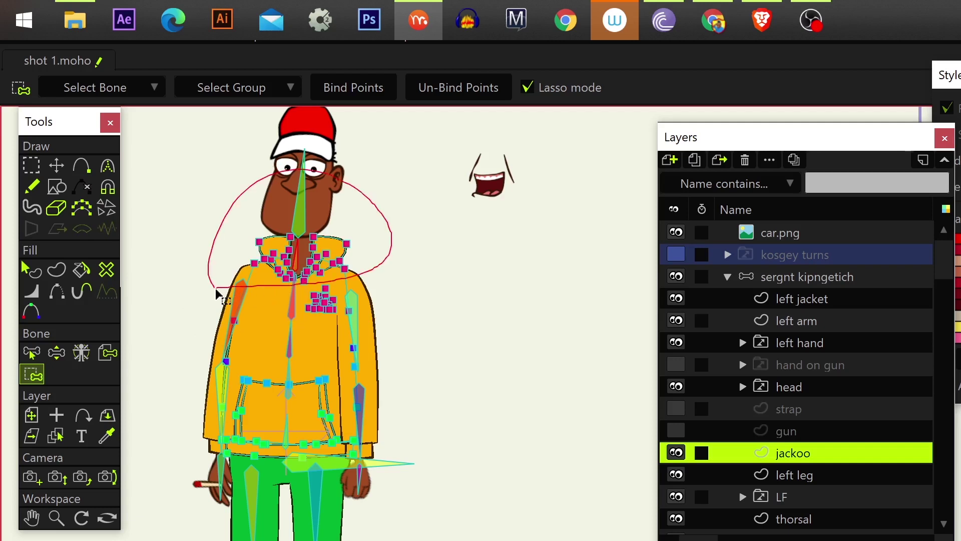
drag(219, 295, 217, 287)
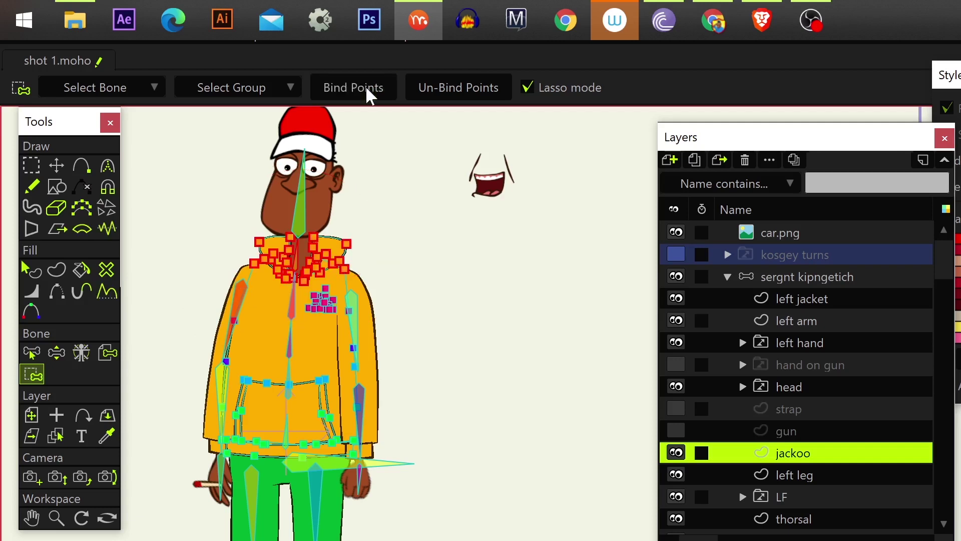
click(794, 279)
click(106, 164)
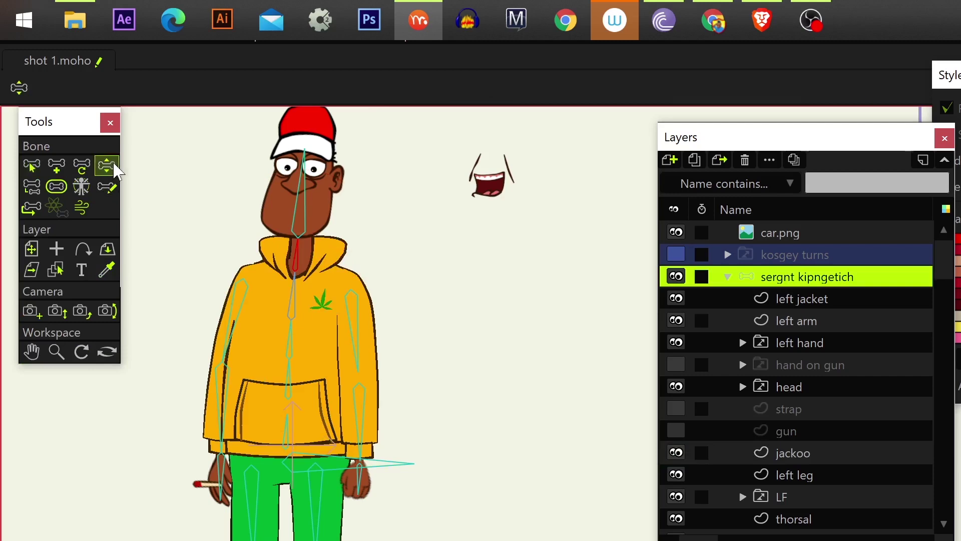
drag(296, 393, 294, 390)
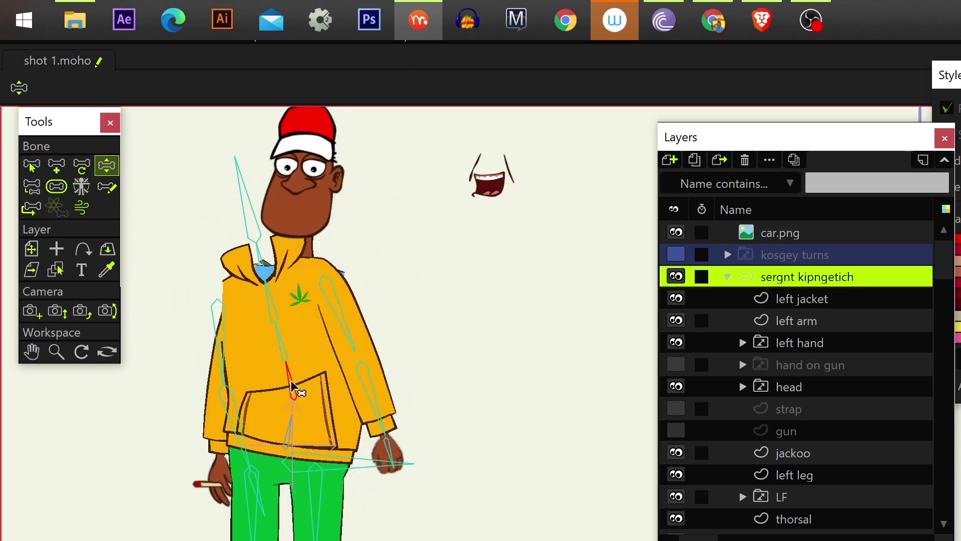
mouse_move(294, 390)
mouse_down()
mouse_move(278, 311)
mouse_move(291, 346)
mouse_move(295, 320)
mouse_up()
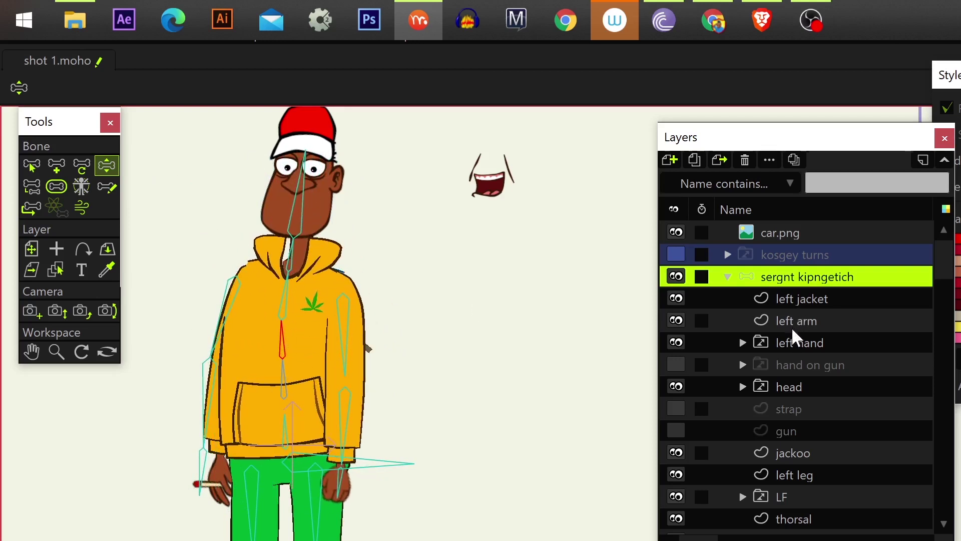
click(789, 387)
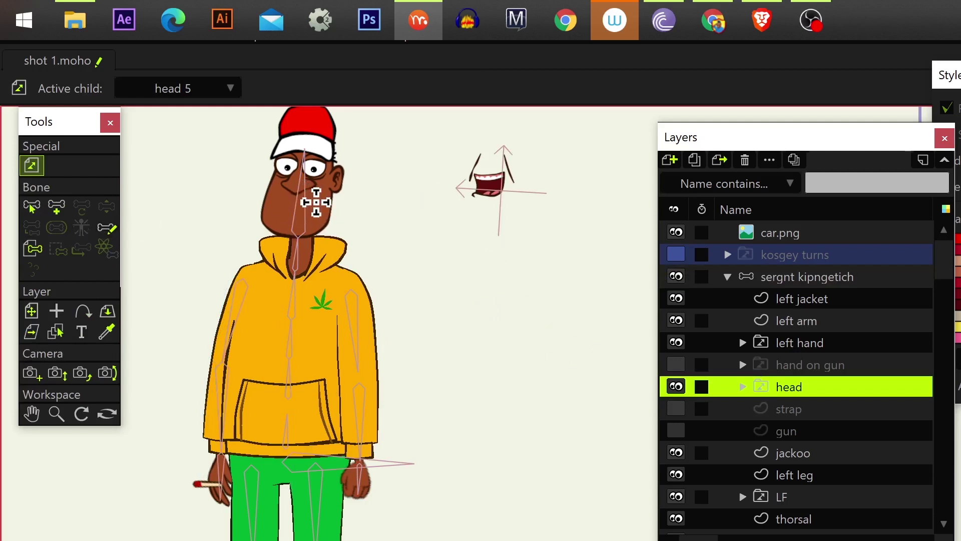
Step: Look through the head group's sublayers and select the head switch layer
click(743, 387)
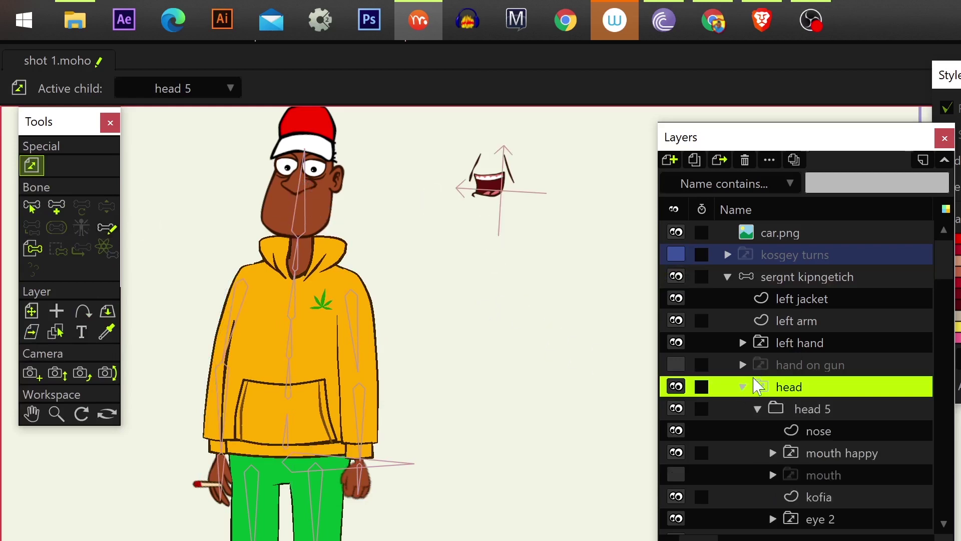
click(770, 424)
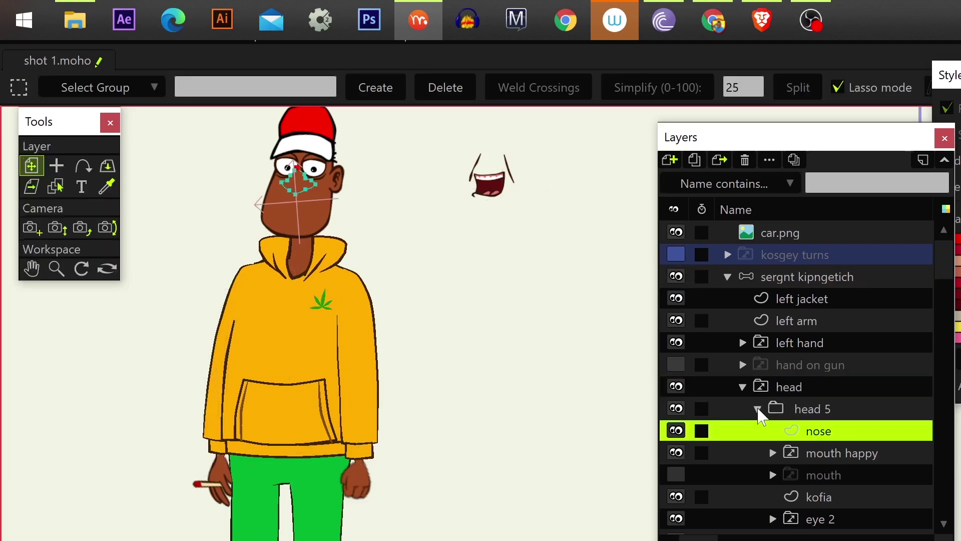
click(758, 409)
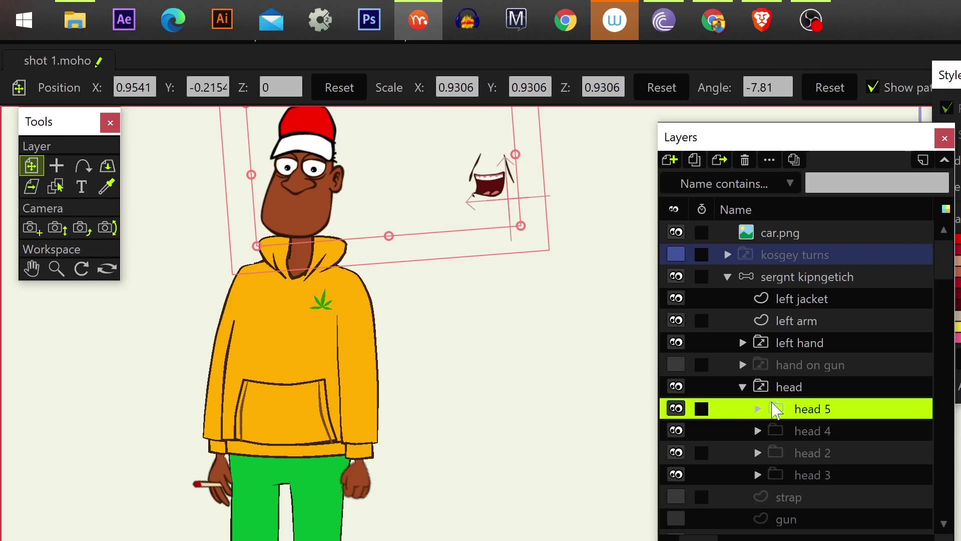
click(770, 387)
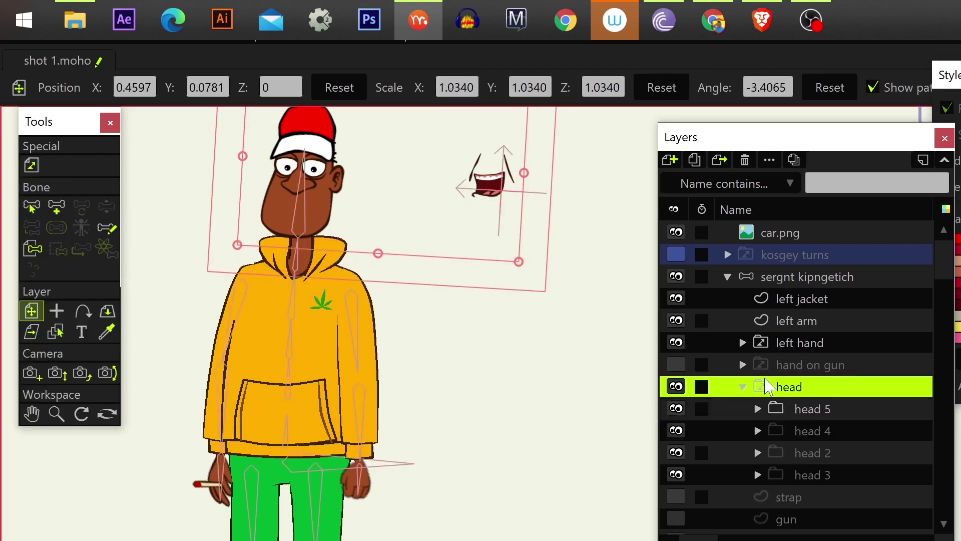
click(776, 407)
click(765, 386)
Step: Place the head origin at the neck, bind it to the head bone, and test-sway the body
click(56, 310)
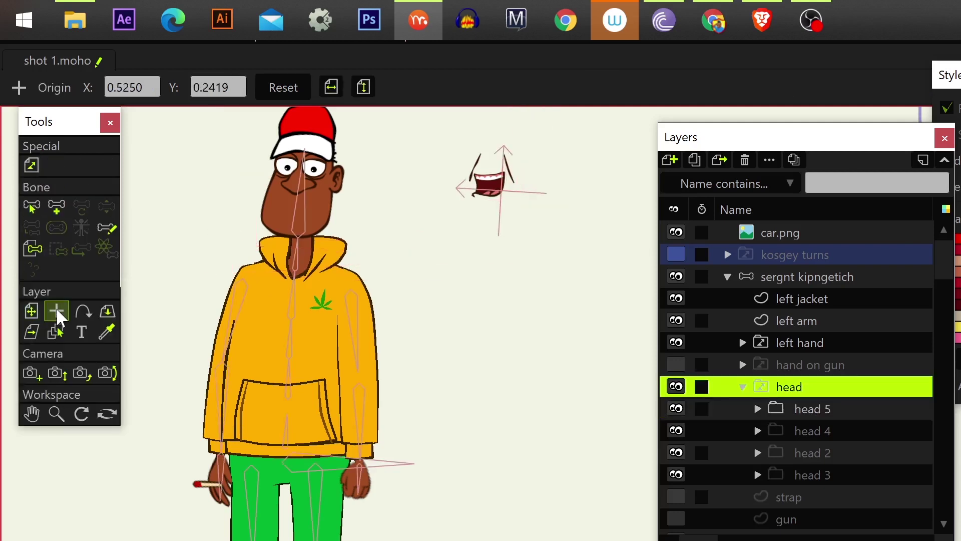
click(285, 221)
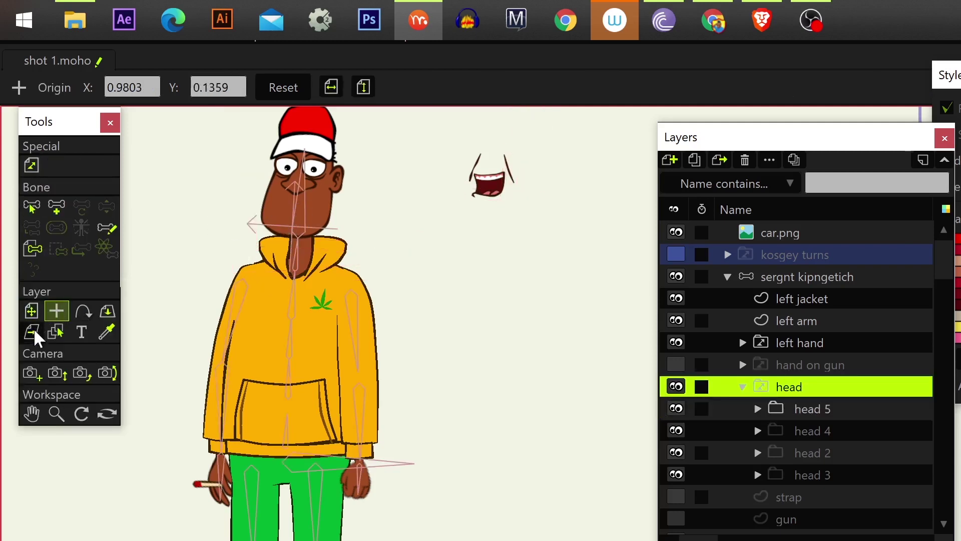
click(32, 249)
click(305, 203)
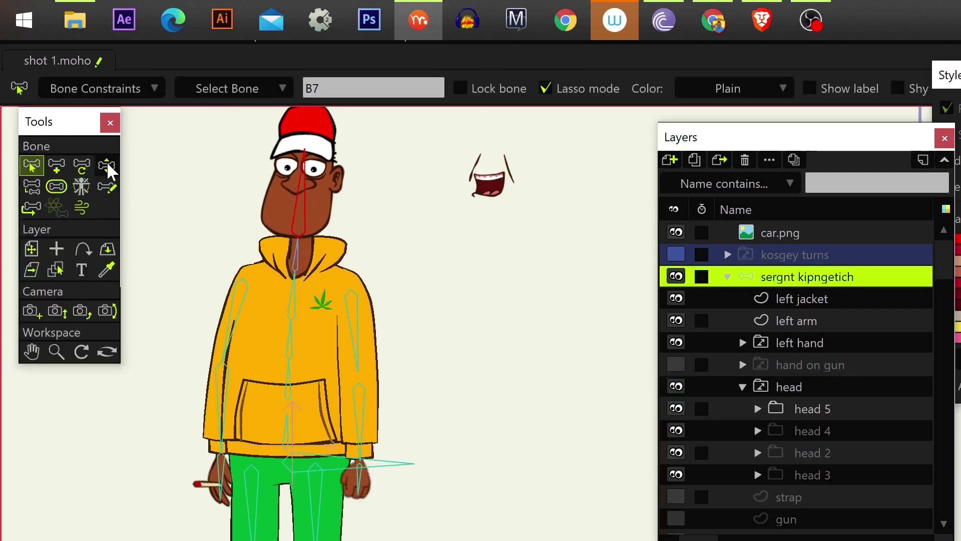
click(106, 165)
drag(299, 384, 293, 387)
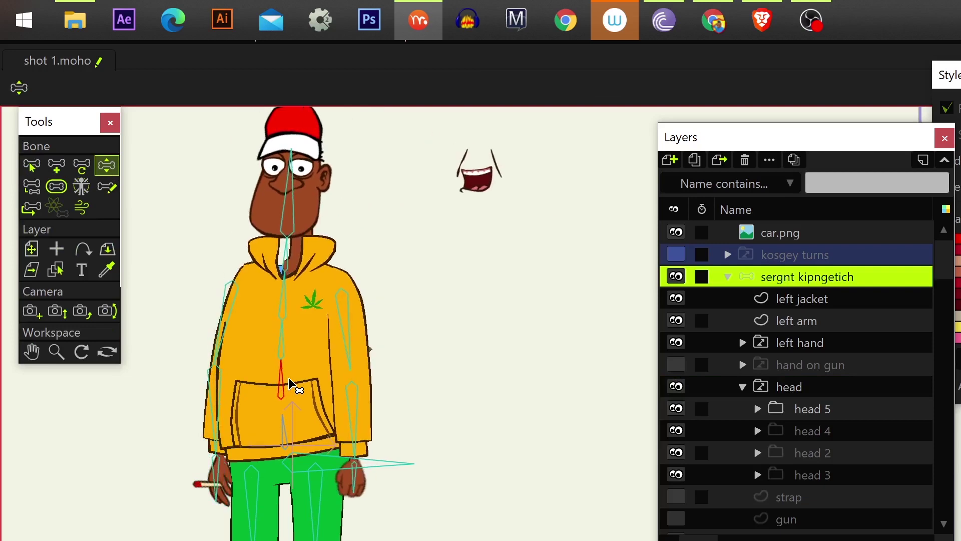